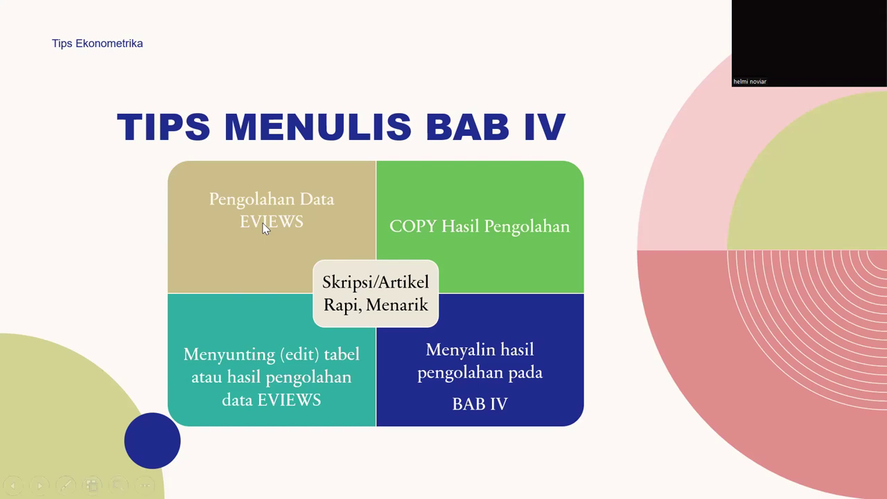
Switch the slideshow pointer to Laser Pointer on the TIPS MENULIS BAB IV slide.
right_click(233, 253)
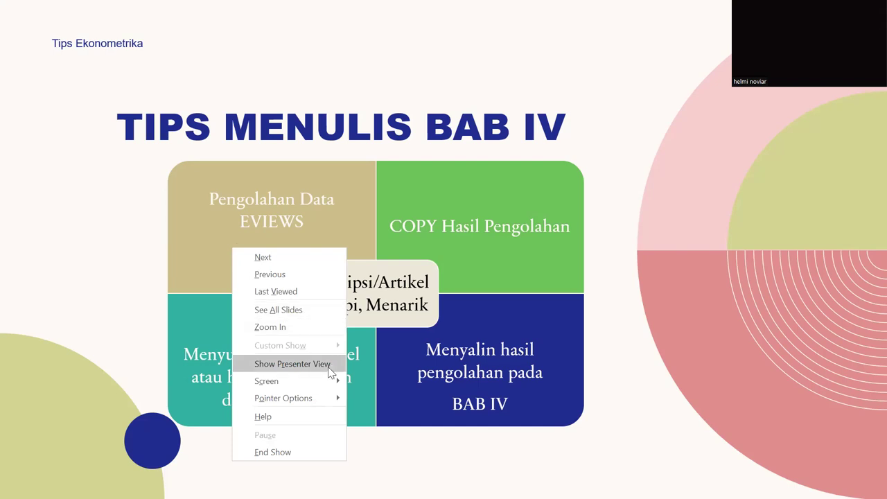
mouse_move(327, 399)
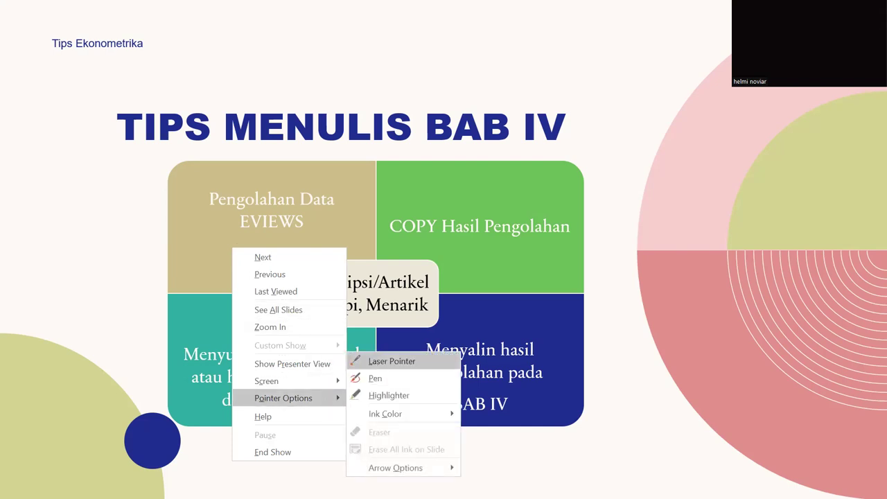
left_click(375, 364)
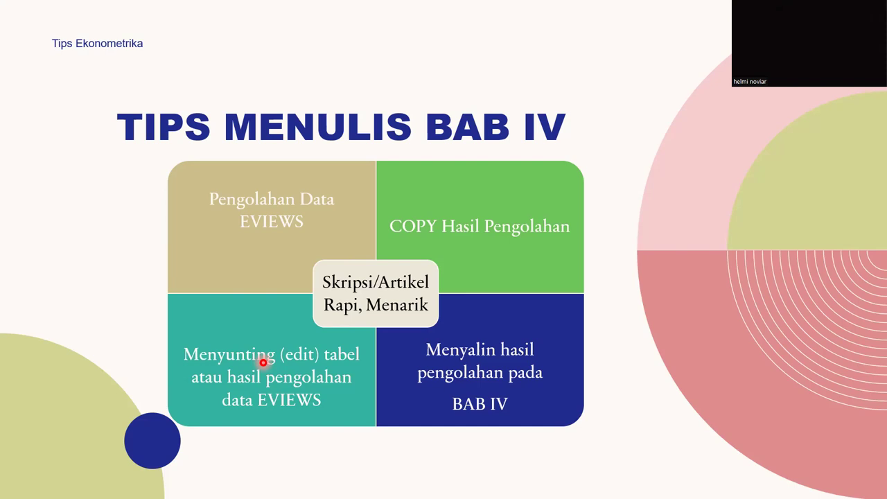
Advance to the INTERPRETASI DAN ANALISIS regression output slide, stepping back once along the way.
key("Right")
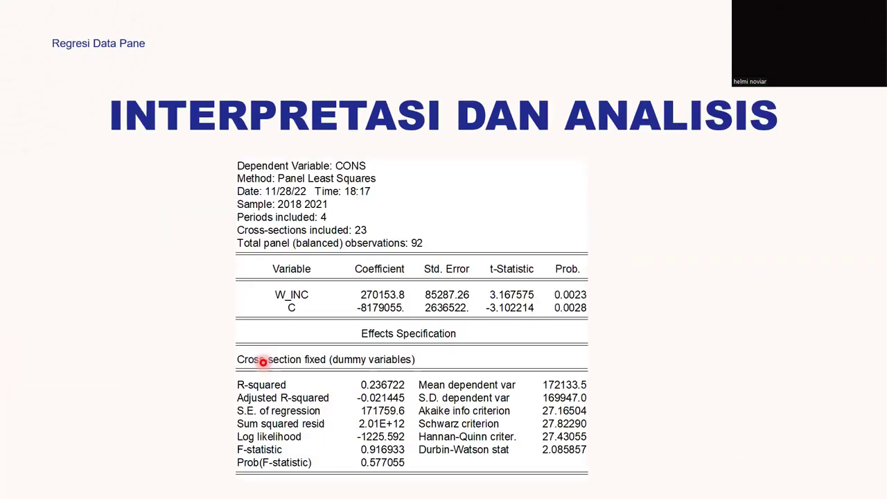
key("Left")
key("Right")
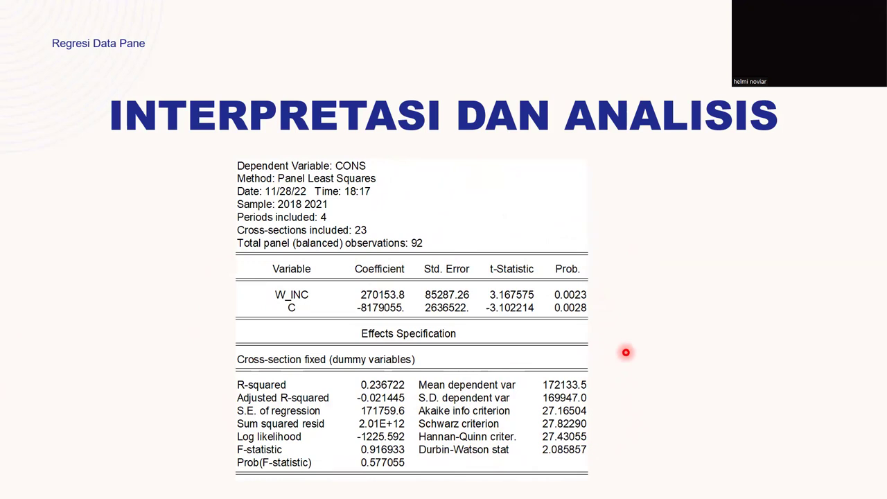
Delete the untitled equation and close the theil textile with dummy workfile, declining to save.
key("Right")
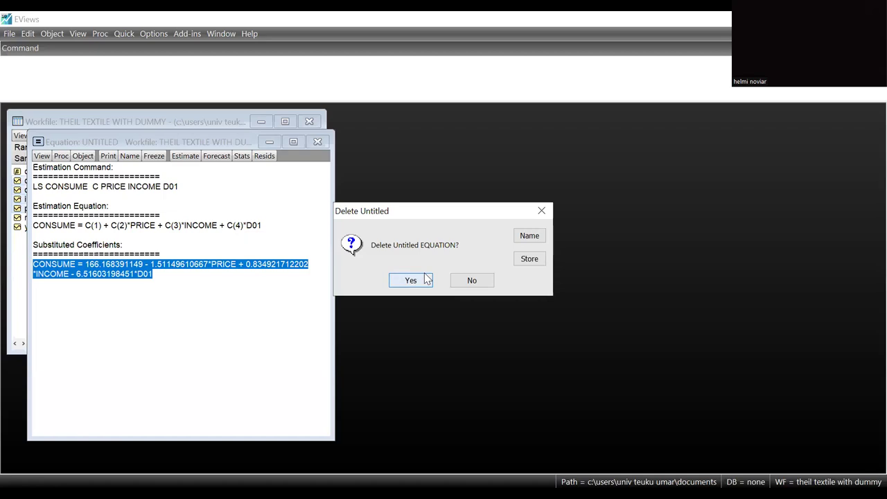
left_click(410, 280)
left_click(311, 123)
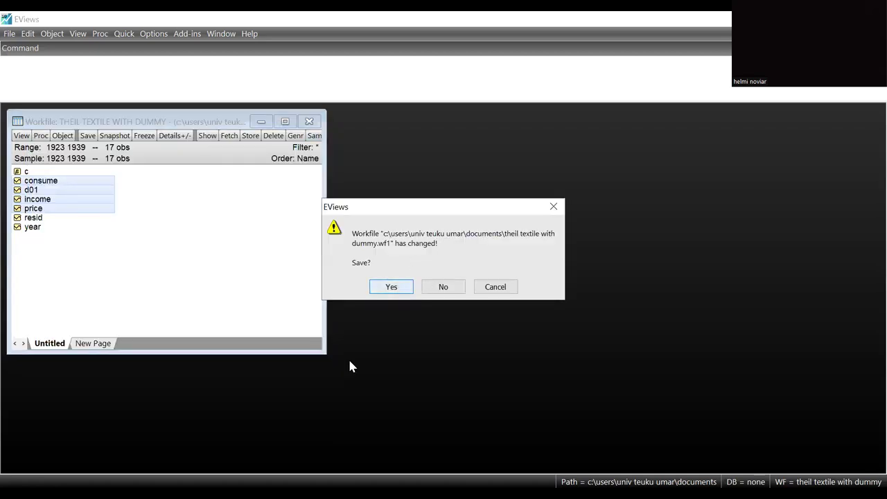
key("Return")
left_click(613, 376)
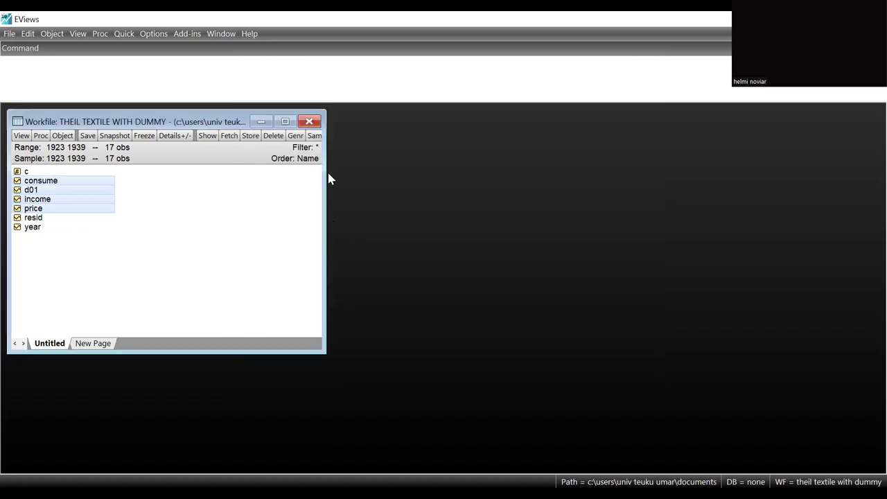
left_click(310, 124)
left_click(452, 289)
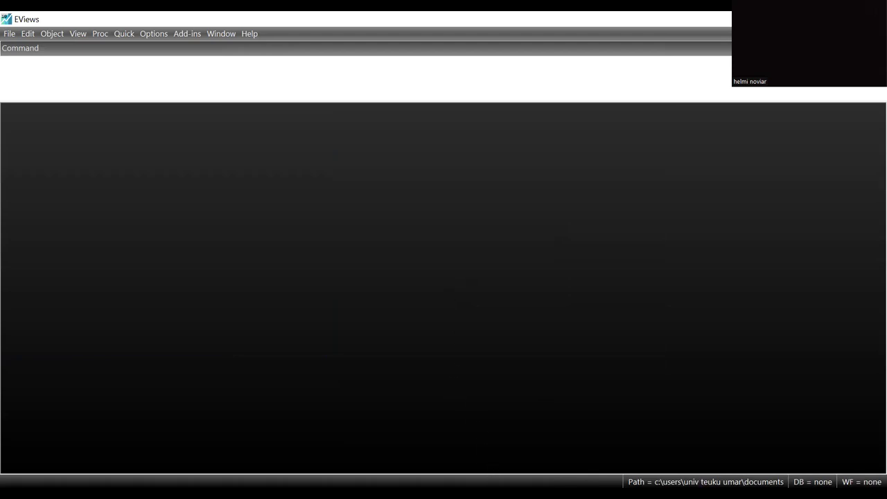
Import the recent theil textile with dummy.xlsx with default Excel Read settings, without linking.
left_click(10, 34)
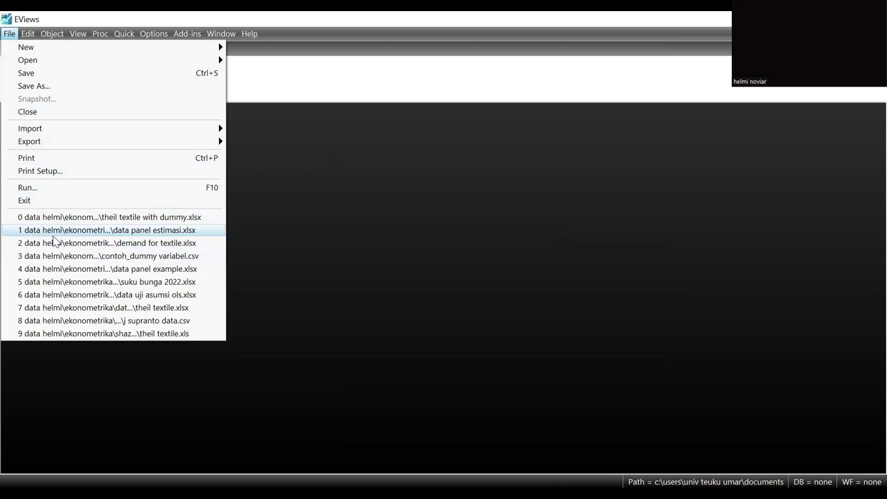
left_click(56, 222)
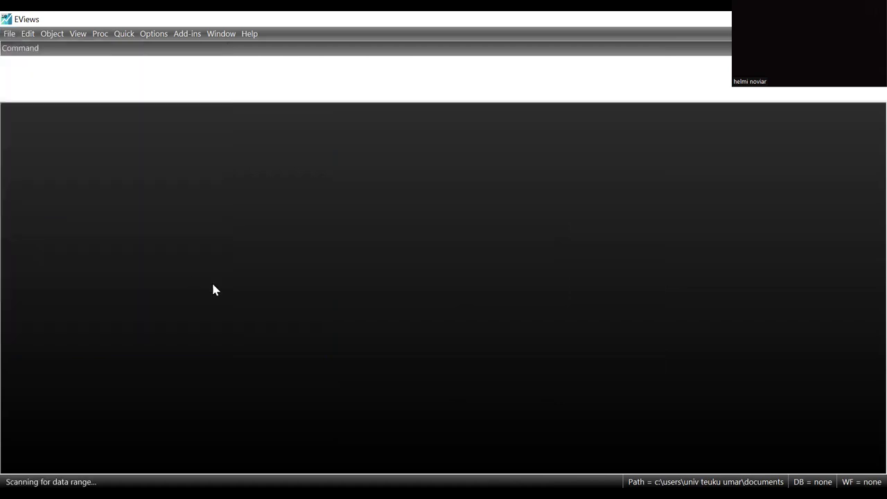
left_click(539, 381)
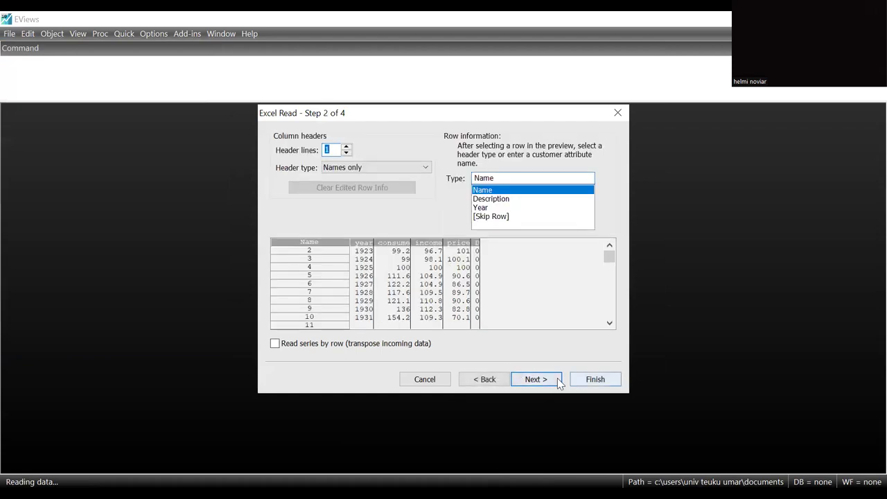
left_click(558, 381)
left_click(555, 381)
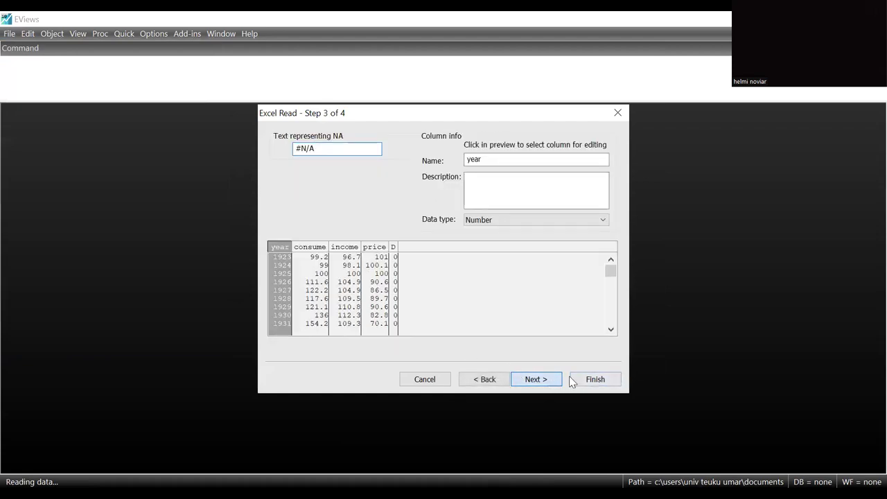
left_click(626, 384)
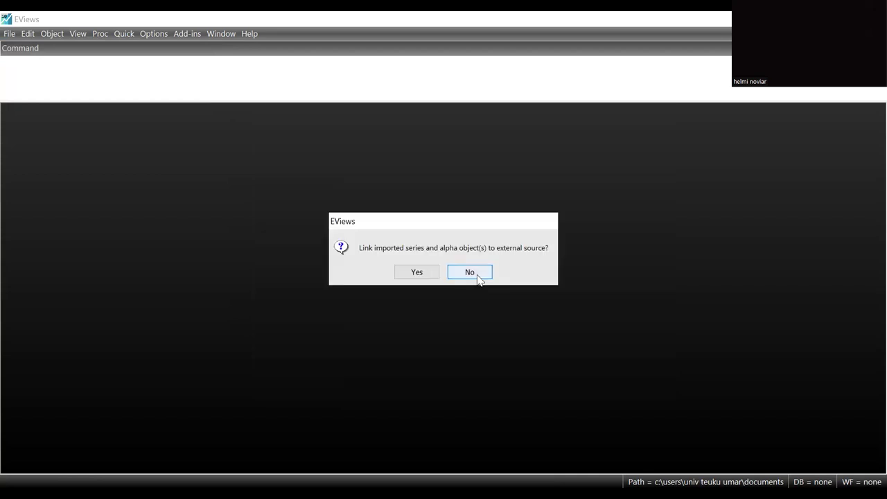
left_click(475, 274)
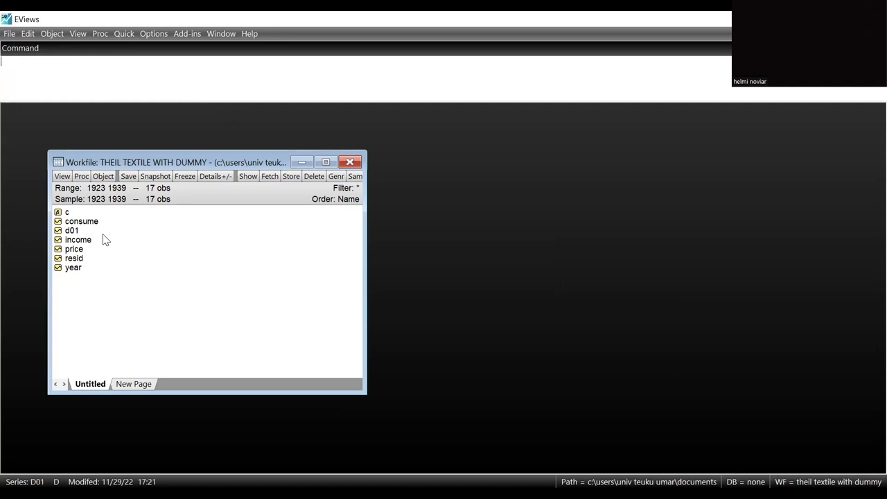
Select the consume, price, income and d01 series and open them as an equation.
left_click(100, 222)
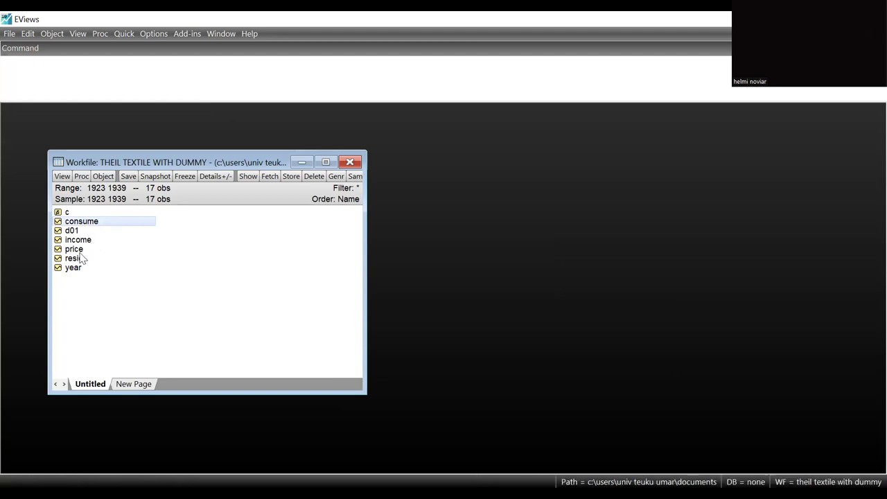
left_click(81, 251, "ctrl")
left_click(83, 240, "ctrl")
left_click(79, 232, "ctrl")
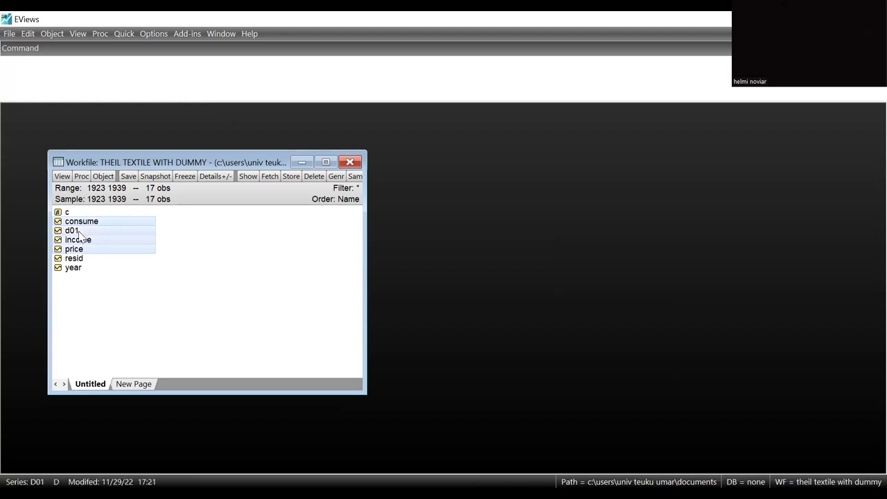
right_click(79, 234)
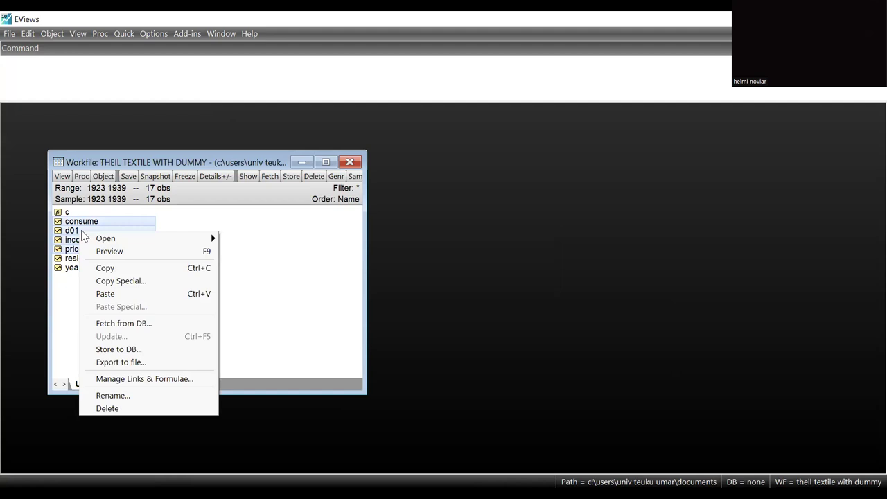
mouse_move(192, 239)
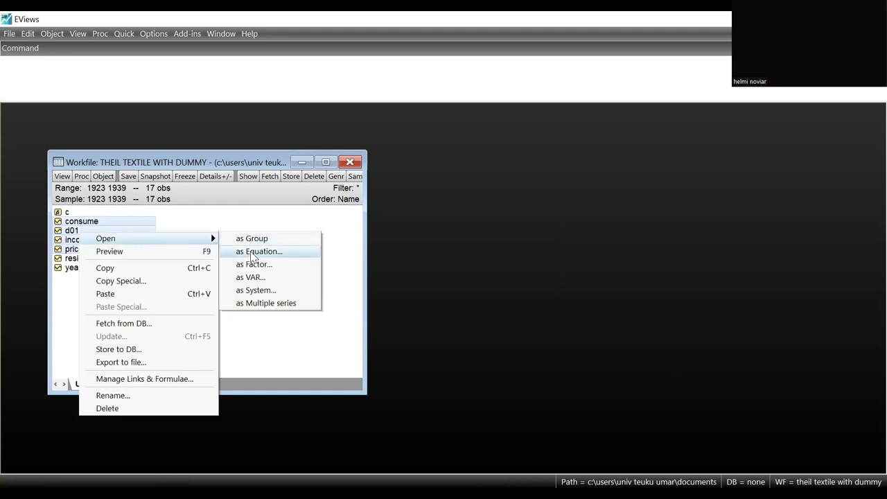
left_click(251, 252)
Edit the specification to 'consume c price income d01' and run the least squares estimation.
left_click(412, 191)
type("c")
double_click(400, 190)
key("BackSpace")
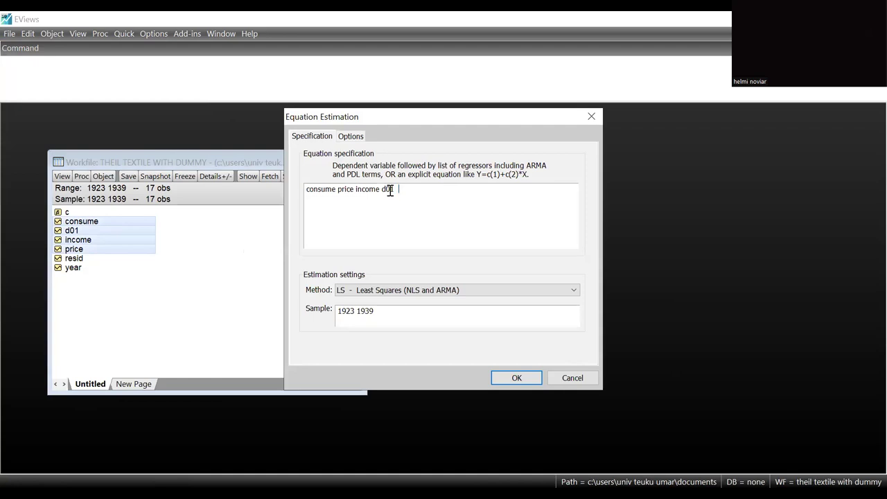
left_click(338, 194)
type("c")
key("alt+space")
key("Escape")
key("alt+space")
key("Escape")
key("BackSpace")
left_click(526, 386)
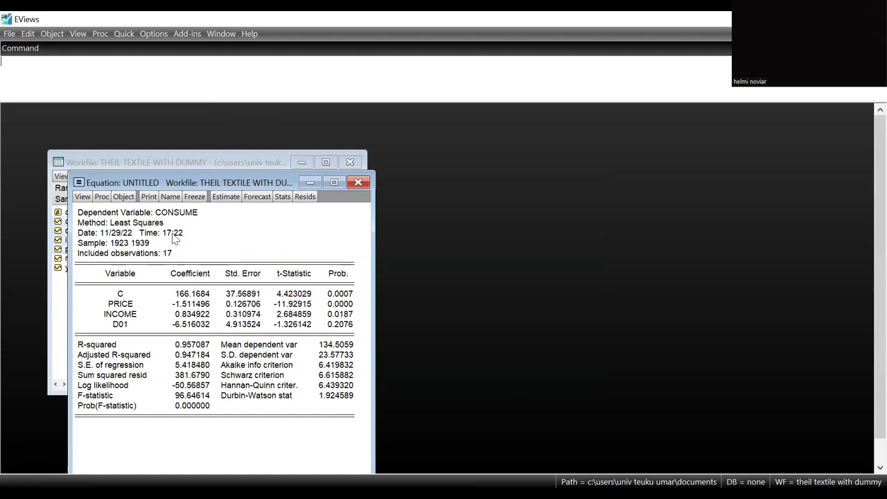
Freeze the equation output into a table named HASIL_ESTIMASI.
left_click(188, 198)
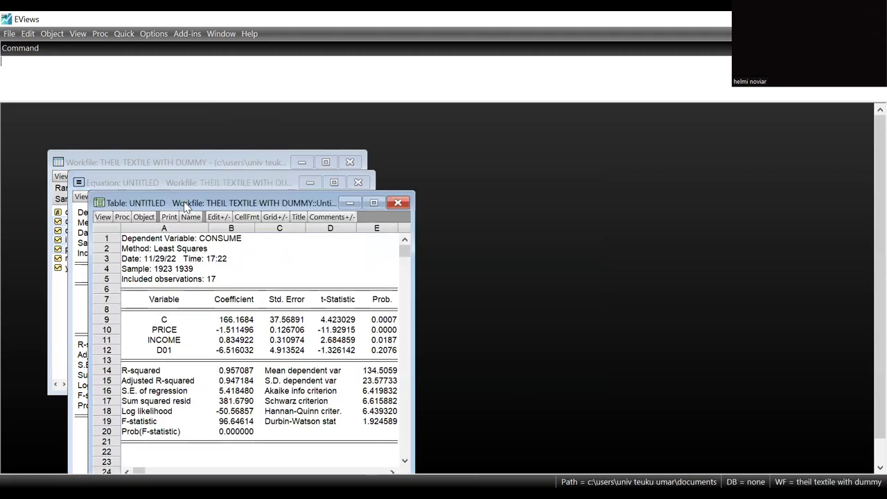
left_click(190, 217)
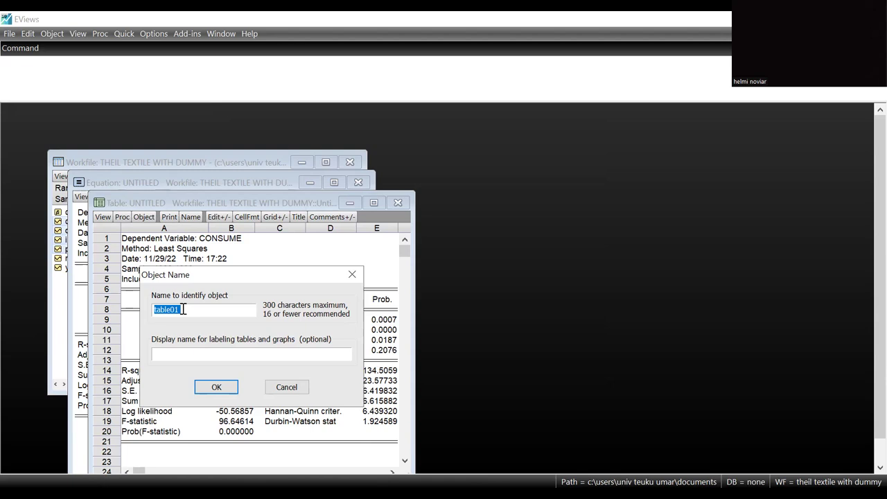
type("HASIL_ESTIMASI")
left_click(214, 388)
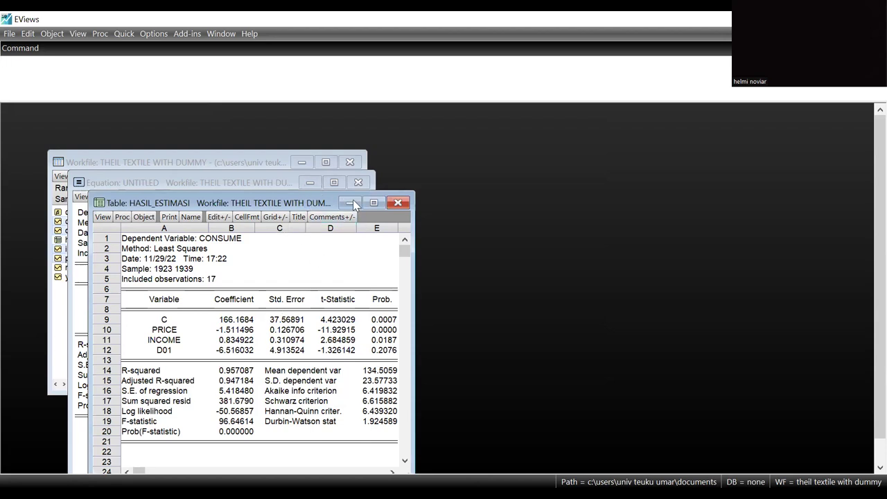
Rearrange the windows, close the HASIL_ESTIMASI table, and keep the equation output visible.
left_click_drag(353, 200, 361, 200)
left_click_drag(658, 168, 659, 167)
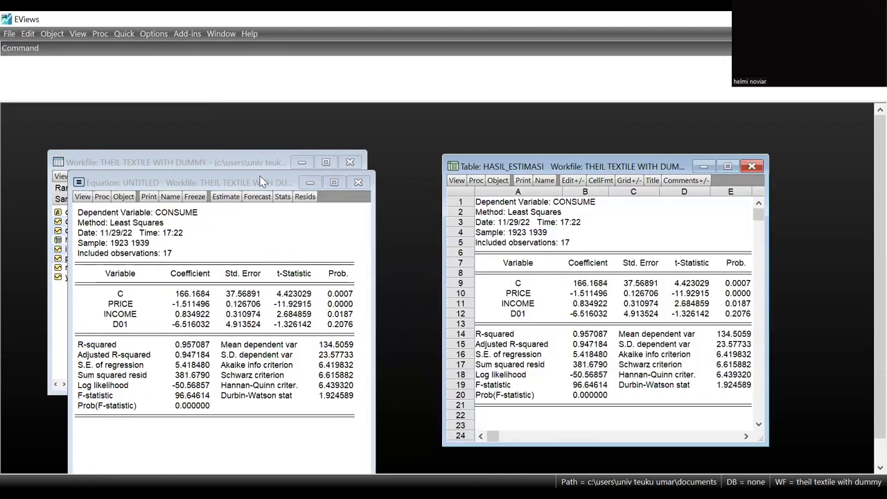
left_click(267, 180)
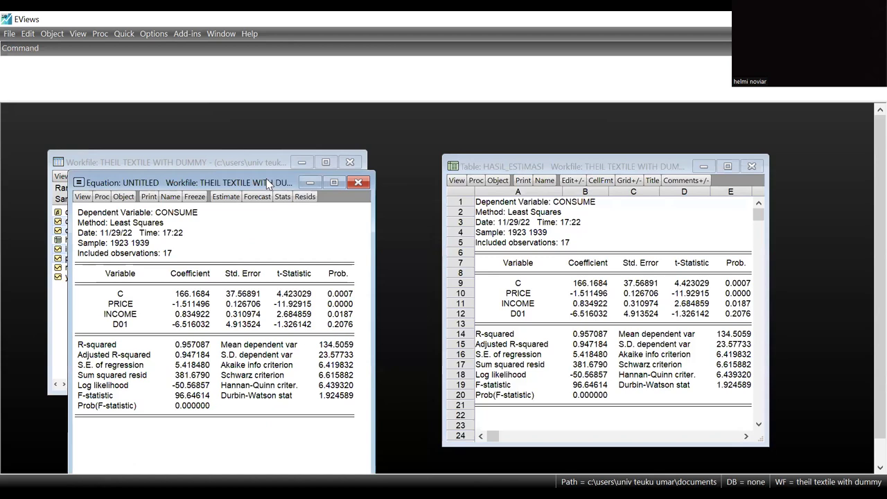
left_click_drag(266, 178, 364, 178)
left_click(752, 168)
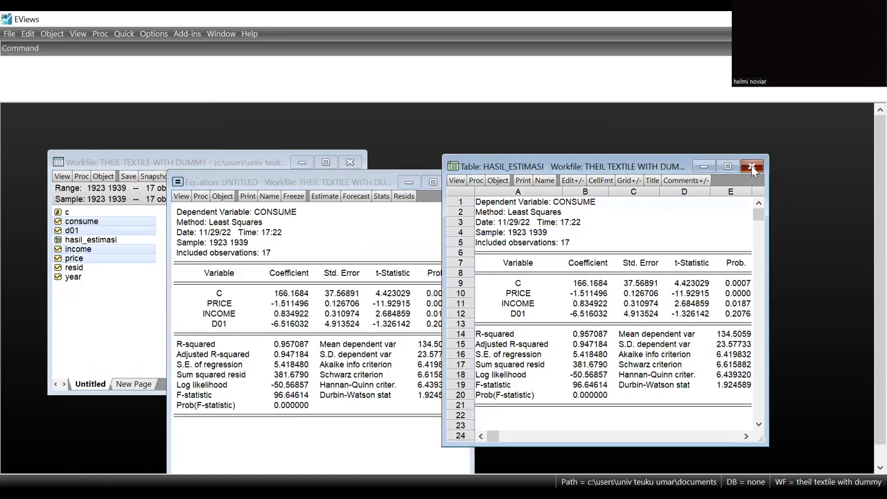
left_click(752, 168)
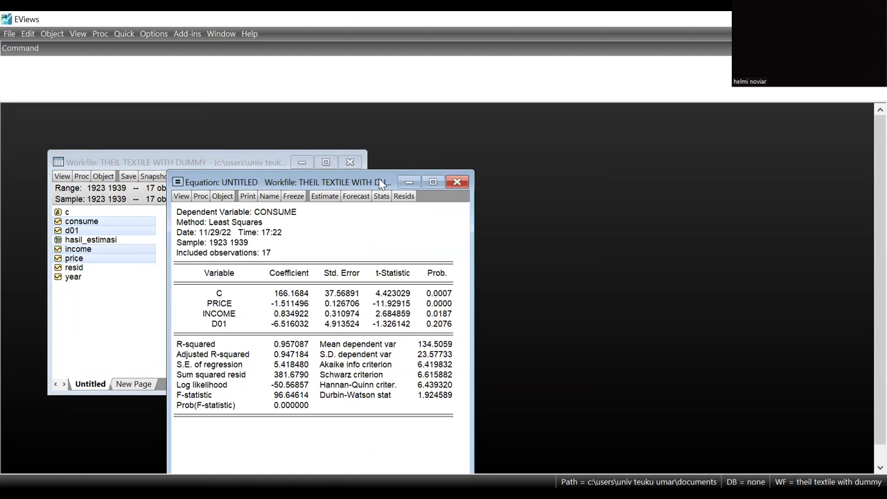
left_click_drag(381, 184, 603, 155)
Open the saved hasil_estimasi table from the workfile, then close it again.
left_click(72, 241)
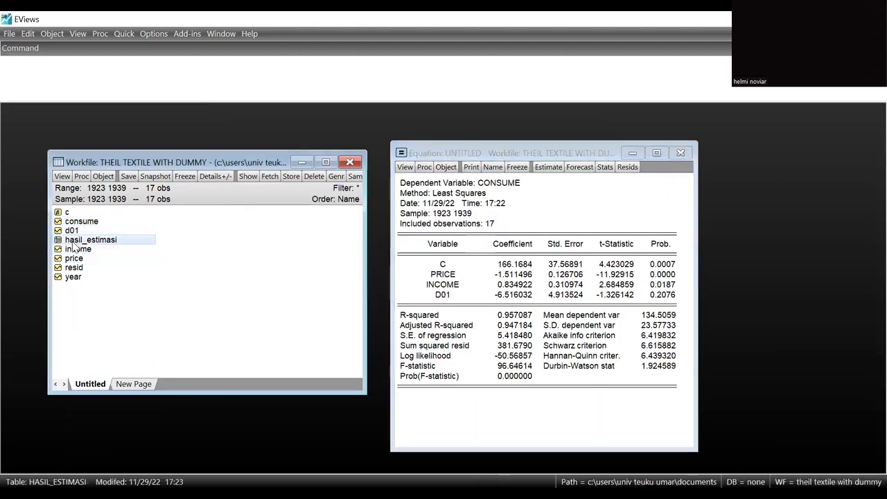
double_click(73, 241)
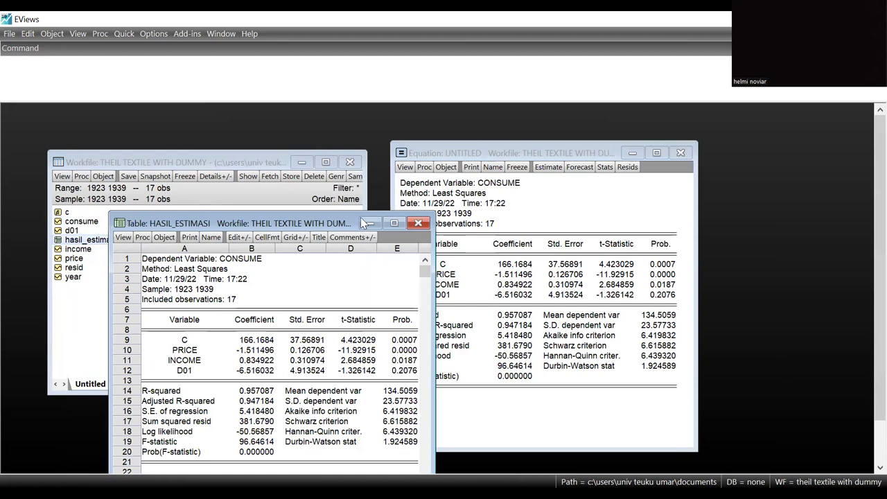
left_click(418, 222)
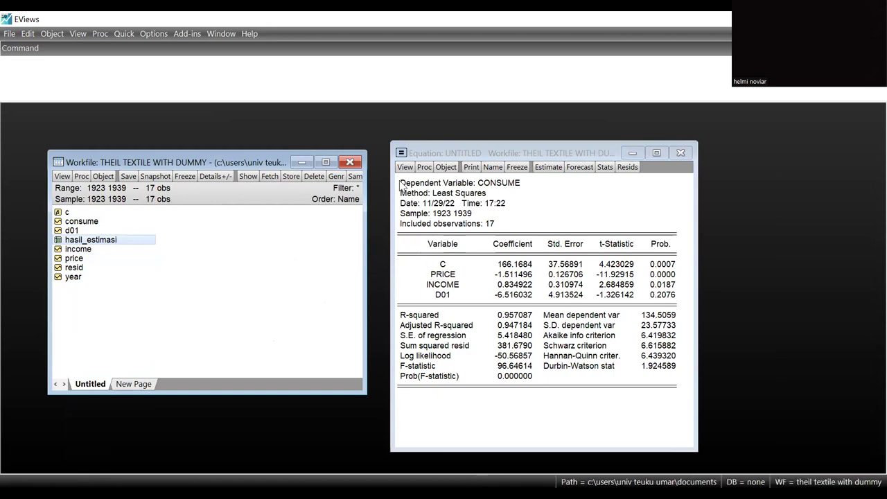
Copy the regression output from Dependent Variable through Prob(F-statistic) using highest precision.
left_click_drag(401, 181, 677, 385)
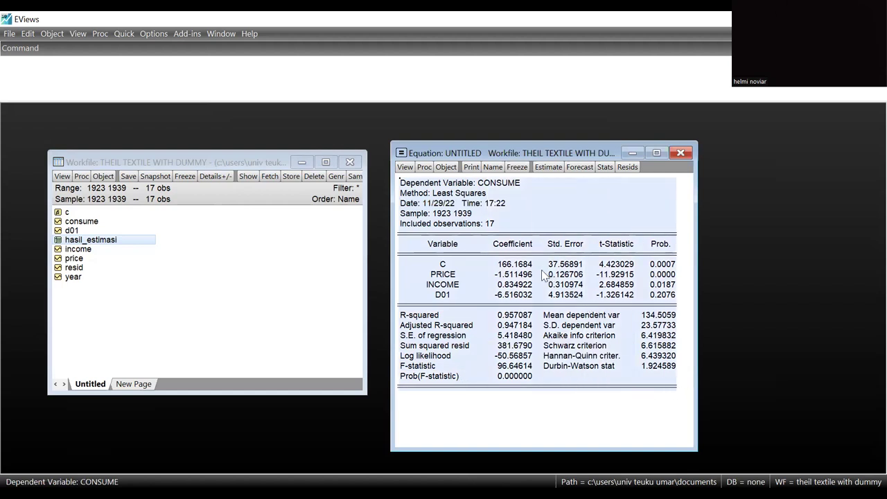
right_click(499, 232)
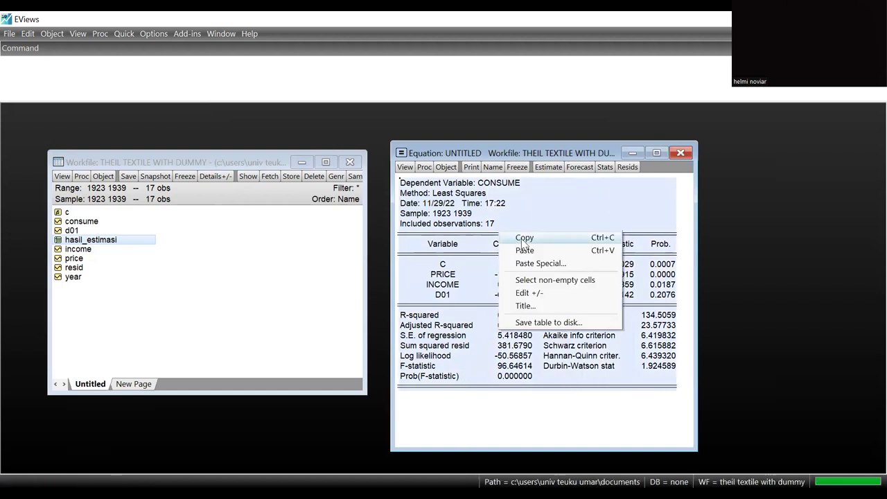
left_click(523, 243)
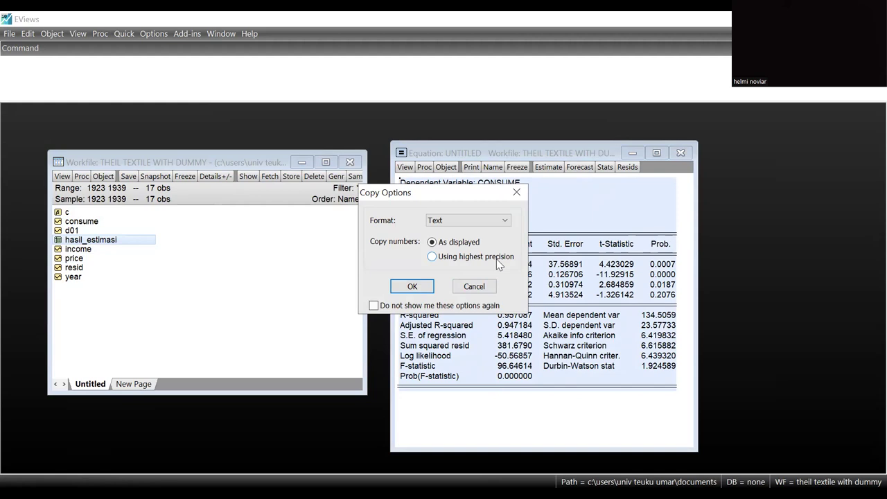
left_click(497, 260)
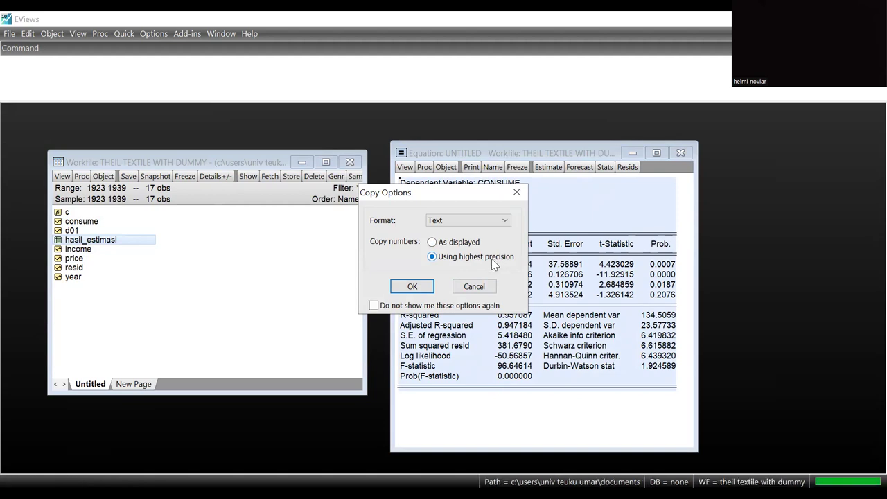
left_click(412, 286)
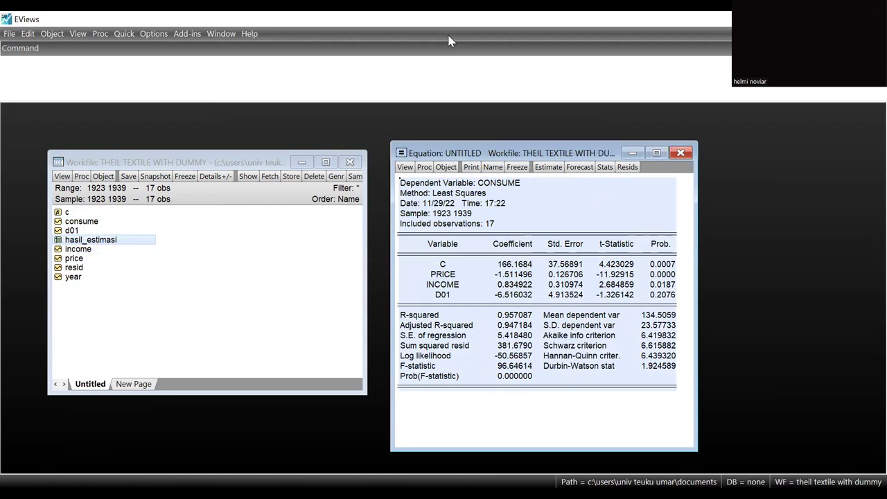
Paste the regression output at the top of the Word page with Keep Source Formatting, then select the table.
key("alt+Tab")
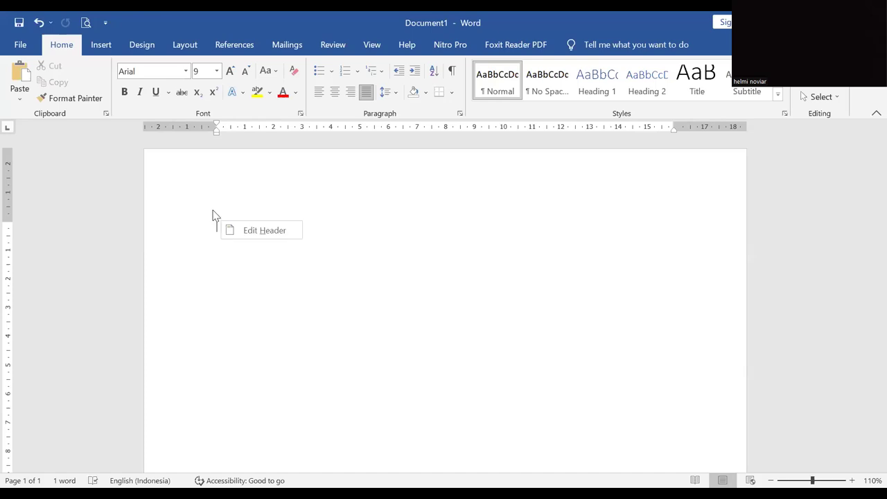
left_click(217, 245)
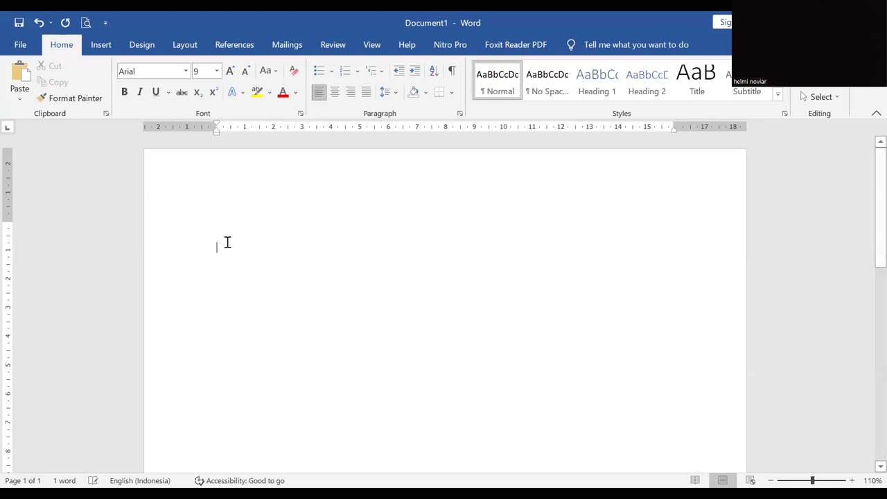
right_click(226, 242)
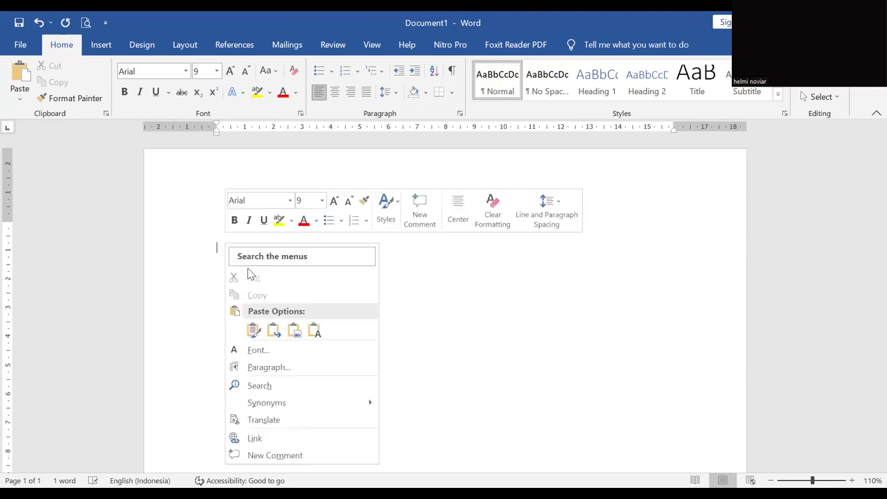
left_click(253, 332)
scroll(268, 331, "up", 5)
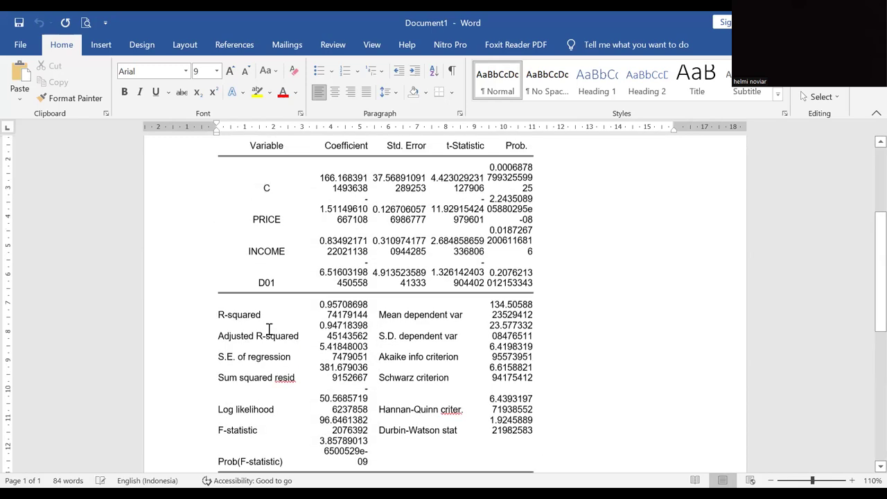
left_click(249, 238)
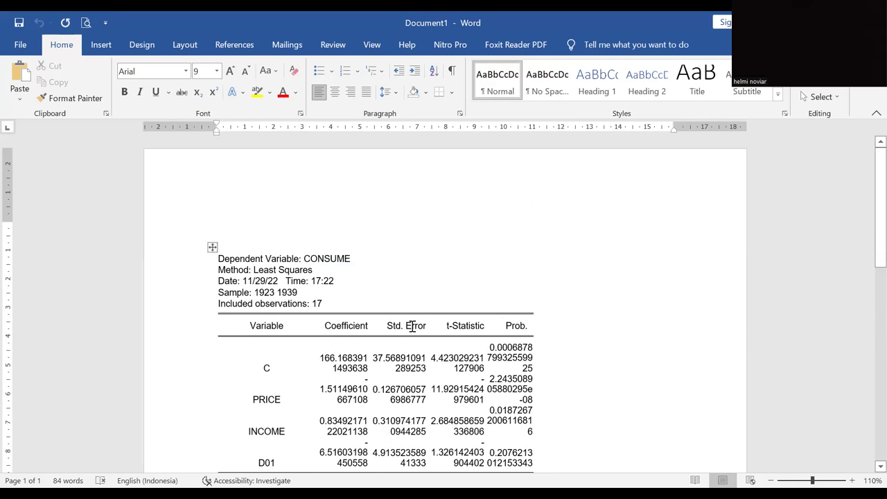
left_click(212, 248)
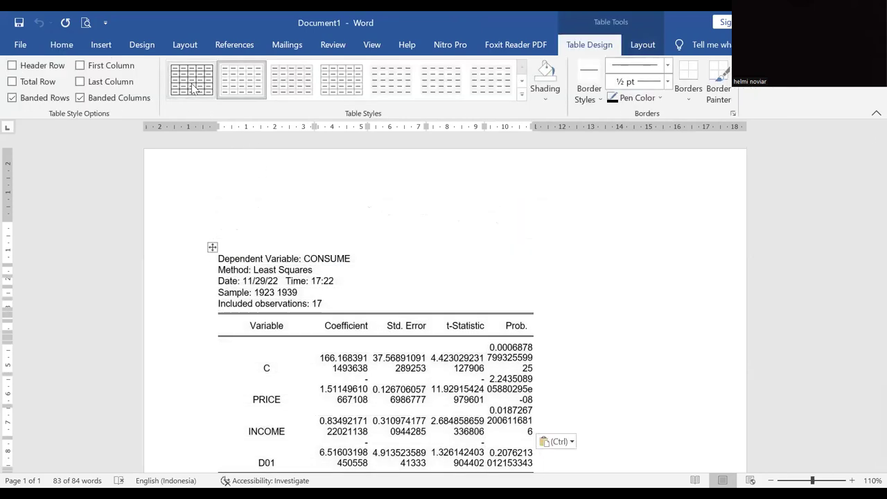
Apply the Plain Table 2 style and delete the rows from Dependent Variable through Included observations.
left_click(196, 86)
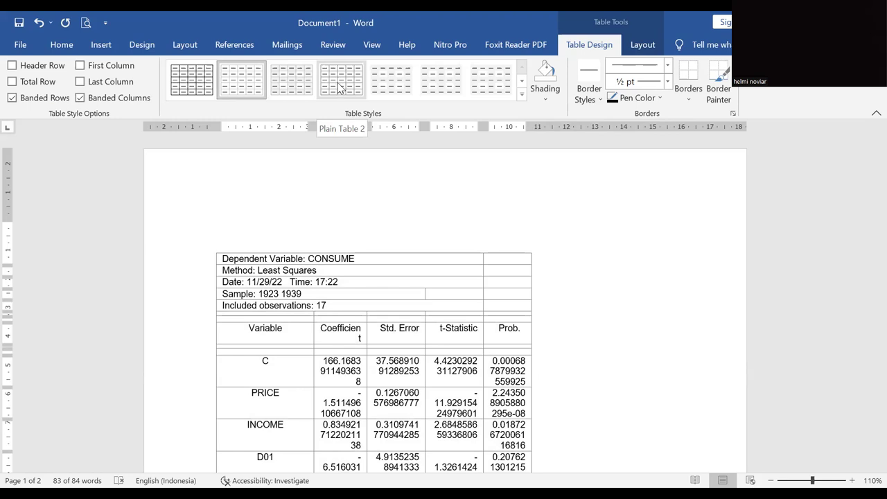
left_click(339, 87)
left_click(182, 285)
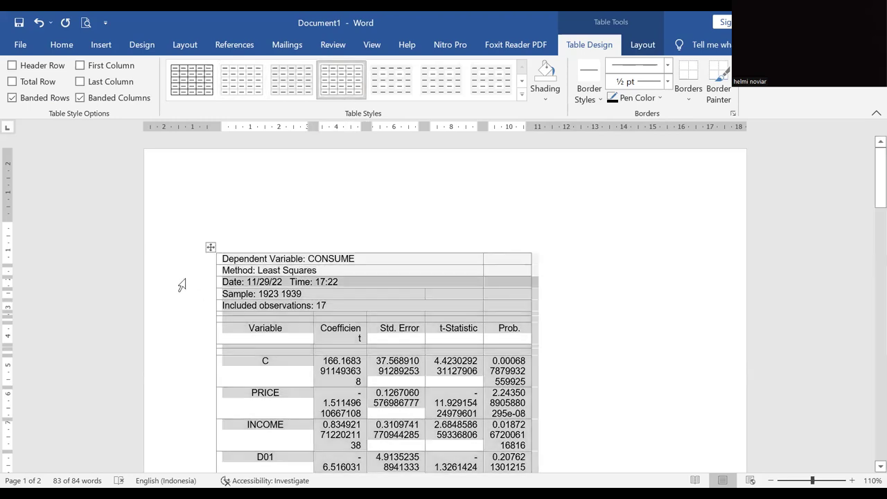
left_click_drag(181, 285, 184, 281)
left_click(188, 262)
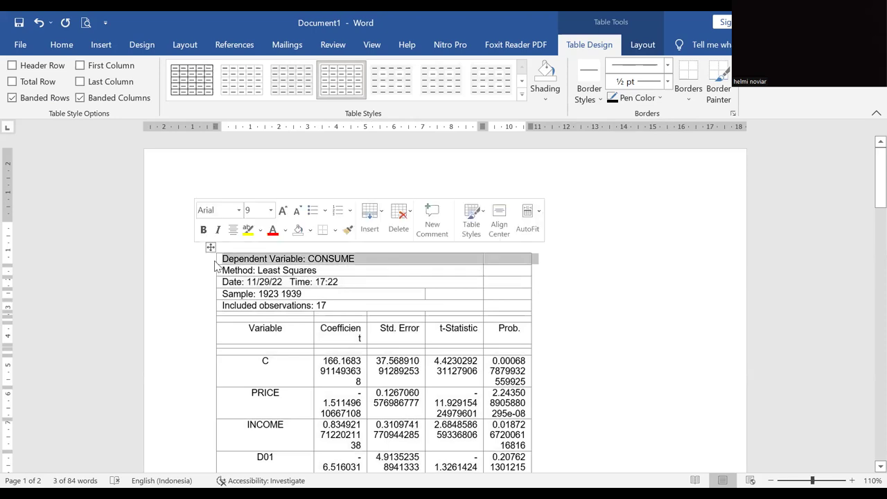
key("shift+Down")
key("shift+Down")
key("shift+Down")
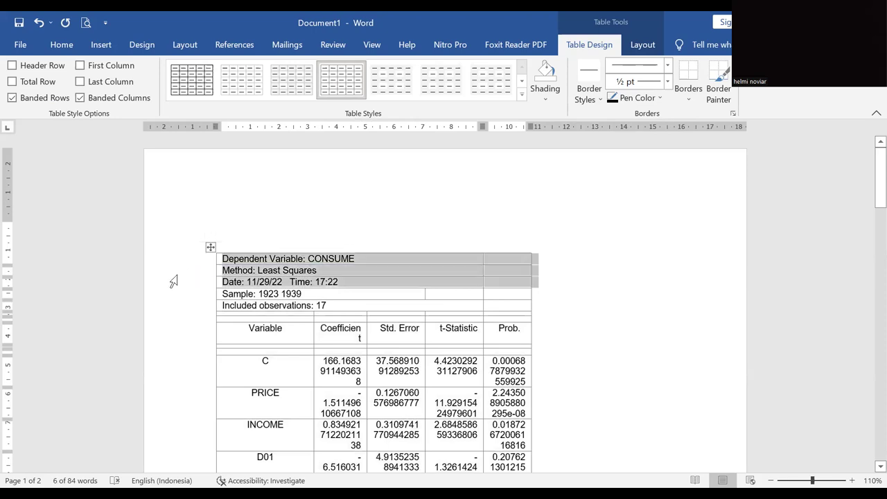
key("shift+Down")
key("shift+Down")
key("shift+Down")
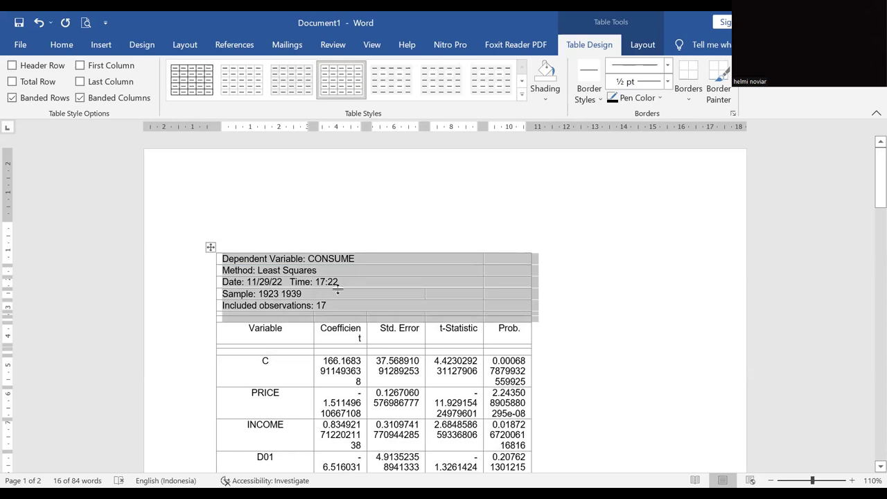
right_click(338, 290)
left_click(384, 158)
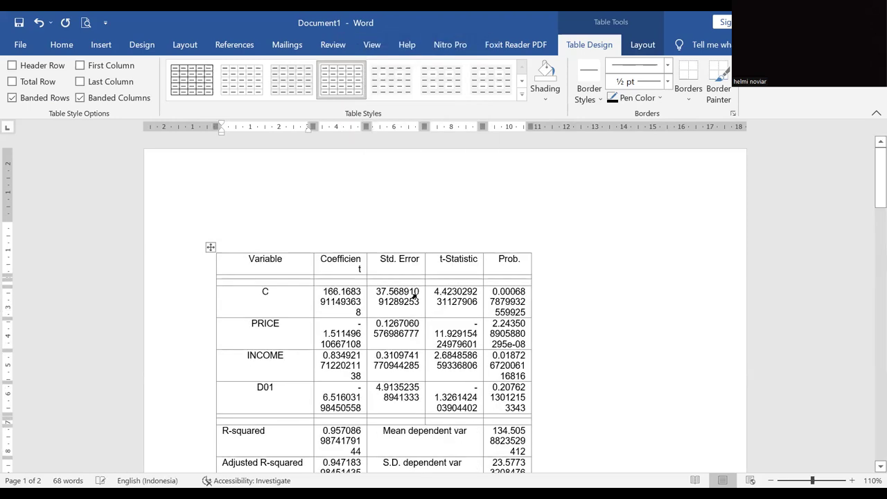
Delete the blank row under the column titles, then select the empty row below D01.
left_click(227, 278)
key("shift+Right")
key("shift+Right")
key("shift+Right")
key("shift+Right")
key("shift+Right")
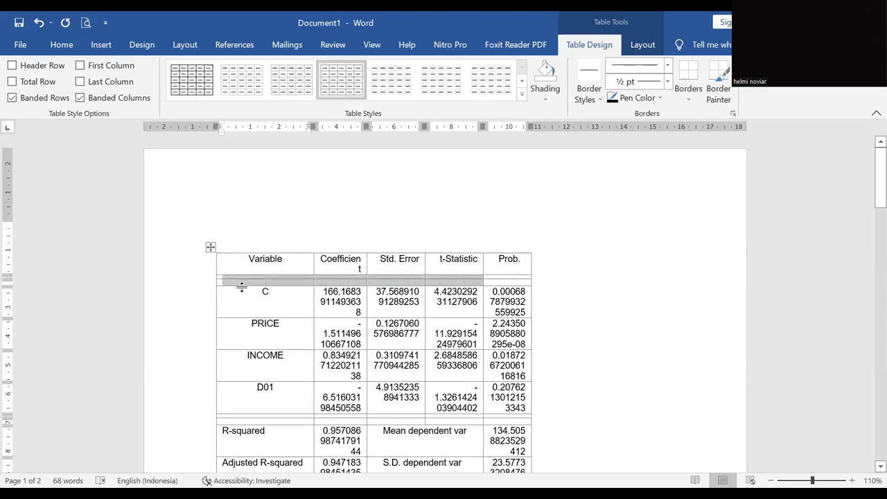
right_click(282, 287)
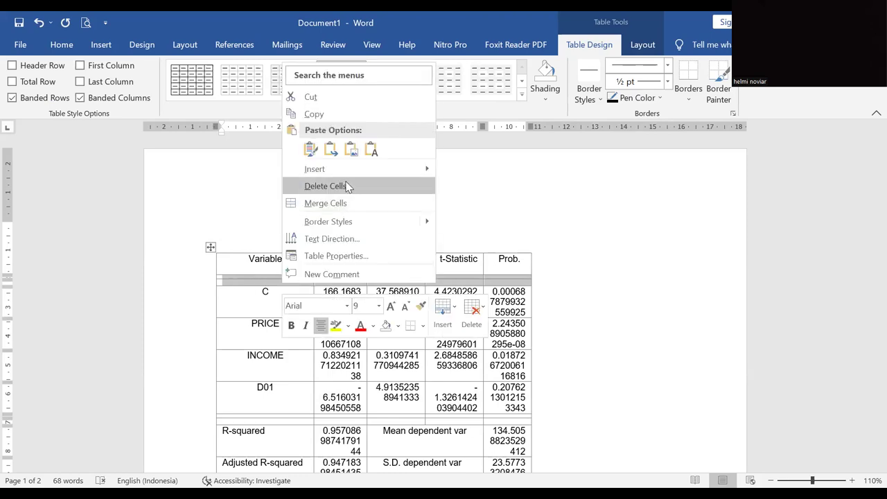
left_click(349, 187)
left_click(420, 287)
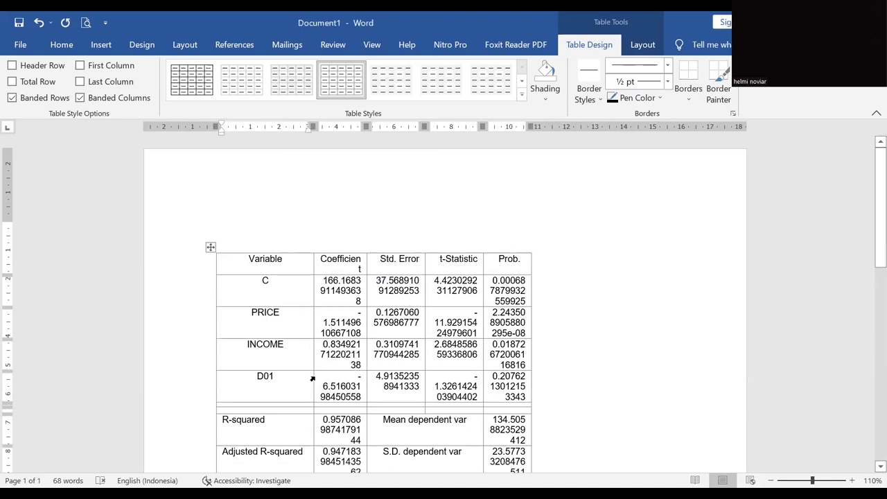
scroll(302, 376, "down", 2)
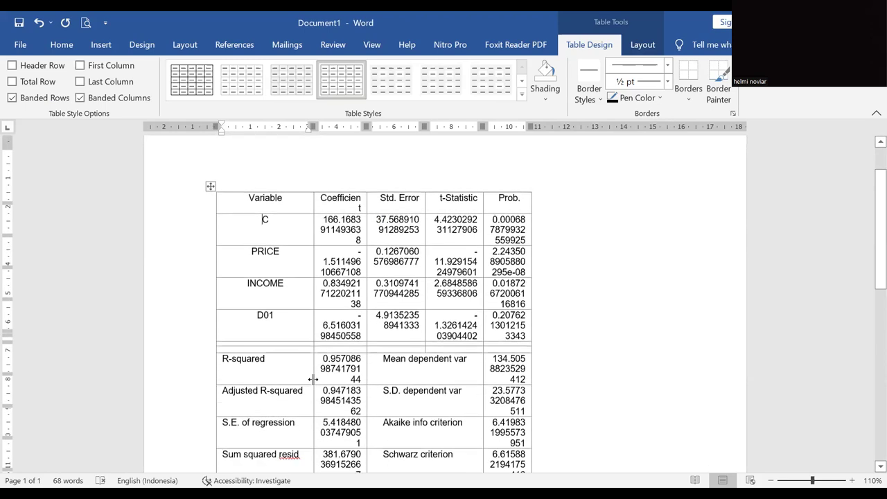
left_click(181, 340)
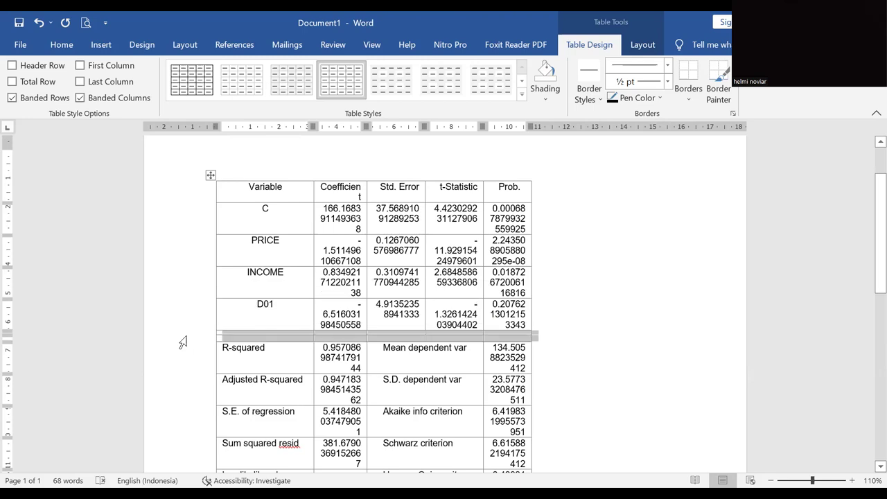
Delete the empty row below D01 and the empty row at the bottom of the table.
right_click(296, 345)
left_click(376, 208)
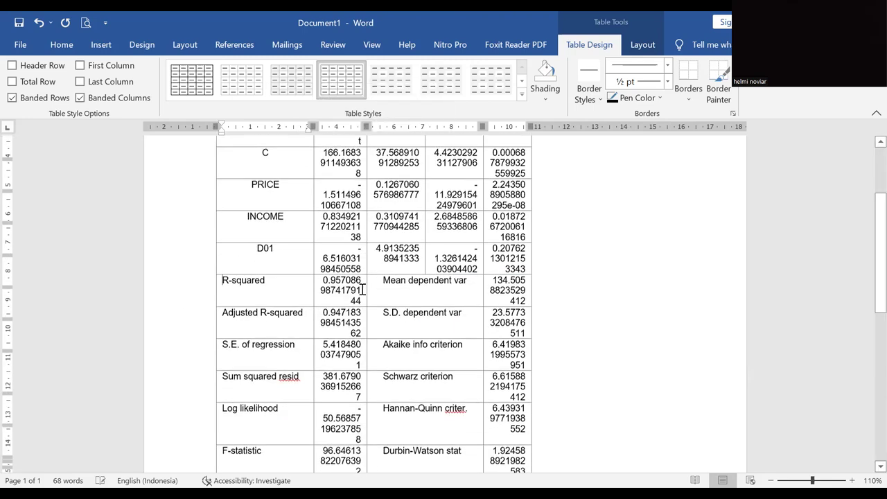
scroll(362, 290, "down", 4)
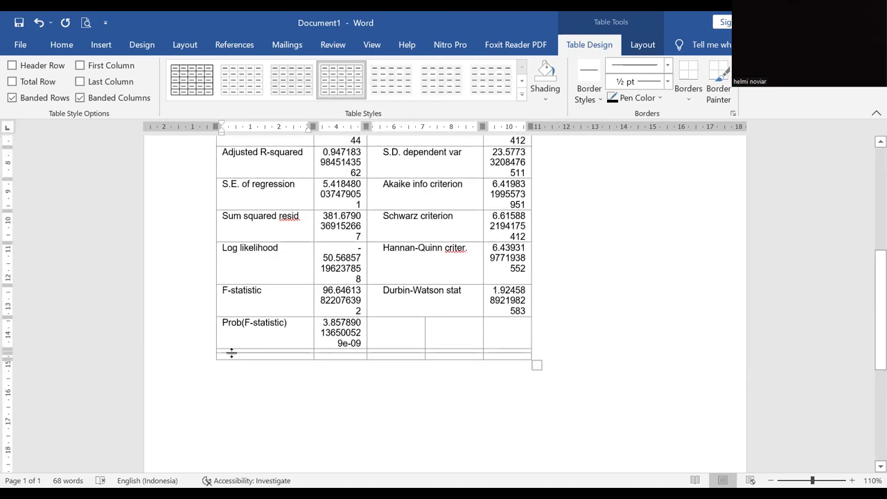
left_click(185, 358)
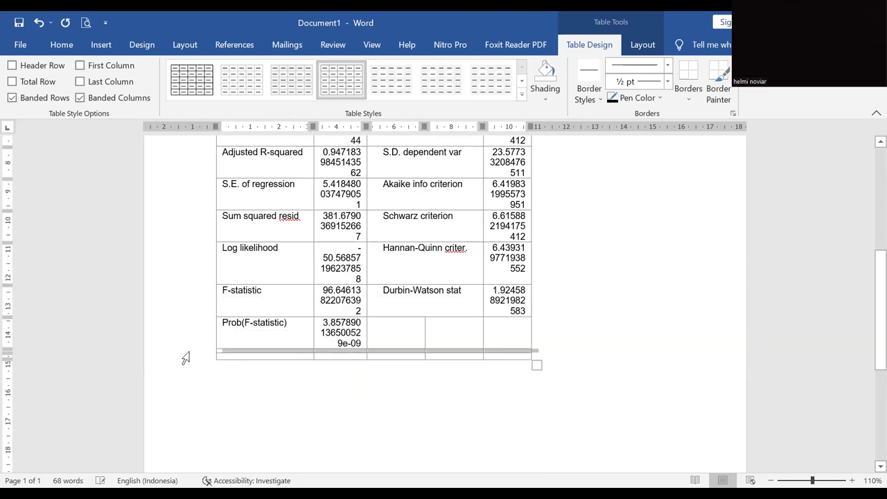
right_click(272, 357)
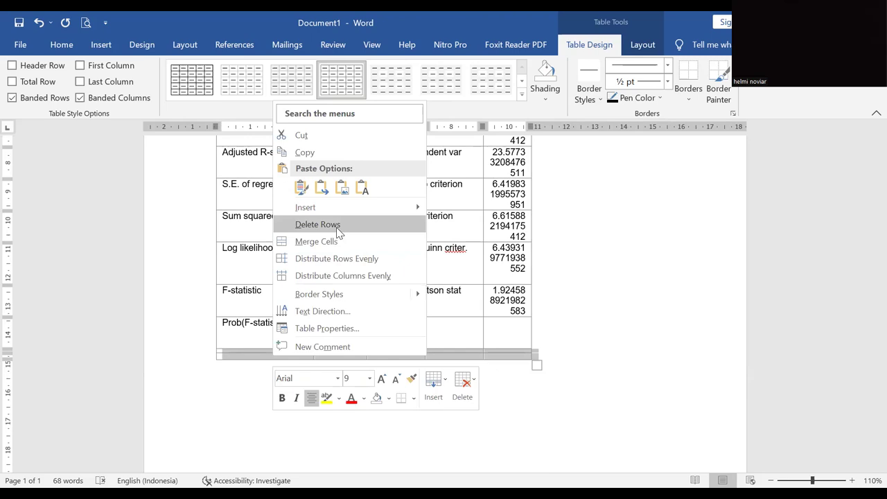
left_click(318, 225)
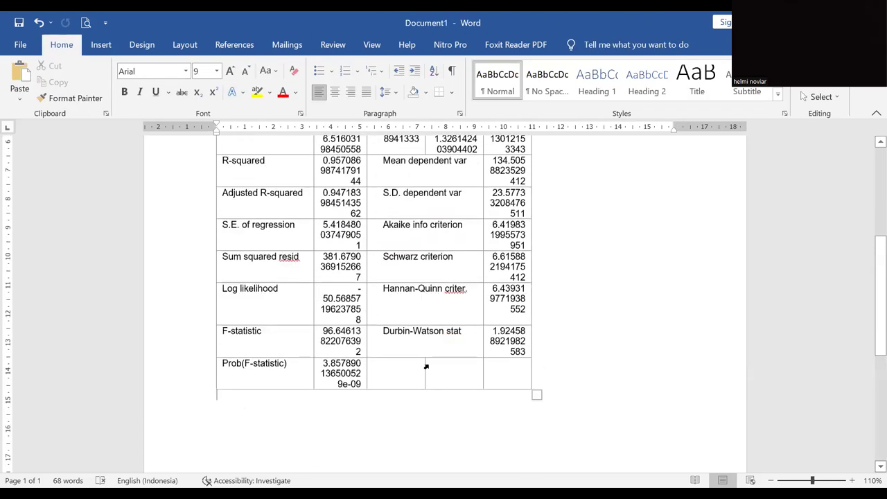
Merge the three empty cells beside the Prob(F-statistic) value into one cell.
left_click_drag(406, 368, 510, 366)
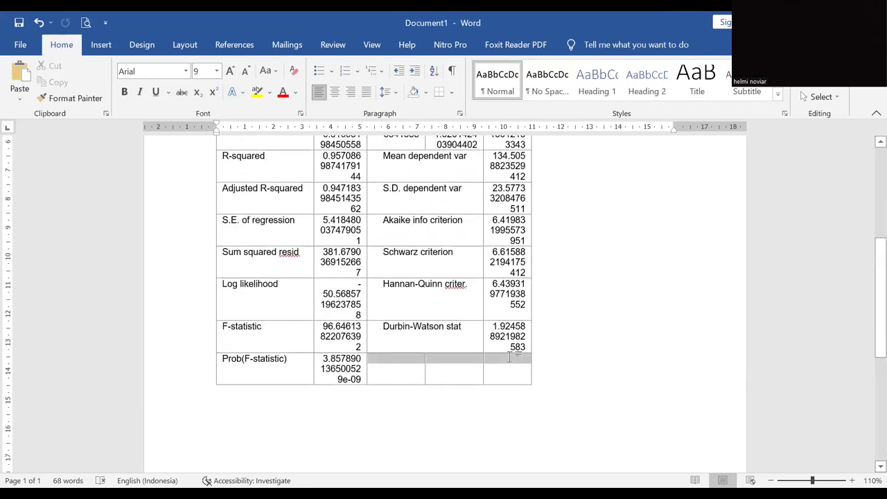
right_click(421, 361)
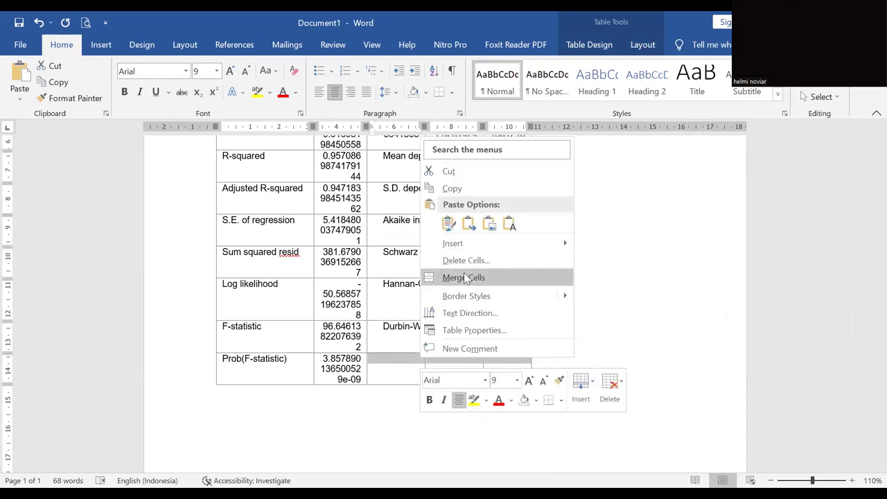
left_click(466, 277)
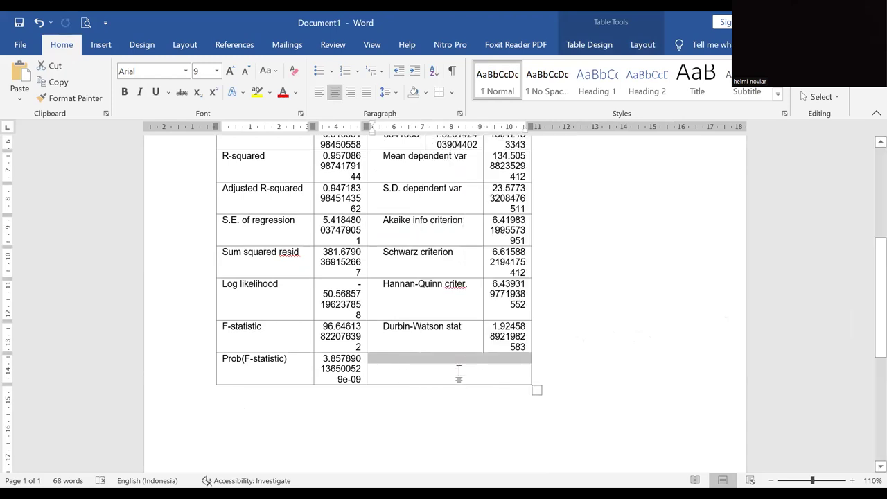
left_click(459, 372)
scroll(424, 351, "up", 7)
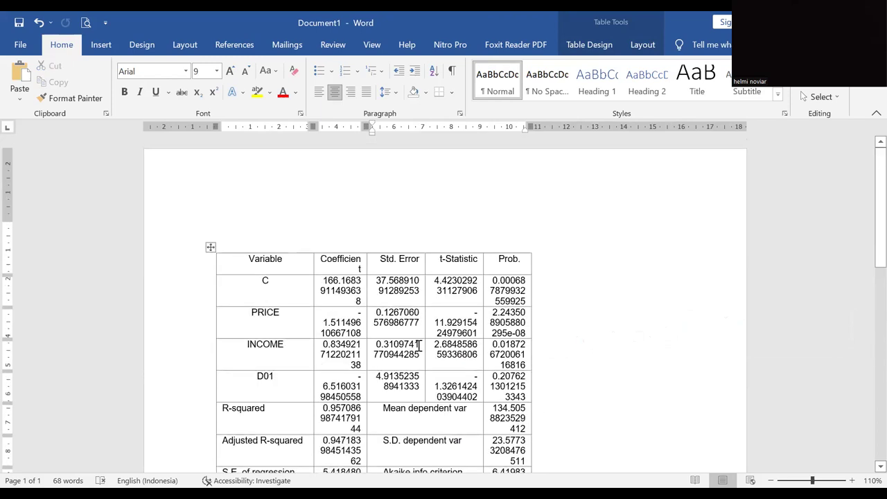
scroll(271, 330, "down", 2)
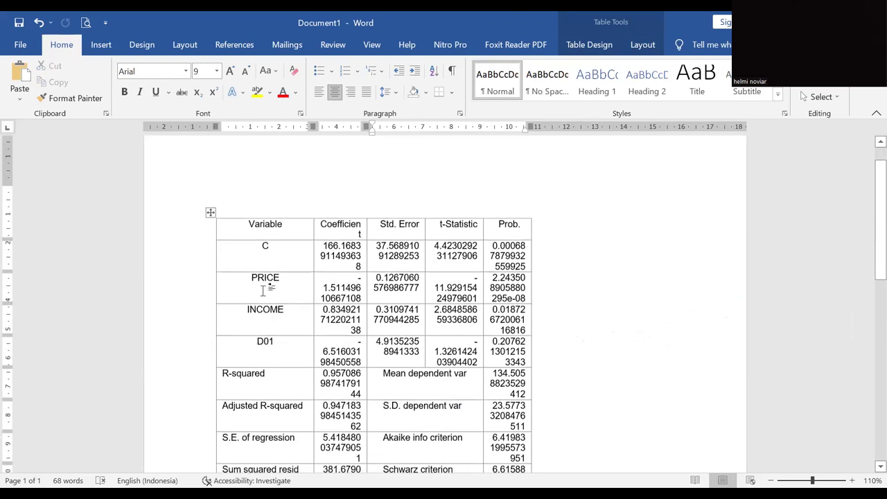
Apply AutoFit to Window to the regression table so it spans the full page width.
left_click(211, 211)
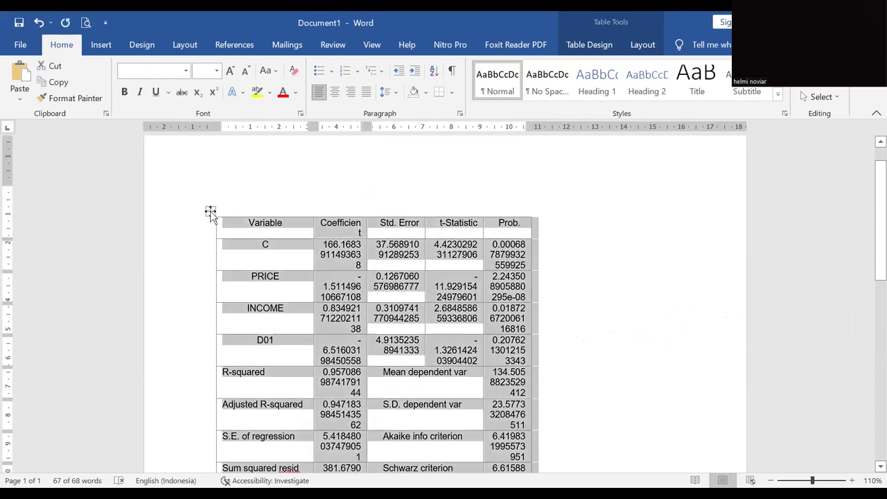
right_click(210, 211)
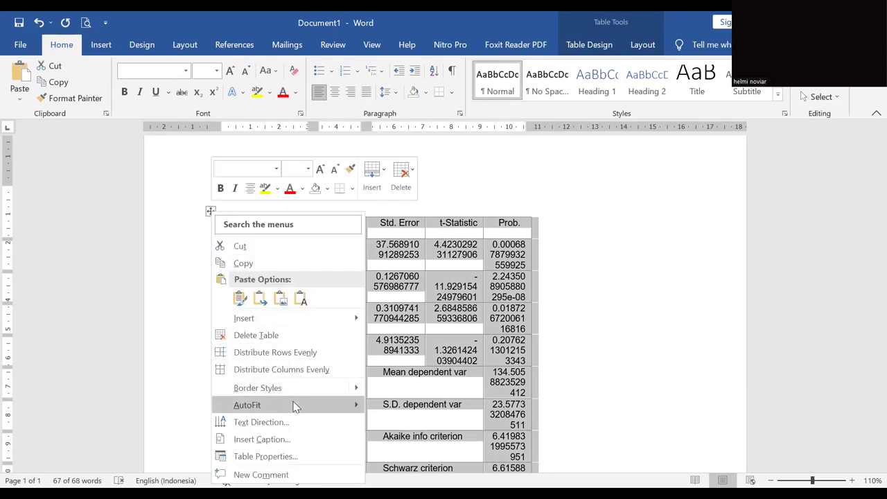
mouse_move(327, 402)
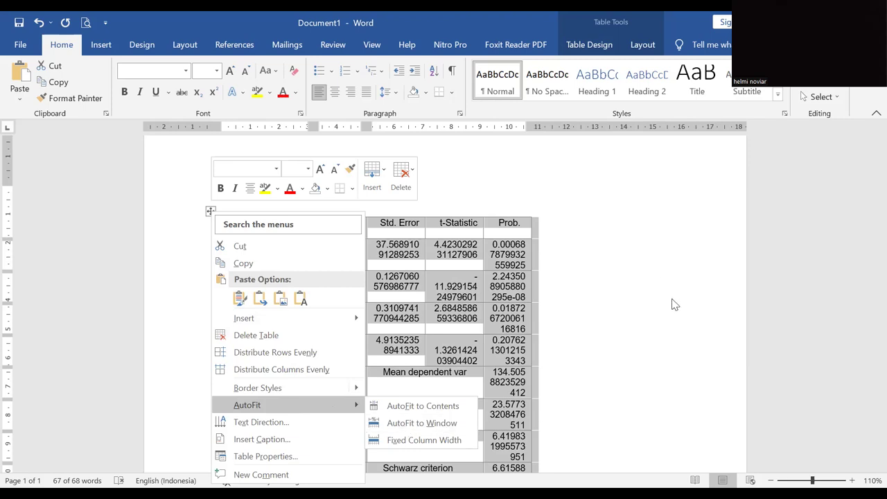
left_click(442, 423)
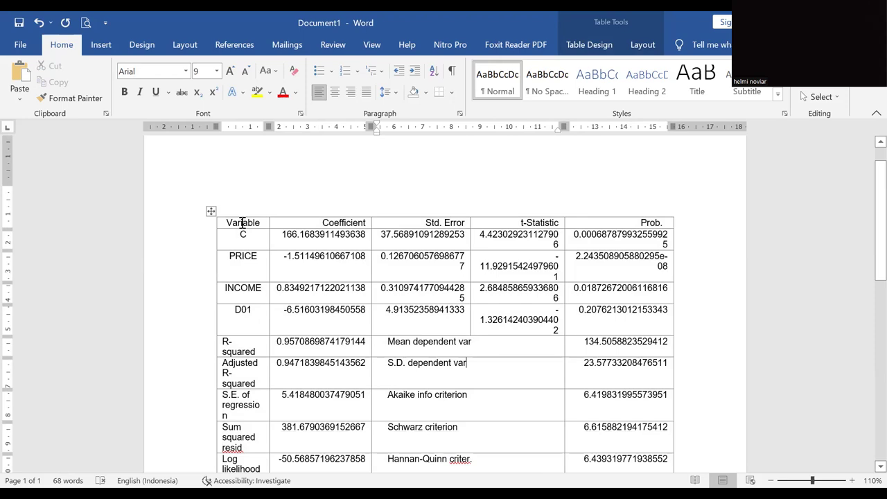
Rename the t-Statistic header to t-hitung.
left_click(527, 221)
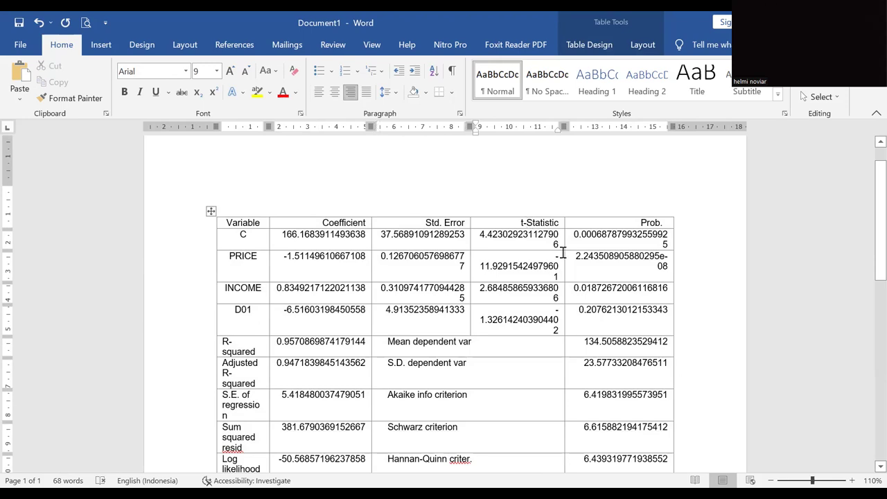
key("shift+End")
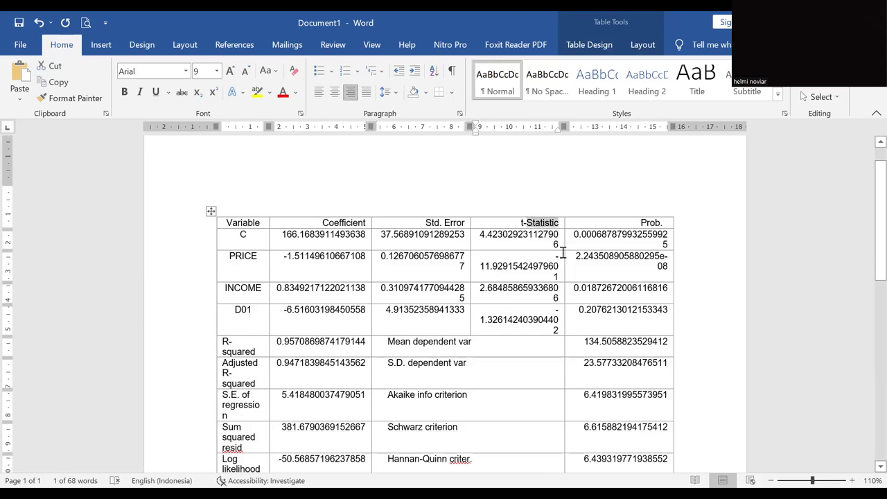
type("HITUN")
key("ctrl+shift+Left")
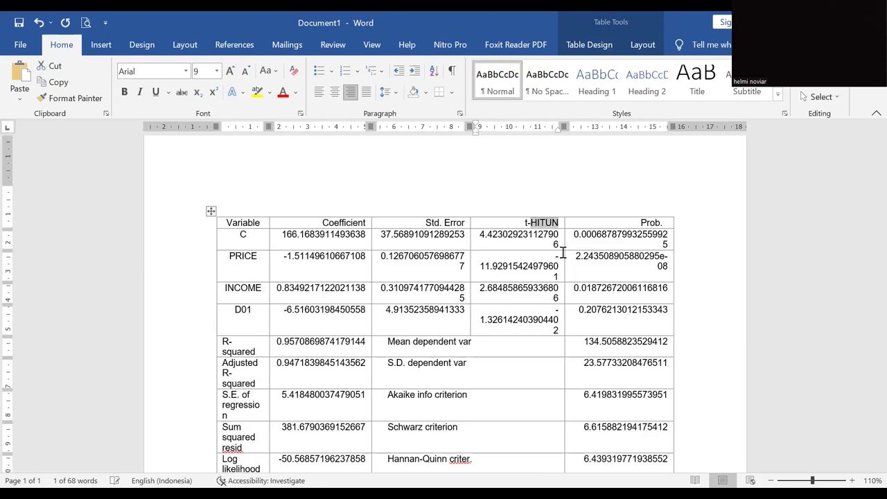
type("hitung")
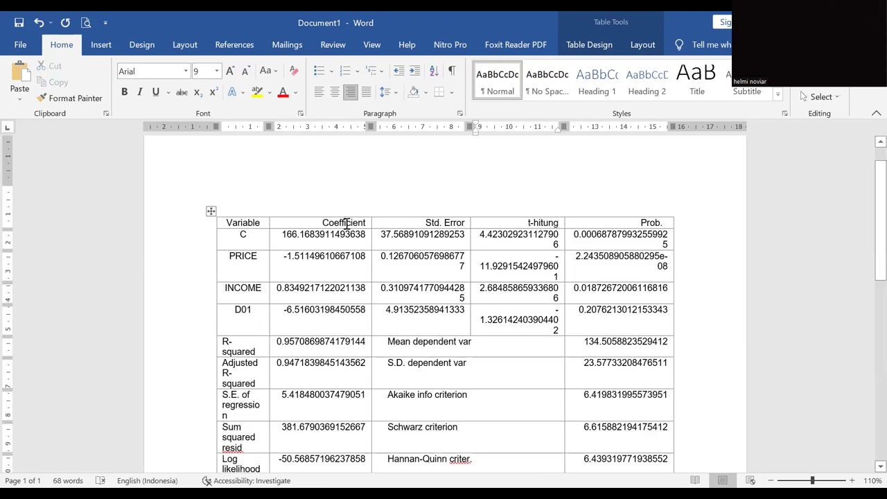
Replace the Coefficient header with Koefisien, correcting the misspelling.
left_click_drag(321, 222, 366, 222)
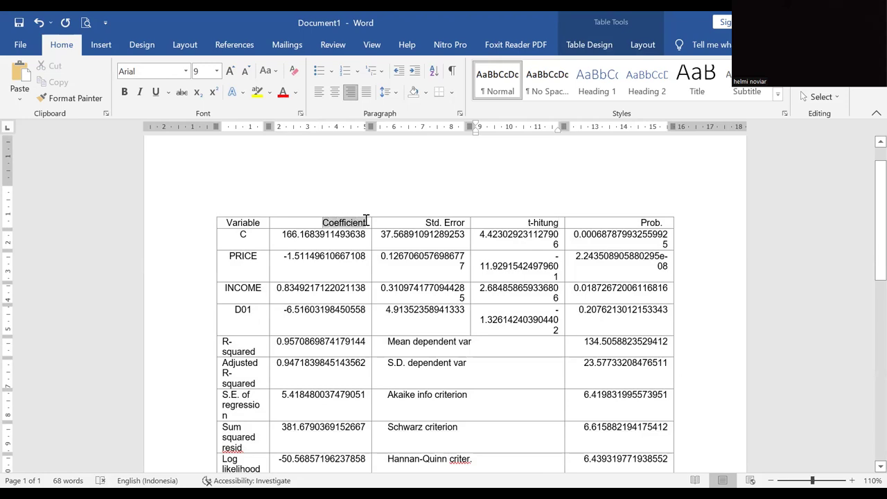
type("Koe")
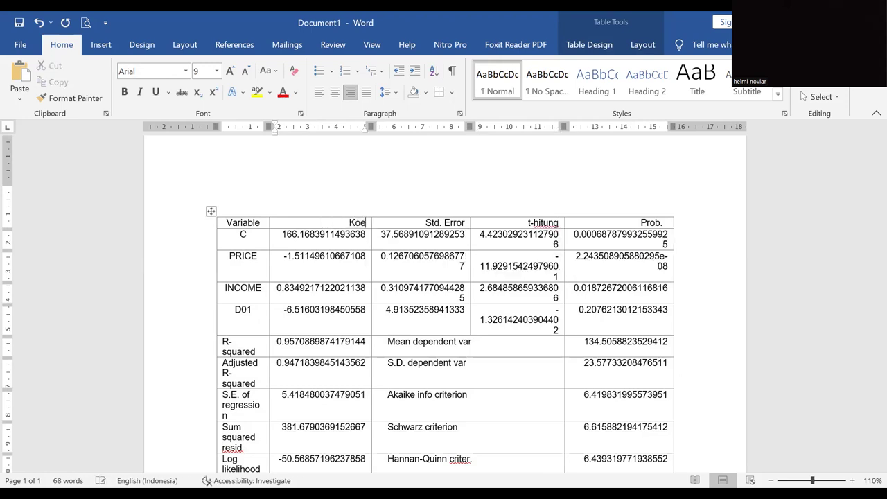
type("efisien")
key("Left")
key("Right")
key("BackSpace")
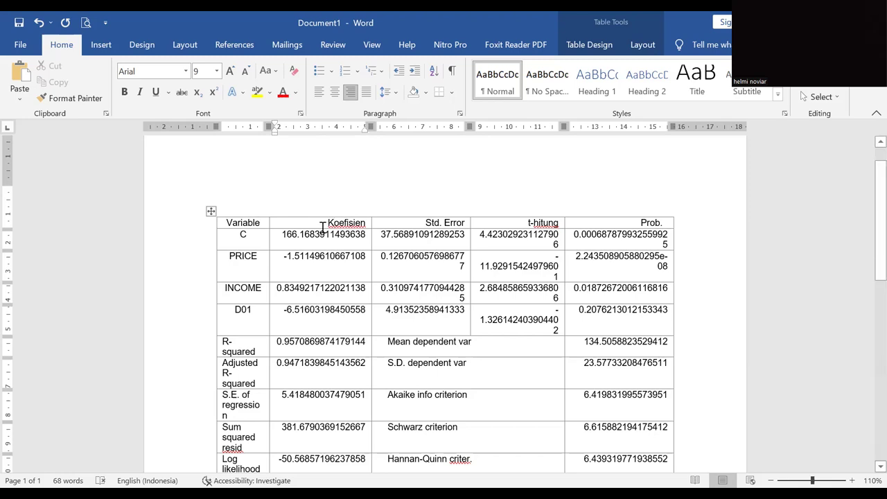
left_click_drag(249, 222, 630, 222)
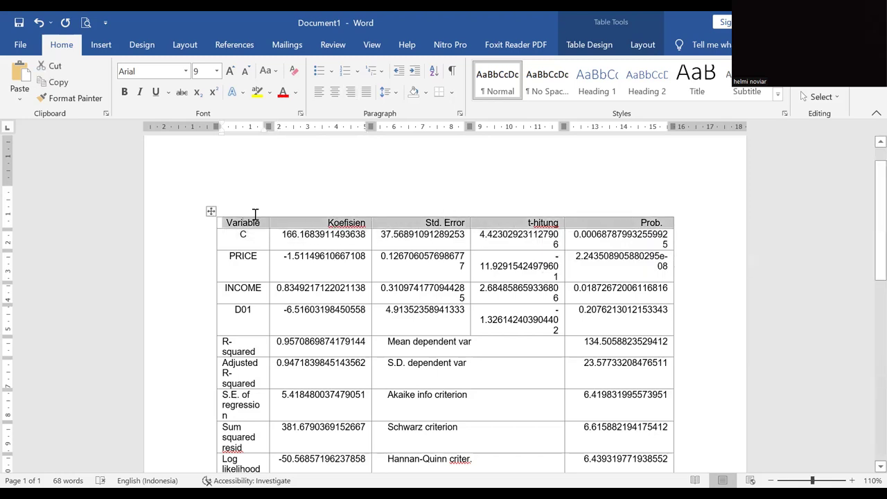
Change the Variable header to Variabel.
left_click(262, 223)
key("BackSpace")
key("BackSpace")
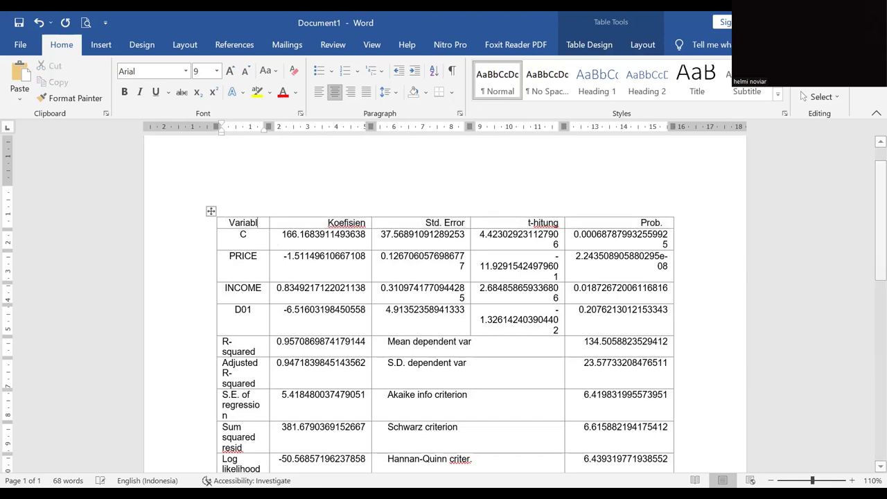
type("el")
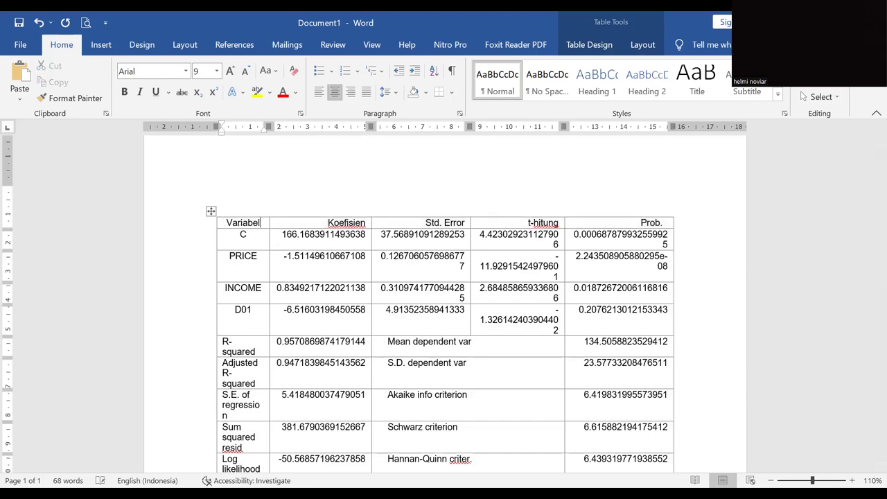
left_click(203, 228)
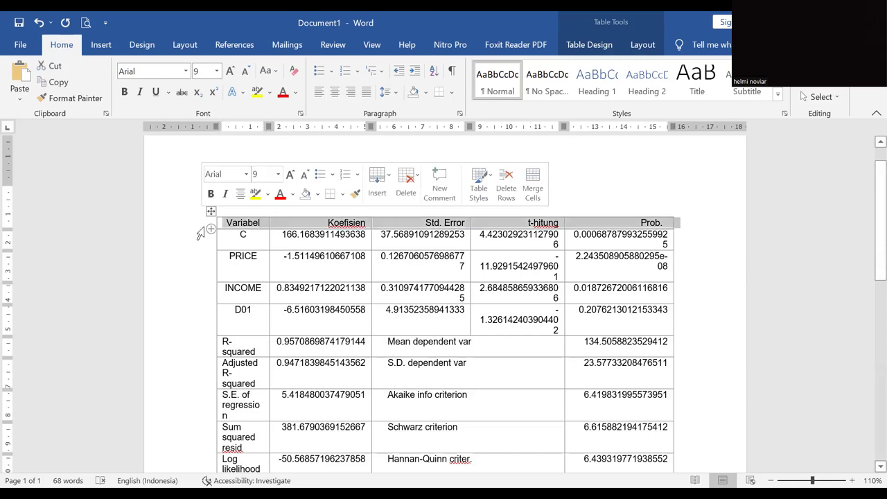
Convert the header row to UPPERCASE: VARIABEL, KOEFISIEN, STD. ERROR, T-HITUNG, PROB.
left_click(276, 72)
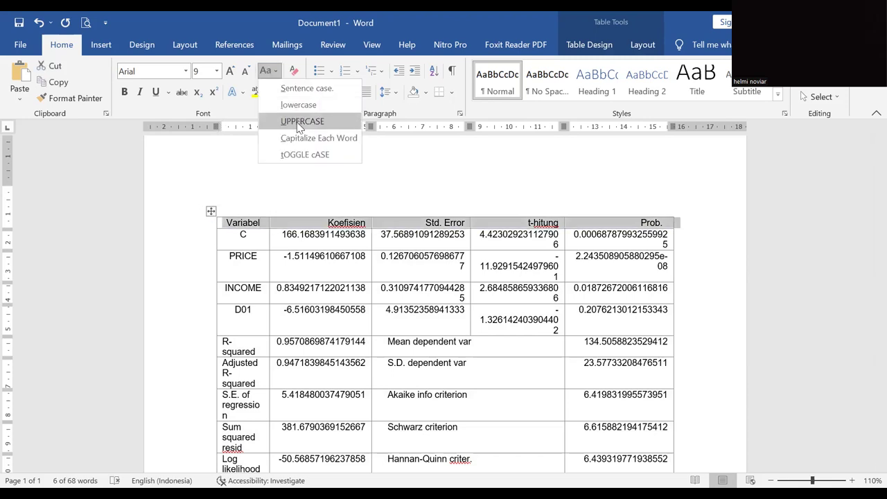
left_click(301, 123)
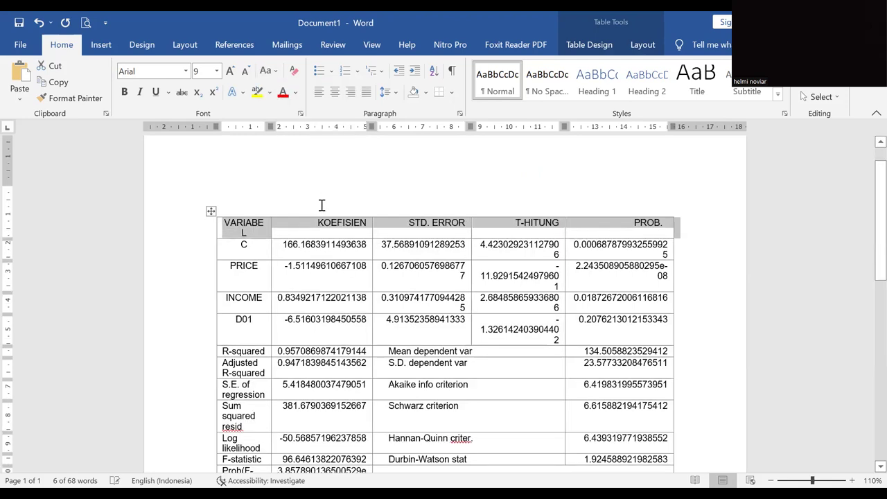
left_click(288, 231)
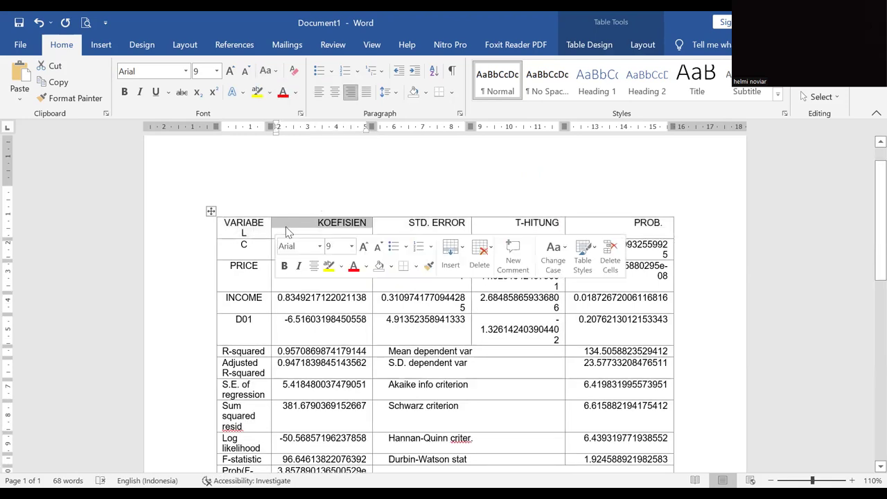
left_click(287, 229)
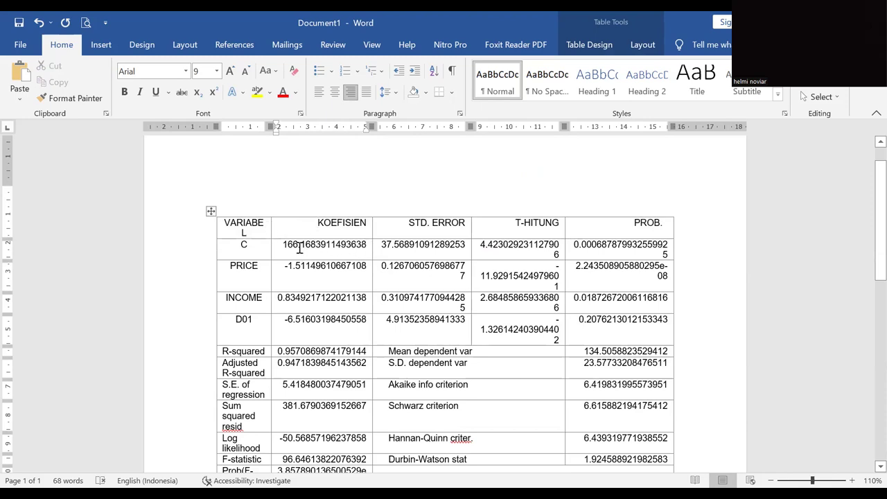
left_click(301, 245)
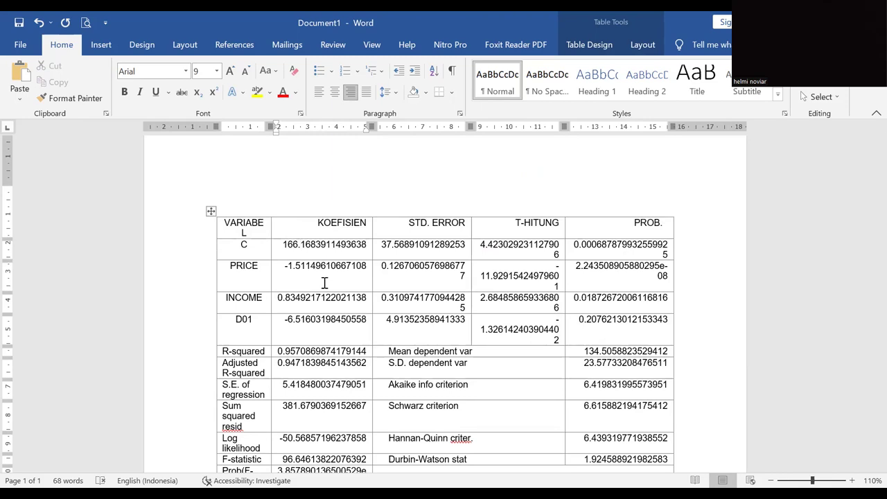
Trim the constant's coefficient to four decimals, leaving 166.1684.
key("End")
key("shift+Right")
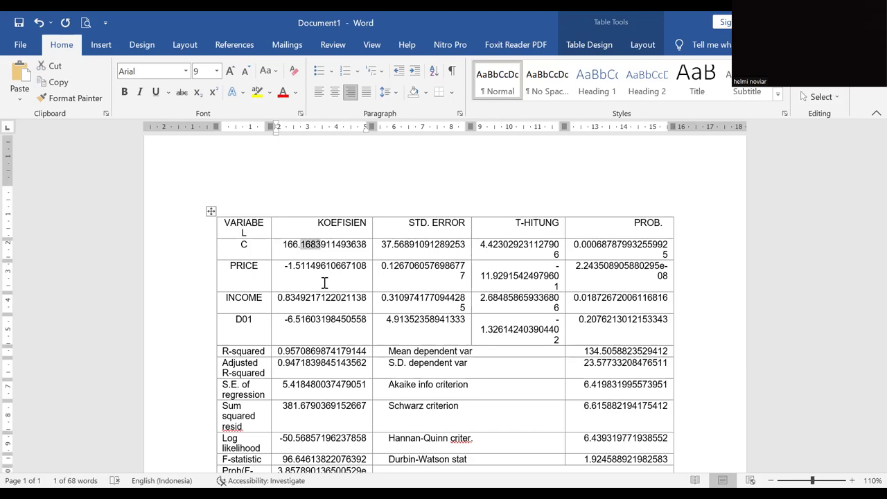
key("Right")
key("shift+Right")
key("Left")
key("shift+Left")
key("End")
key("shift+Left")
key("shift+Left")
key("shift+Left")
key("shift+Left")
key("shift+Left")
key("shift+Left")
key("shift+Left")
key("shift+Left")
key("shift+Left")
key("shift+Left")
key("shift+Left")
key("shift+Left")
key("shift+Left")
key("shift+Left")
key("shift+Left")
key("shift+Left")
key("shift+Left")
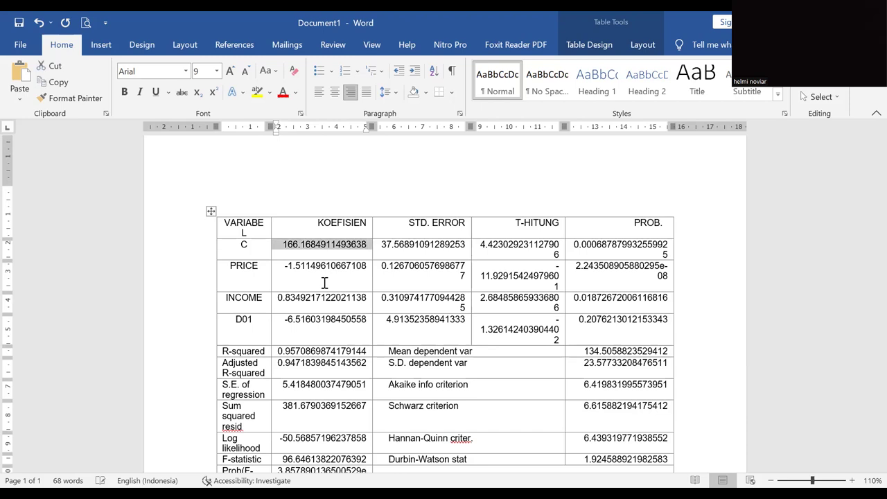
key("shift+Right")
key("shift+Right")
key("shift+Right")
key("shift+Right")
key("shift+Right")
key("shift+Right")
key("shift+Right")
key("shift+Right")
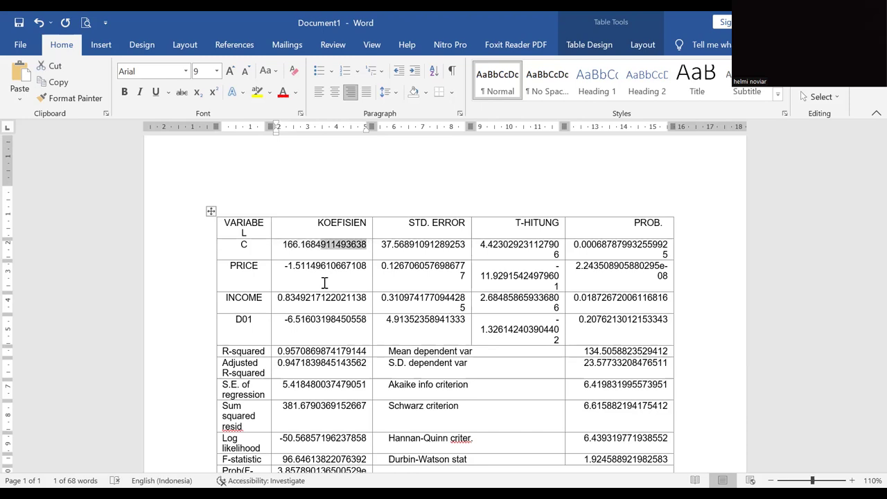
key("Delete")
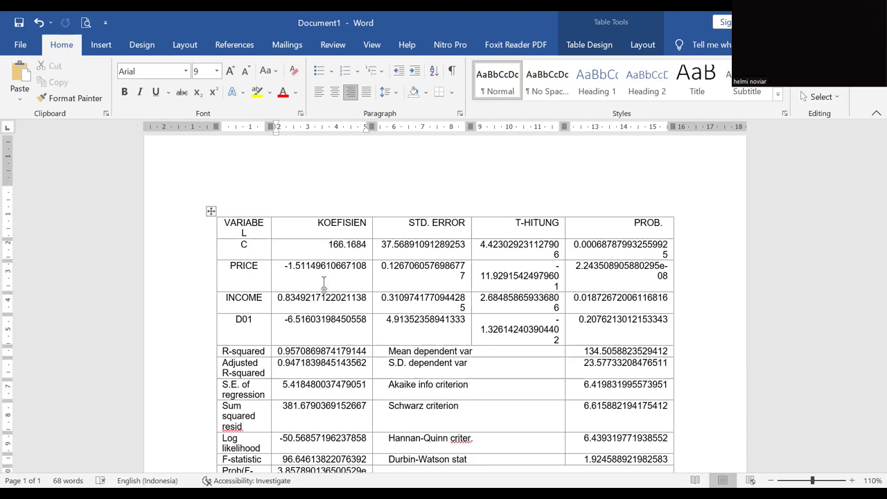
Round the PRICE coefficient to -1,5115 with a comma decimal separator.
key("shift+Right")
type(",")
key("End")
key("shift+Left")
key("shift+Left")
key("shift+Left")
key("shift+Left")
key("shift+Left")
key("shift+Left")
key("shift+Left")
key("shift+Left")
key("shift+Left")
key("shift+Left")
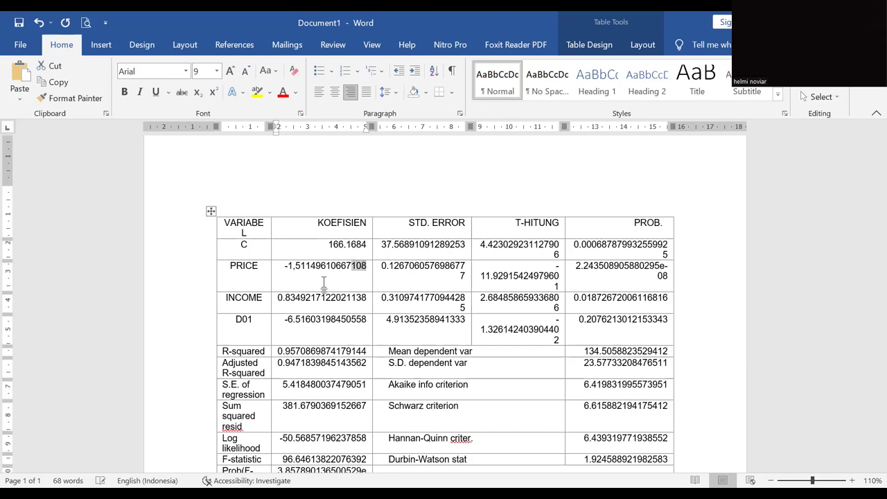
key("shift+Left")
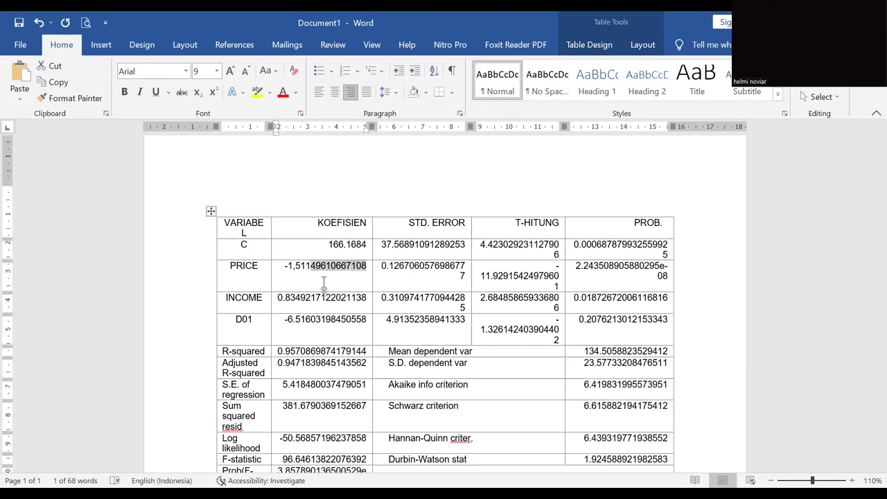
key("BackSpace")
Trim the INCOME coefficient to four decimals, 0.8349.
key("shift+Home")
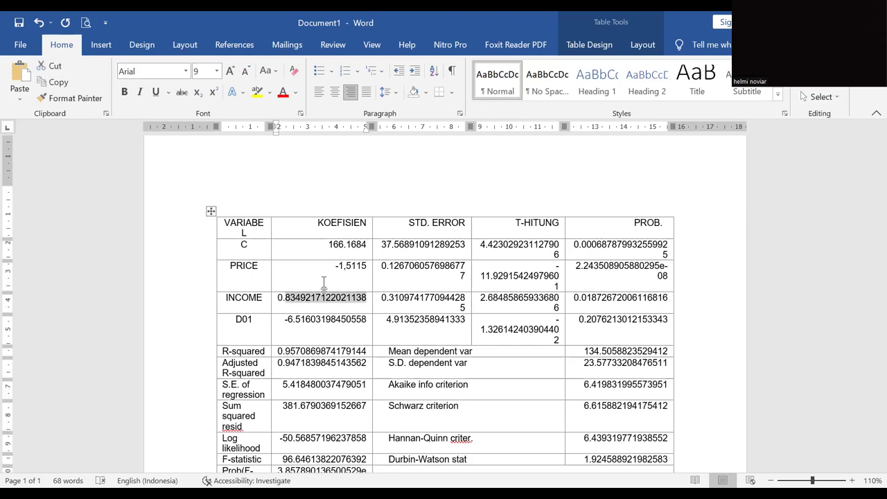
key("Left")
key("Right")
key("Right")
key("shift+Right")
key("Right")
key("Right")
key("Right")
key("Right")
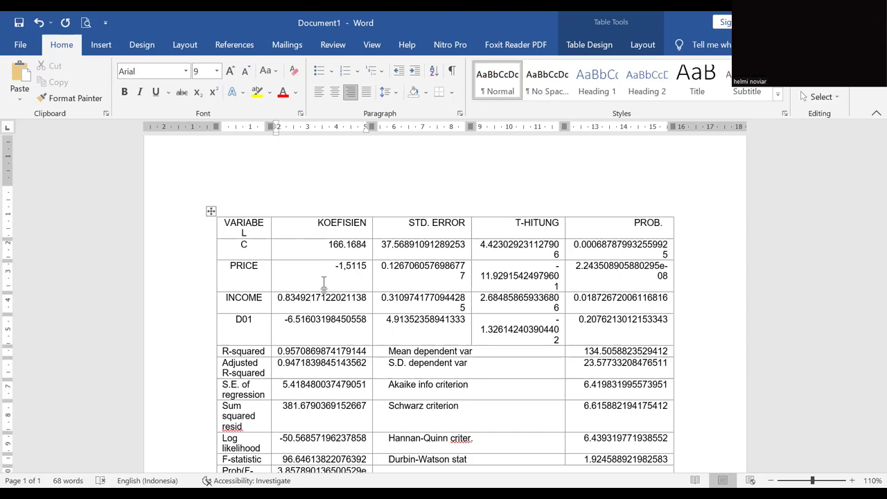
key("shift+Right")
key("shift+Right")
key("shift+Right")
key("shift+Right")
key("shift+Right")
key("shift+Right")
key("shift+Right")
key("shift+Right")
key("shift+Right")
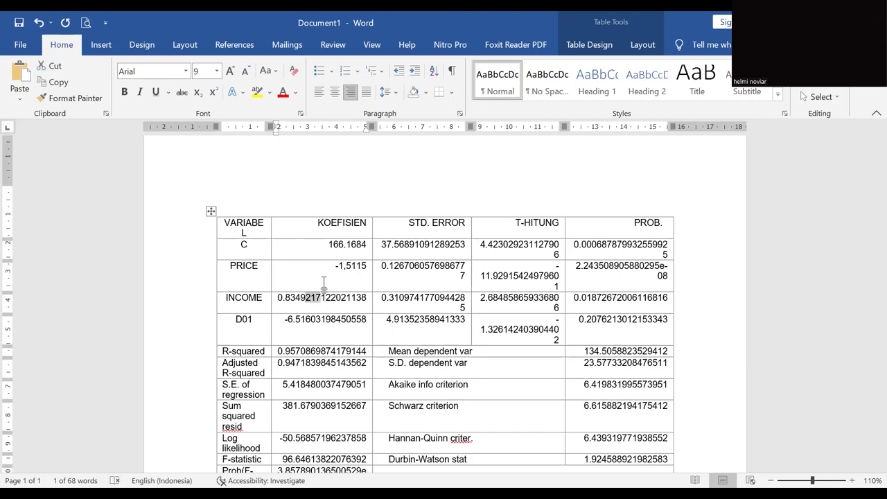
key("shift+Right")
key("shift+Right")
key("shift+Right")
key("Delete")
Trim D01 to -6,5160 and change the D01 and INCOME decimal points to commas.
key("ctrl+shift+Left")
key("shift+Right")
key("shift+Right")
key("shift+Right")
key("shift+Right")
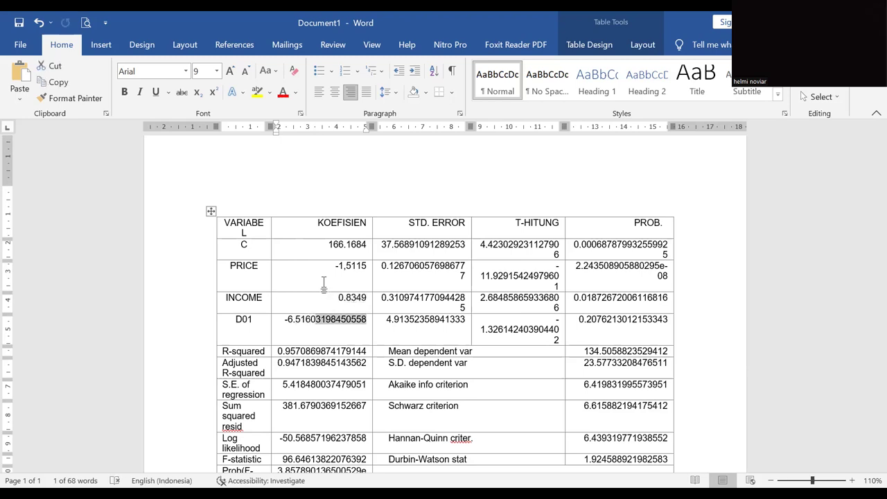
key("Delete")
key("Down")
key("Up")
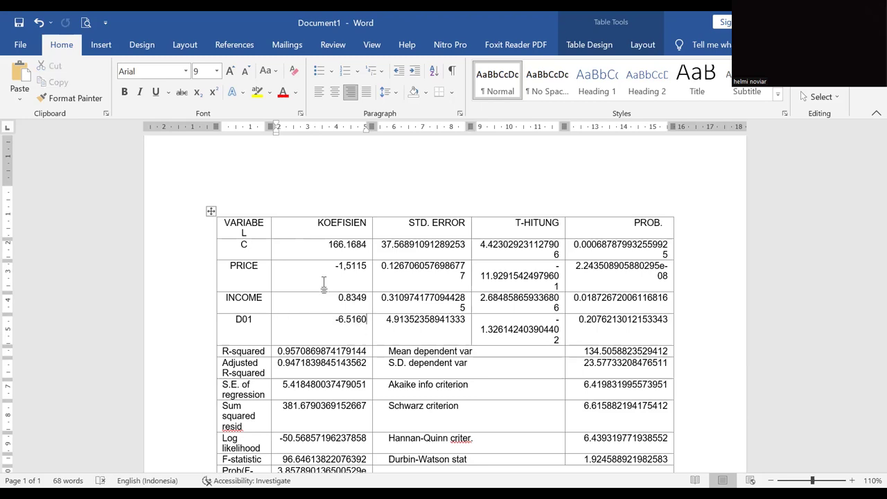
key("BackSpace")
type(",")
key("BackSpace")
type(",")
key("Down")
key("Down")
key("shift+Home")
key("shift+Right")
key("shift+Right")
key("shift+Right")
key("shift+Right")
key("shift+Right")
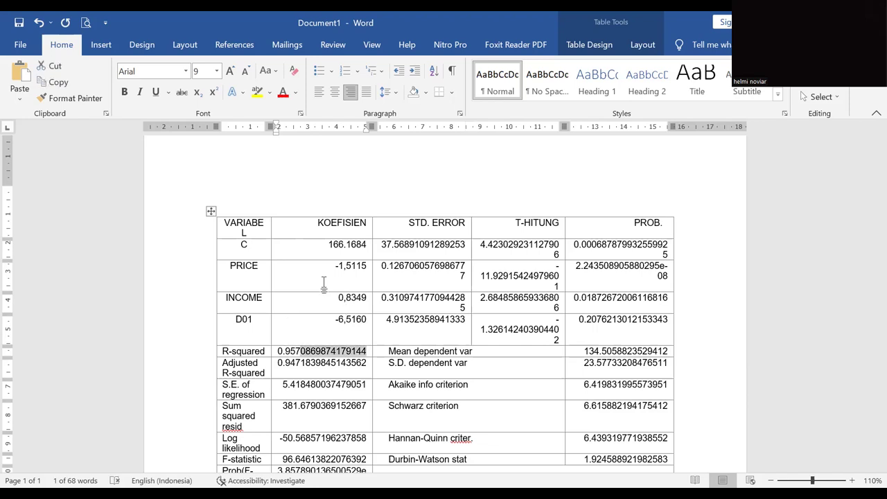
Round R-squared to 0,9571 and Adjusted R-squared to 0,9472.
type("1")
key("shift+Right")
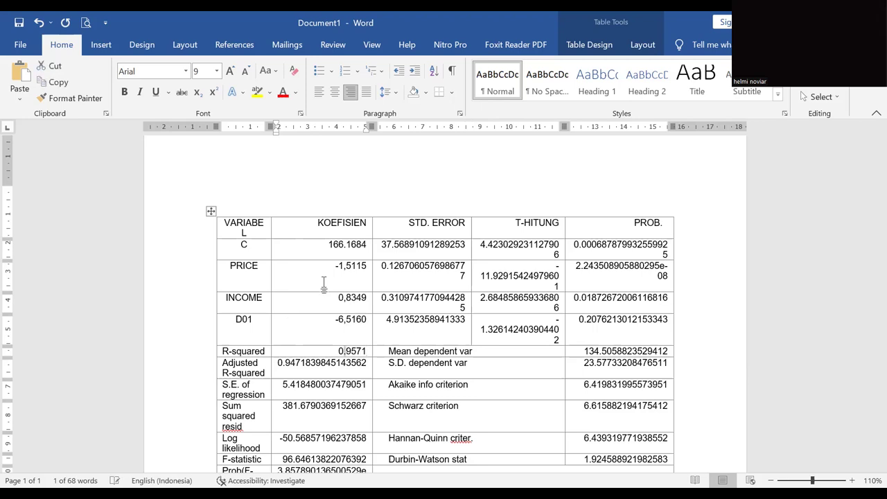
type(",")
key("Down")
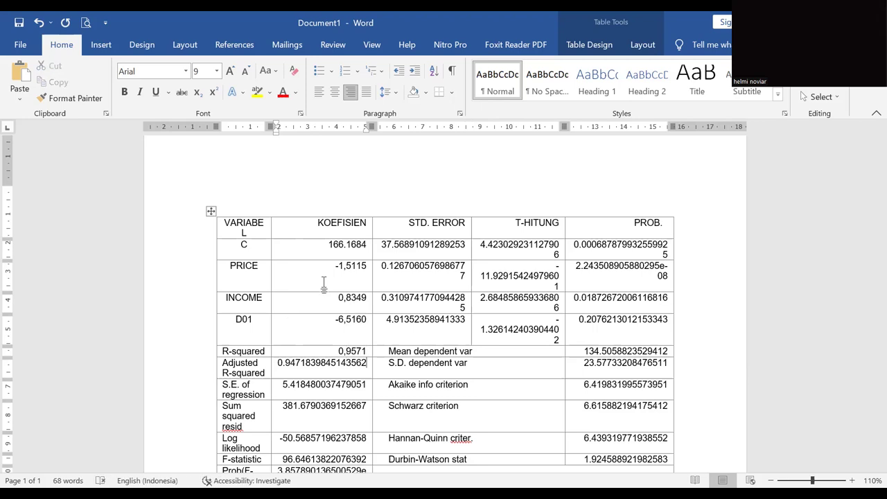
key("shift+Home")
key("shift+Right")
key("shift+Right")
key("shift+Right")
key("shift+Right")
key("shift+Right")
key("shift+Right")
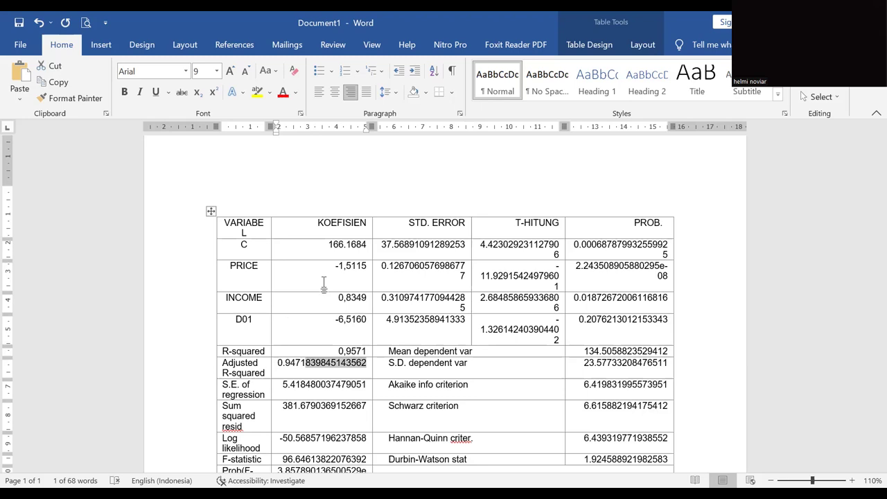
key("shift+Left")
key("BackSpace")
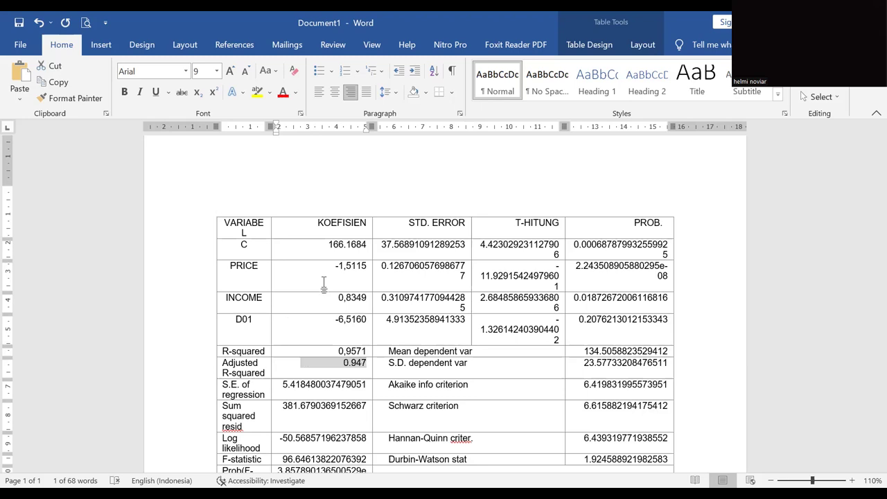
type("2")
key("Left")
key("Left")
key("Left")
key("Left")
key("shift+Left")
Round S.E. of regression to 5,4185 with a comma decimal separator.
key("Down")
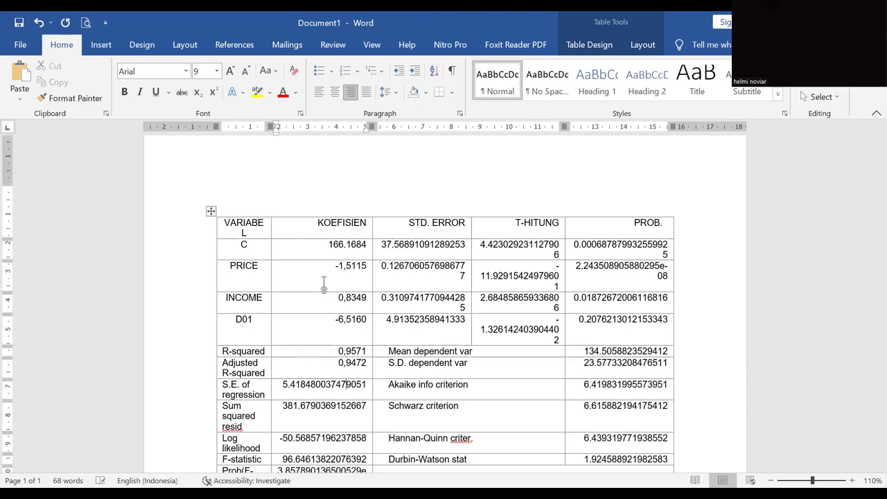
key("shift+Left")
type(",")
key("Right")
key("Right")
key("Right")
key("shift+Right")
key("shift+Right")
key("shift+Right")
key("shift+Right")
key("shift+Right")
key("shift+Right")
key("shift+Right")
key("shift+Right")
key("shift+Right")
key("shift+Right")
key("shift+Right")
key("shift+Right")
key("shift+Right")
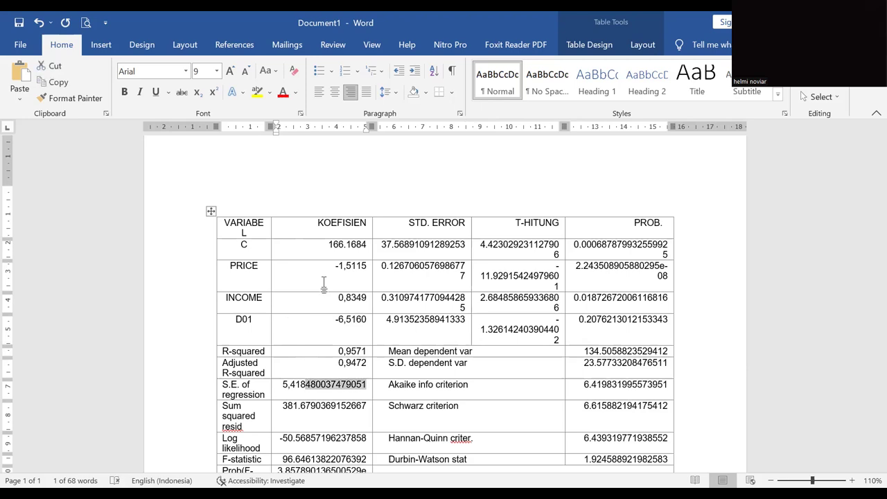
key("shift+Left")
type("5")
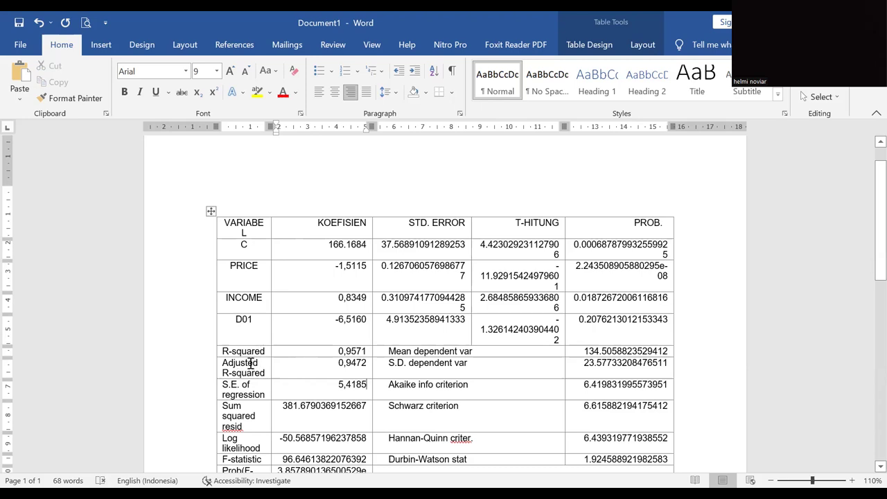
Trim Sum squared resid to 381,6790 with a comma decimal separator.
left_click_drag(251, 366, 268, 374)
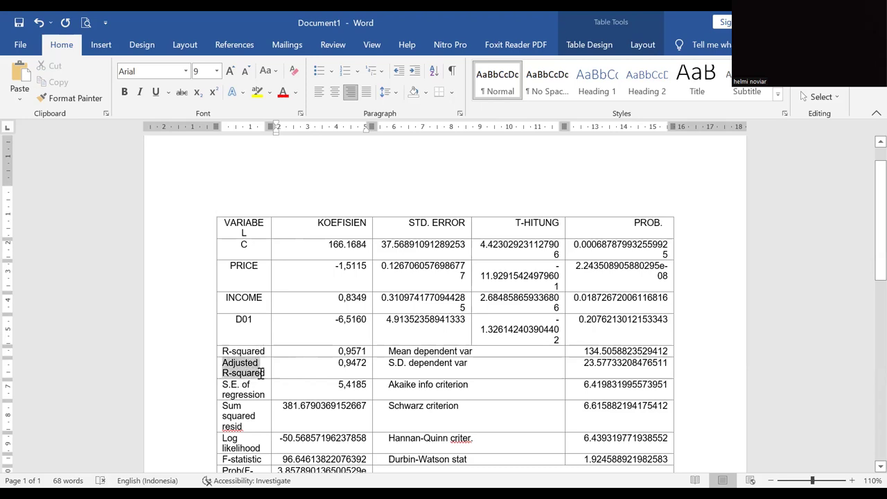
left_click(416, 385)
left_click(350, 420)
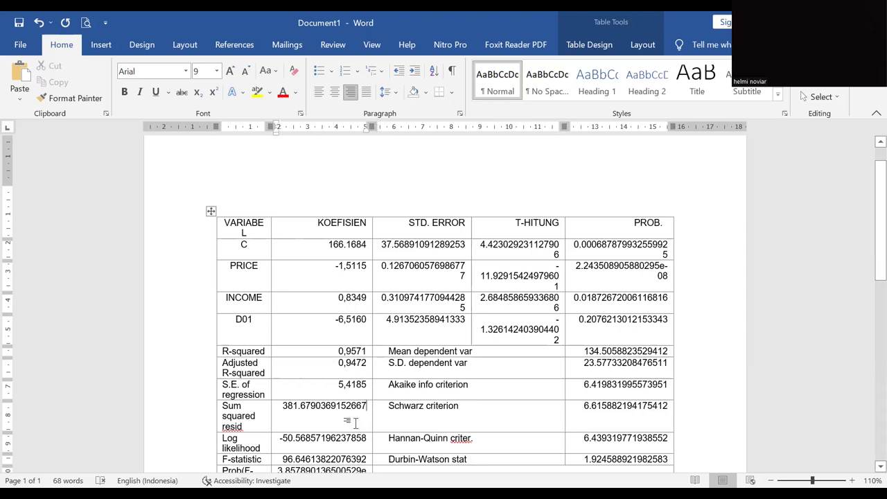
key("ctrl+shift+Left")
key("shift+Right")
key("shift+Right")
key("shift+Right")
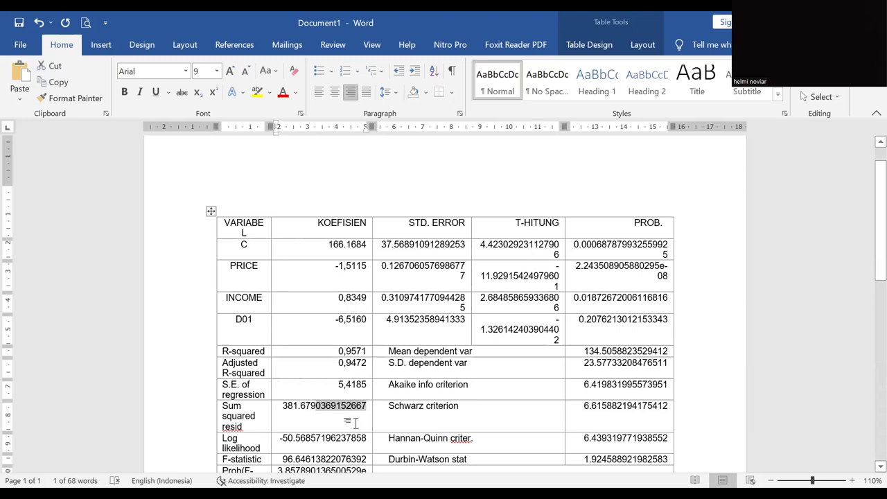
key("shift+Right")
key("shift+Left")
key("shift+Right")
key("Delete")
key("End")
key("Down")
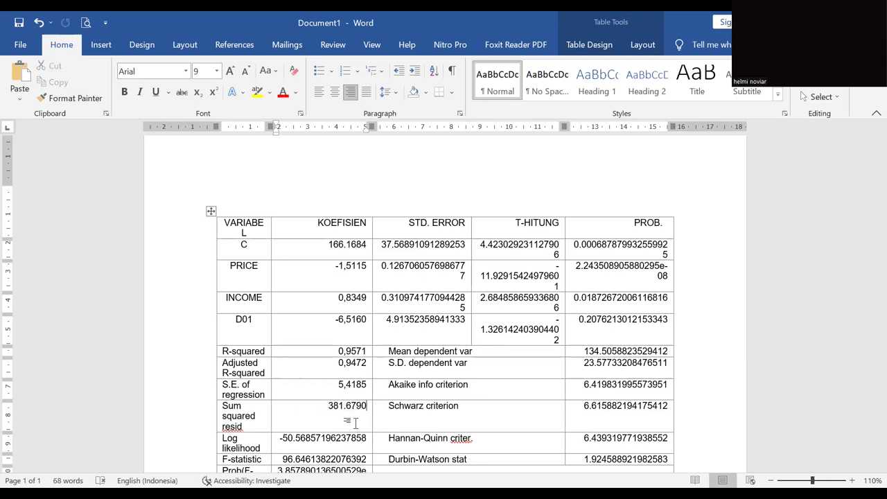
key("shift+Left")
type(",")
Round Log likelihood to -50,5686 and trim F-statistic to 96.6461.
key("Right")
key("Right")
key("Right")
key("Right")
key("shift+End")
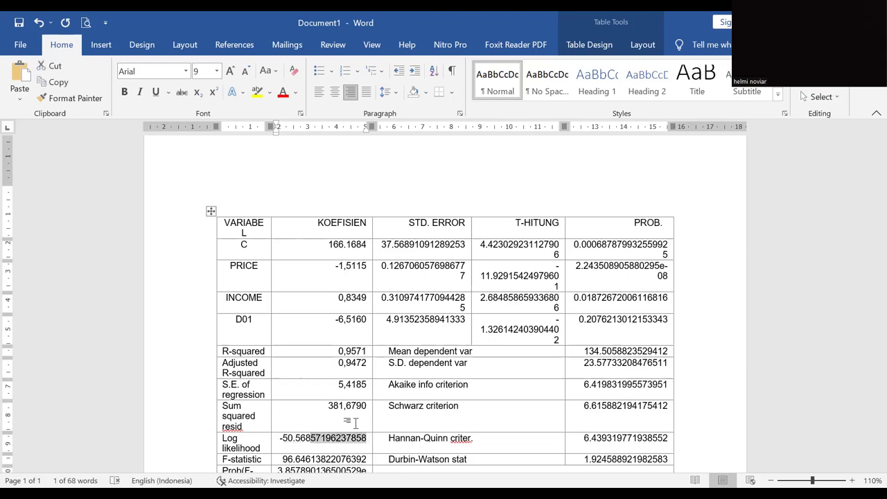
type("686")
key("Down")
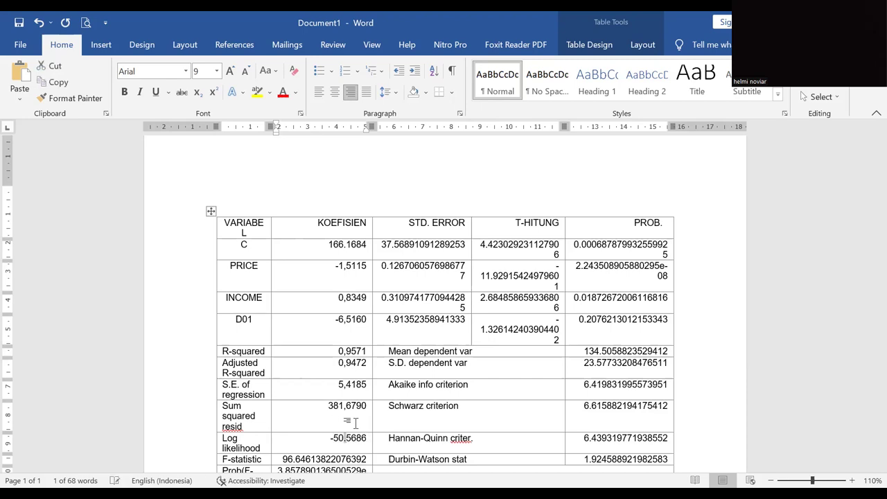
key("ctrl+shift+Left")
key("shift+Right")
key("shift+Right")
key("shift+Right")
key("shift+Right")
key("Delete")
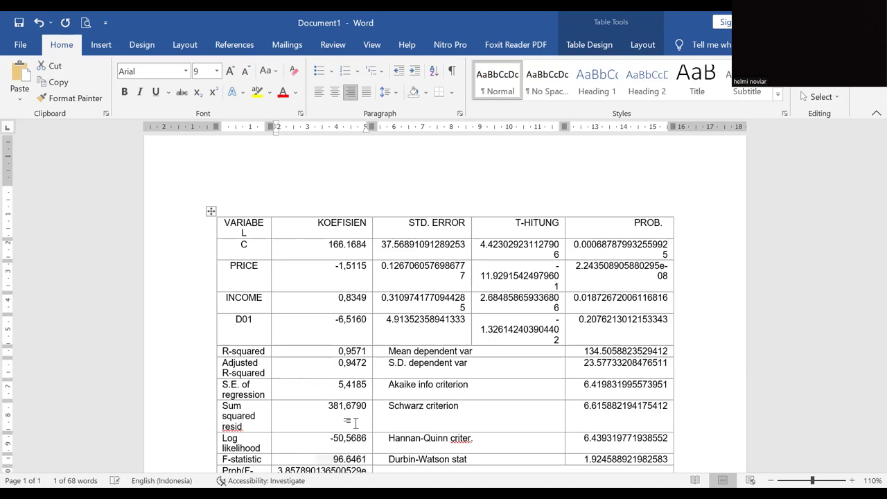
Select the Prob(F-statistic) digits beyond four decimals, keeping 3.8578.
key("Down")
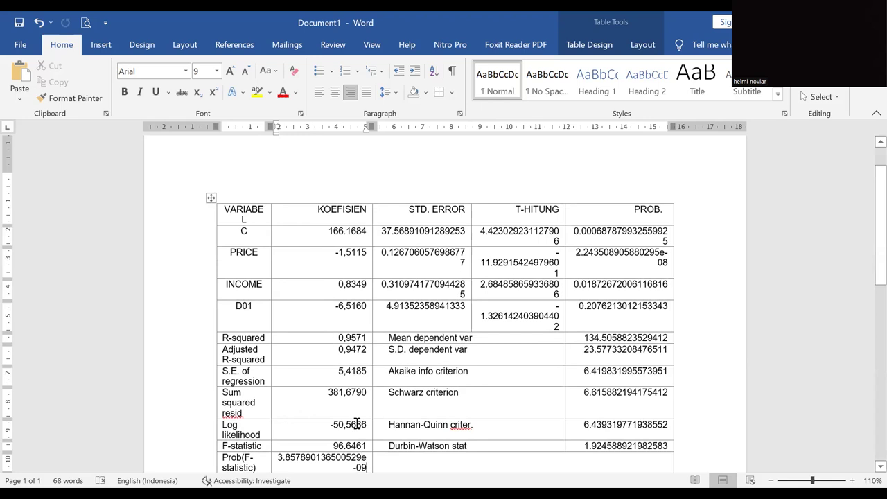
key("shift+Home")
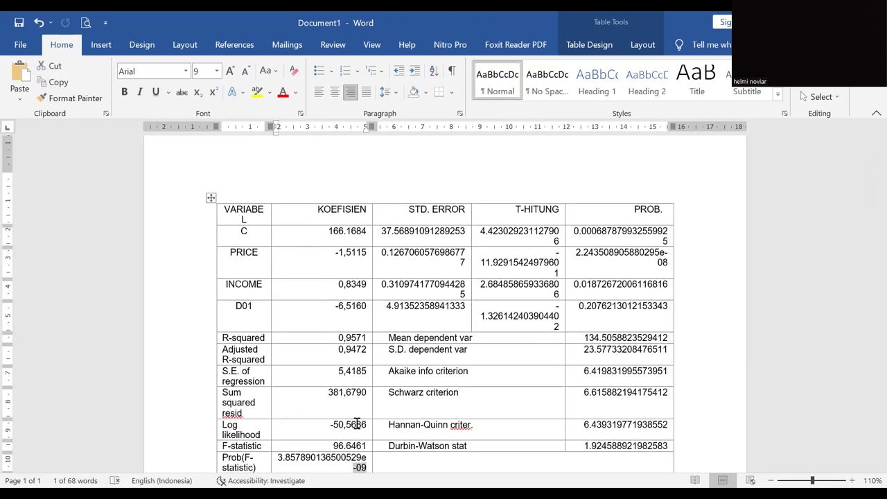
key("Right")
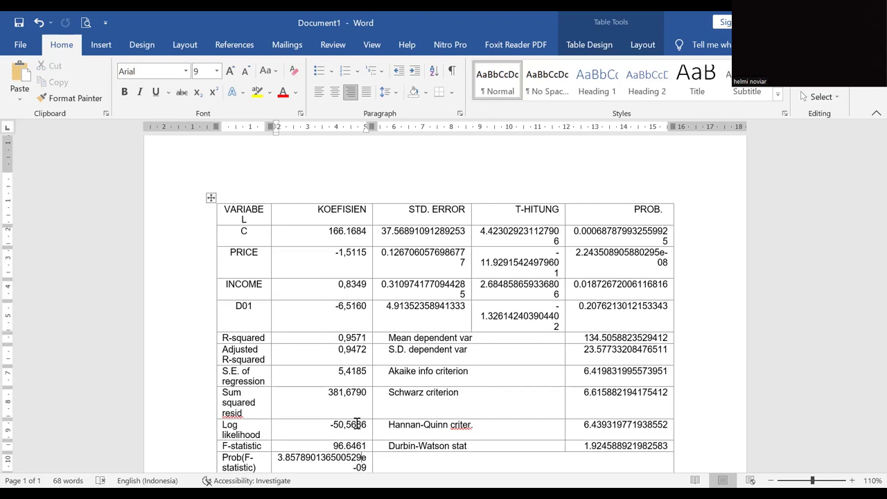
key("Down")
key("shift+ctrl+Left")
key("shift+ctrl+Left")
key("shift+ctrl+Left")
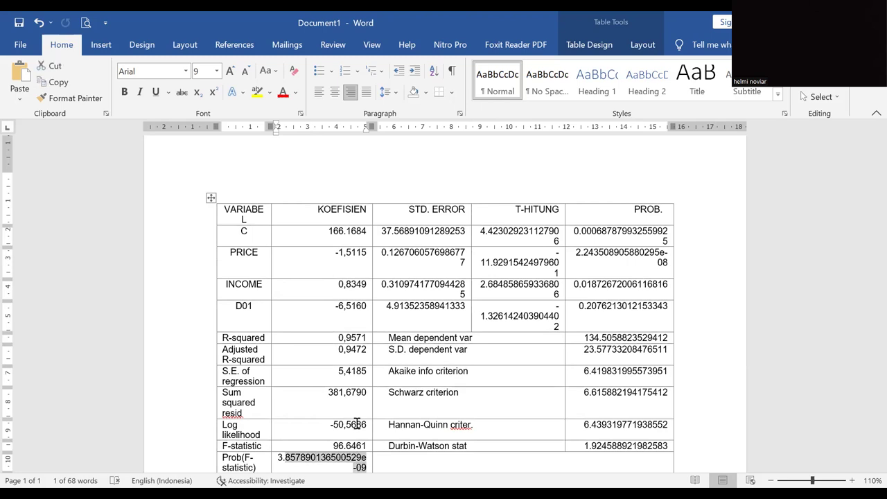
key("shift+ctrl+Right")
key("shift+ctrl+Left")
key("shift+ctrl+Left")
key("shift+Right")
key("shift+Right")
key("shift+Right")
key("shift+Right")
key("shift+Right")
key("shift+Right")
Trim the Prob(F-statistic) digits and round Durbin-Watson to 1,9246 with a decimal comma.
key("Delete")
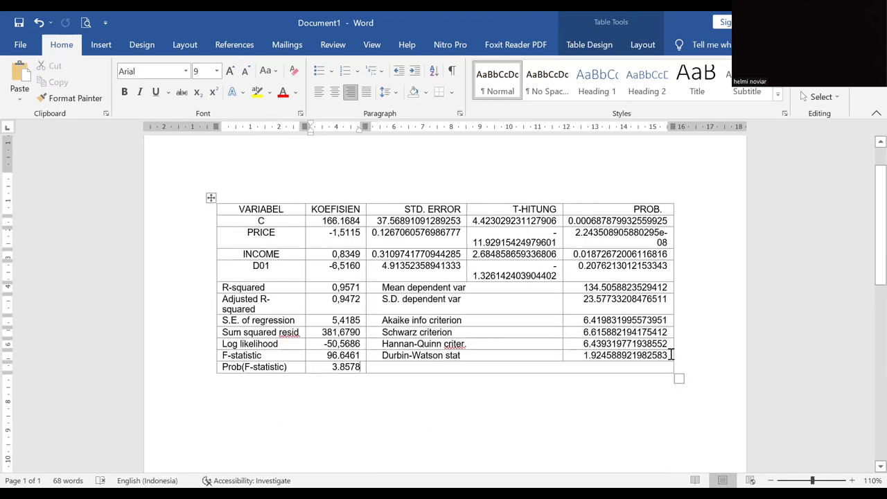
left_click(669, 355)
key("shift+ctrl+Left")
key("shift+Right")
key("shift+Right")
key("shift+Right")
key("shift+Right")
key("shift+Right")
key("shift+Right")
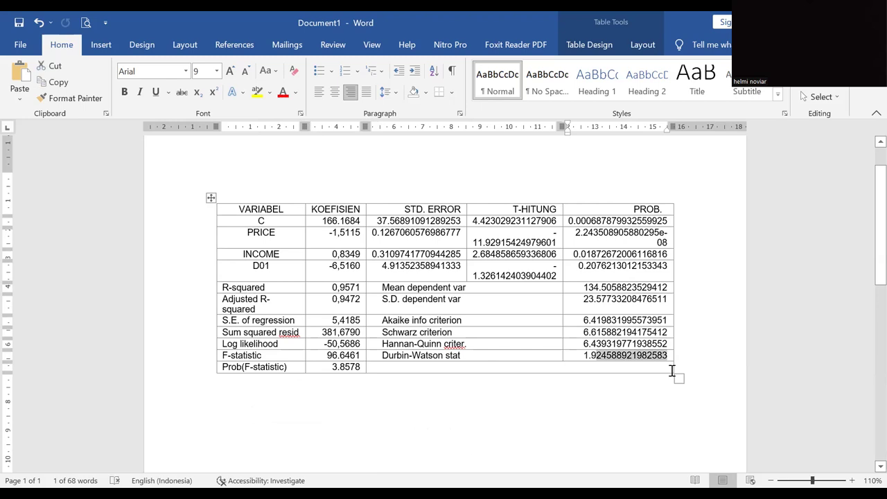
key("shift+Left")
type("6")
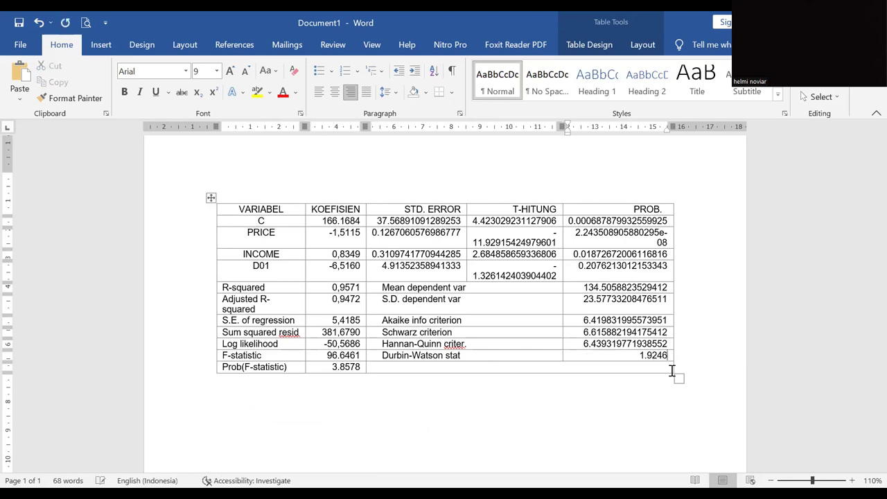
key("Left")
key("Left")
key("Left")
key("Left")
key("shift+Left")
type(",")
Shorten the Hannan-Quinn, Schwarz and Akaike criterion values to four decimals.
key("End")
key("ctrl+shift+Left")
key("shift+Right")
key("shift+Right")
key("shift+Right")
key("shift+Right")
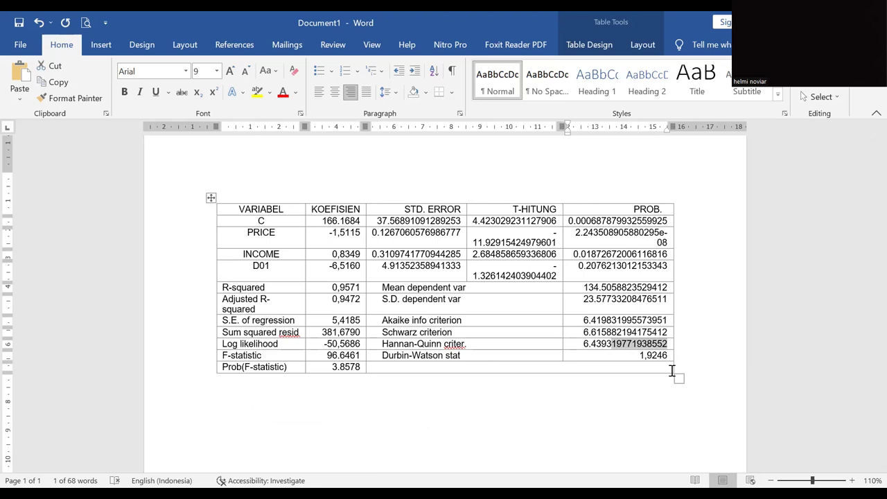
key("Delete")
key("Up")
key("End")
key("ctrl+shift+Left")
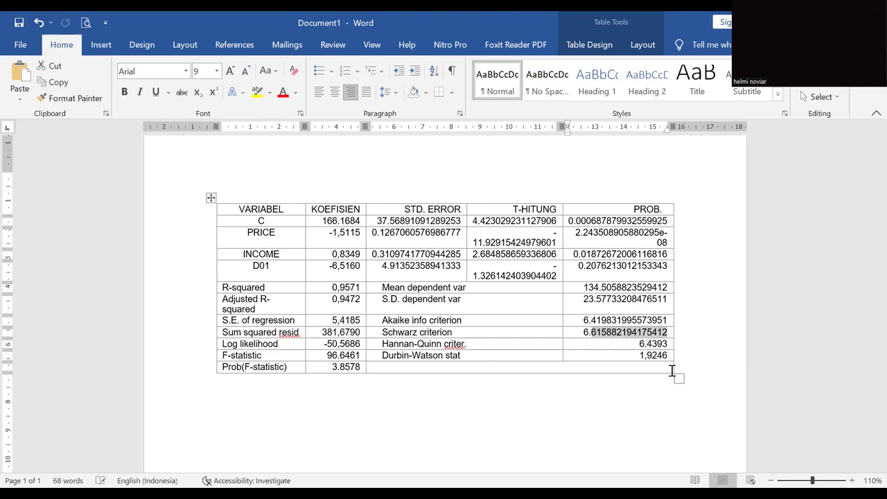
key("shift+Right")
key("shift+Right")
key("shift+Right")
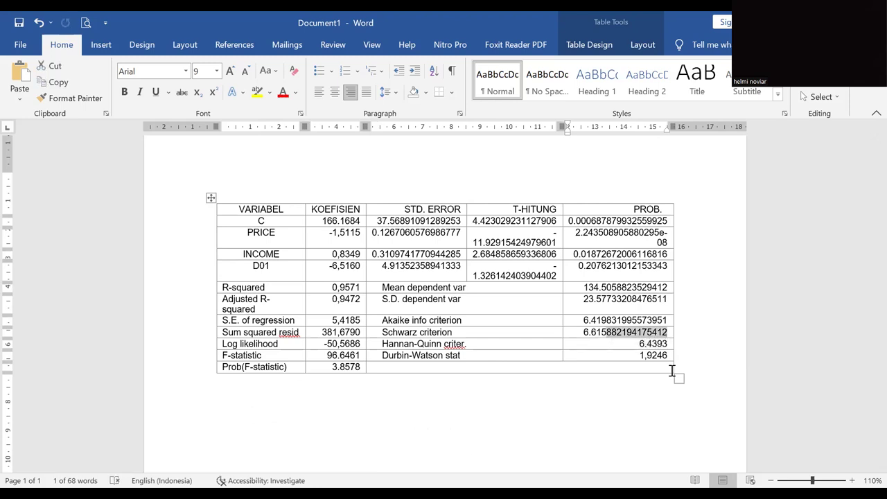
type("9")
key("ctrl+shift+Left")
key("shift+Right")
key("shift+Right")
key("shift+Right")
key("shift+Right")
key("shift+Right")
key("shift+Right")
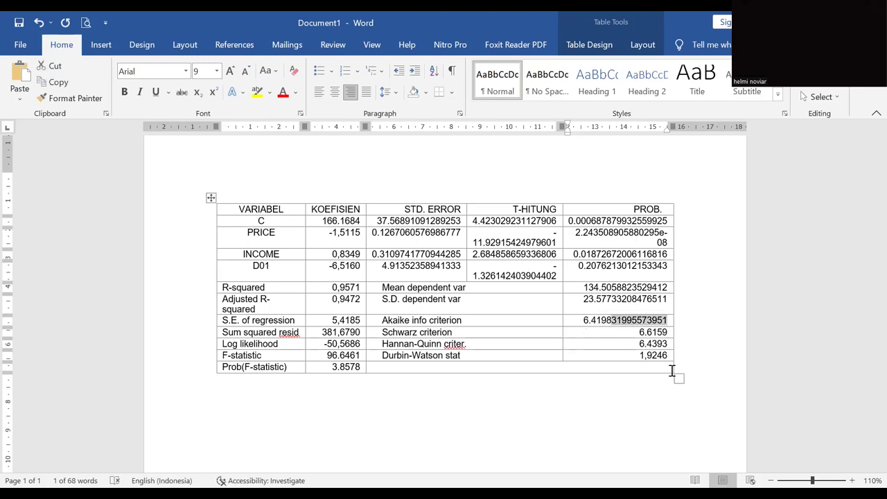
key("Delete")
Shorten the S.D. dependent var and Mean dependent var values to four decimals.
key("ctrl+shift+Left")
key("shift+Right")
key("shift+Right")
key("shift+Right")
key("shift+Right")
key("shift+Right")
key("shift+Right")
key("shift+Right")
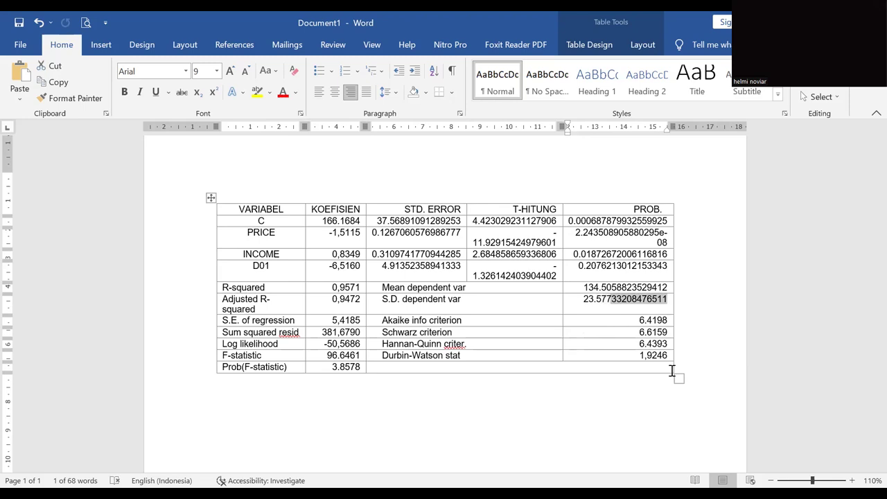
key("shift+Right")
key("Delete")
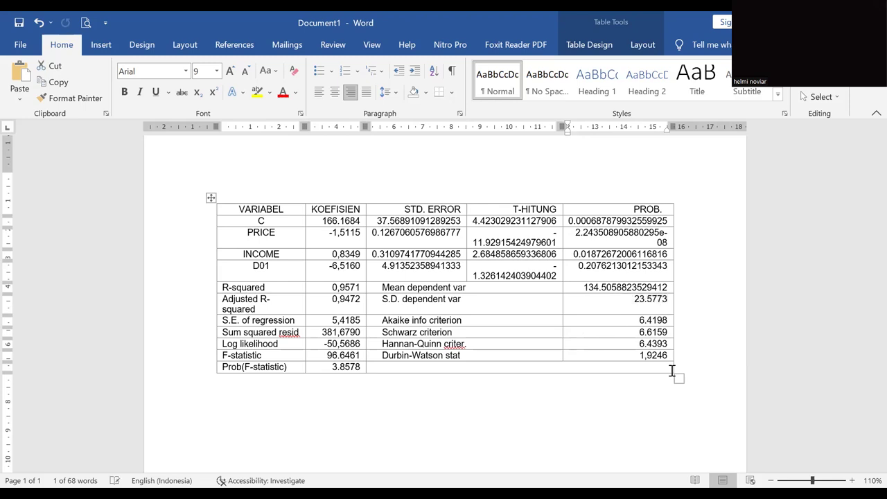
key("Up")
key("ctrl+shift+Left")
key("shift+Right")
key("shift+Right")
Round the D01 and INCOME PROB values to 0.2076 and 0.0187.
key("shift+Right")
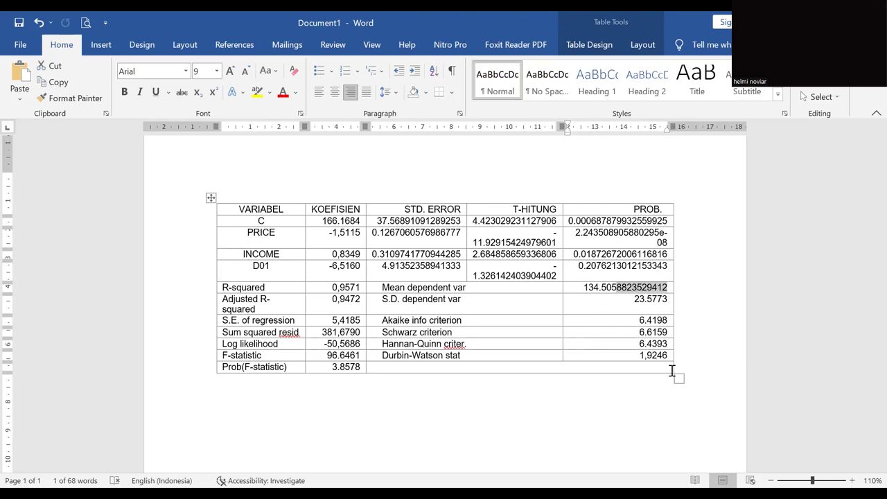
type("9")
key("Up")
key("ctrl+shift+Left")
key("shift+Right")
key("shift+Right")
key("shift+Right")
key("shift+Right")
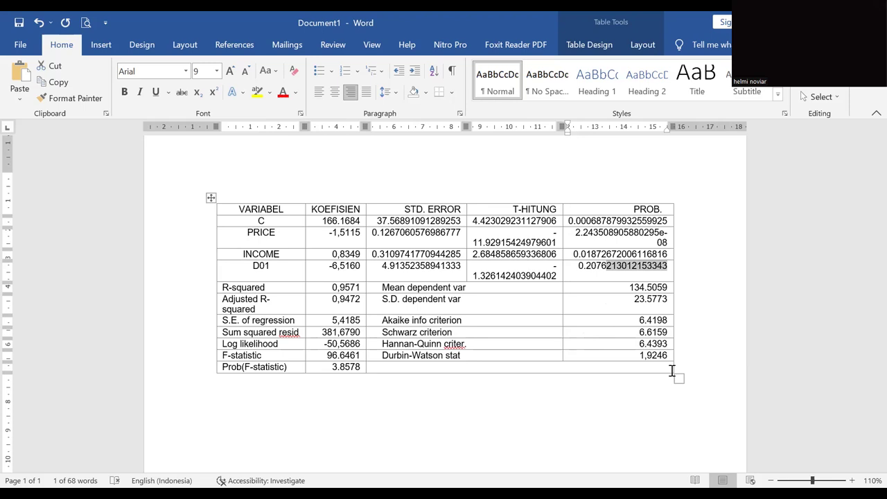
key("Delete")
key("Up")
key("ctrl+shift+Left")
key("shift+Right")
key("shift+Right")
key("shift+Right")
key("shift+Right")
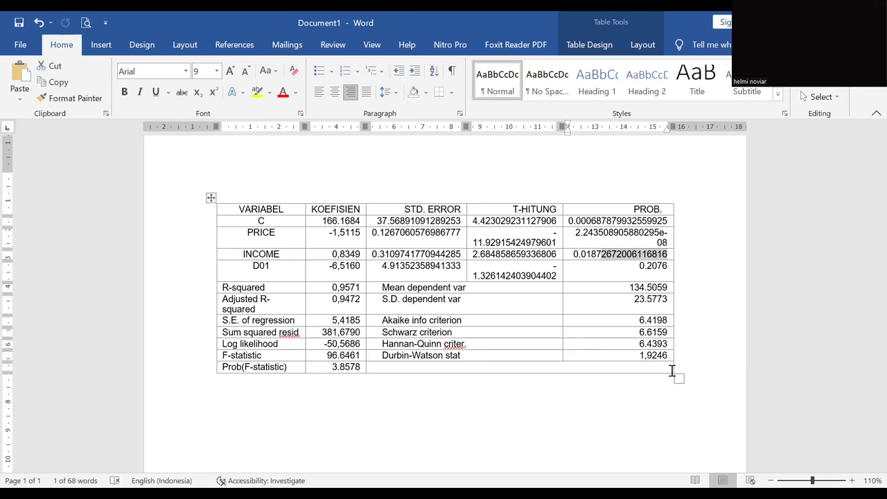
key("Delete")
Round the PRICE and C PROB values to 2.2435 and 0.0007.
key("Up")
key("ctrl+shift+Left")
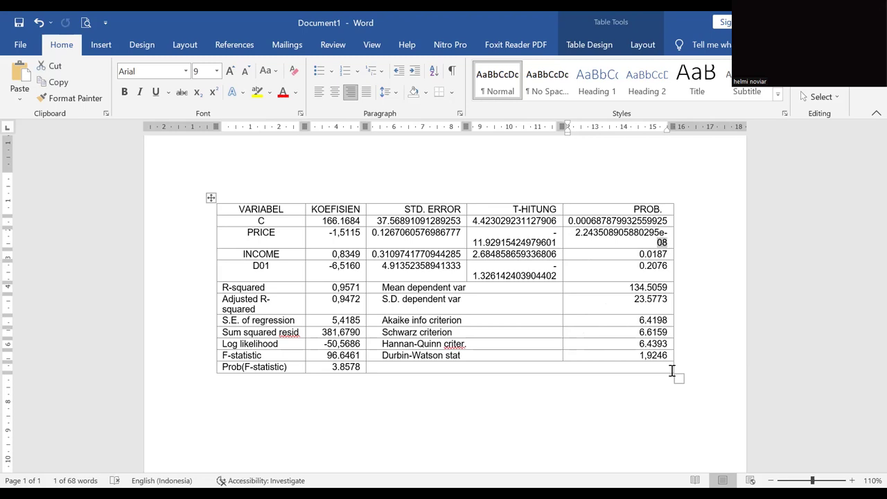
key("ctrl+shift+Left")
key("shift+Right")
key("shift+Right")
key("shift+Right")
key("shift+Right")
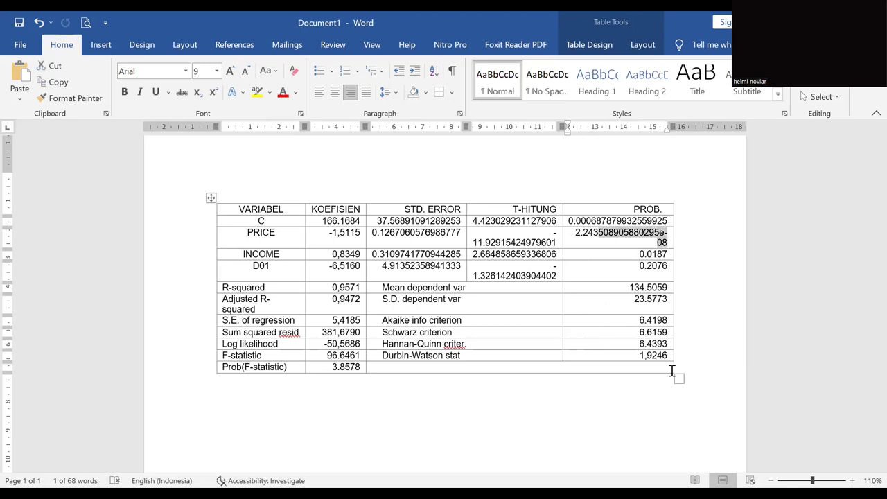
key("Delete")
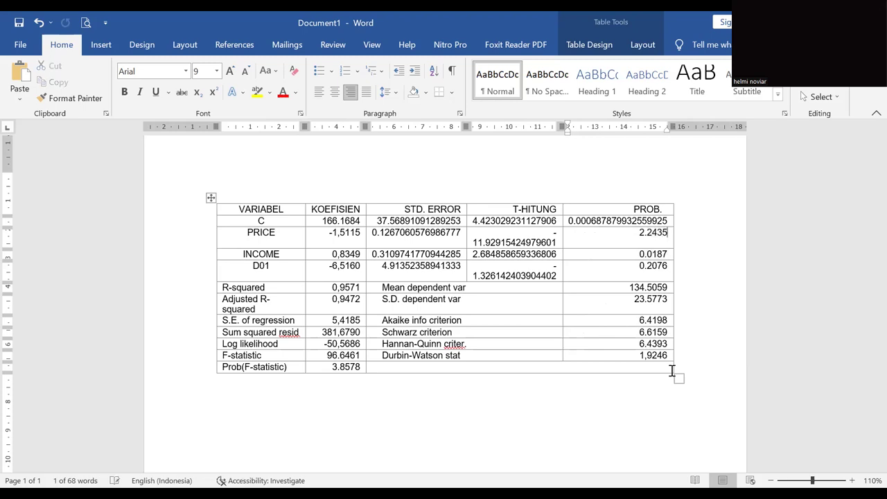
key("Up")
key("ctrl+shift+Left")
key("shift+Right")
key("shift+Right")
key("shift+Right")
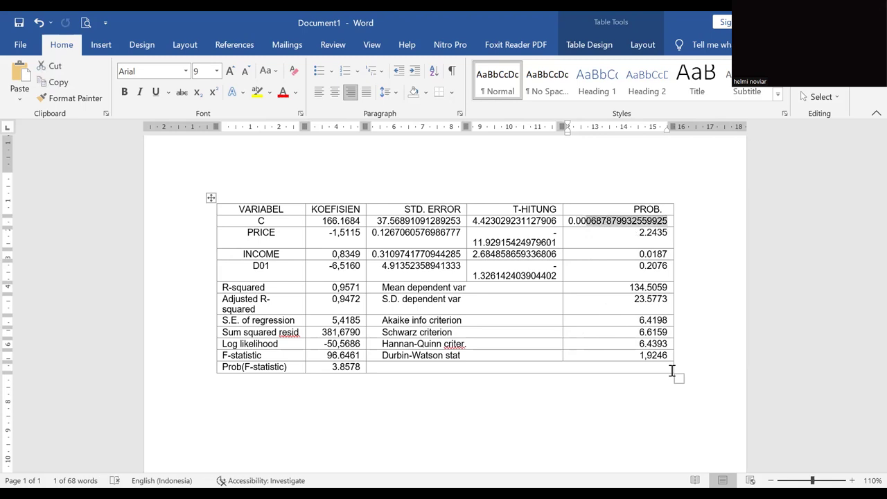
key("shift+Right")
key("shift+Left")
key("Delete")
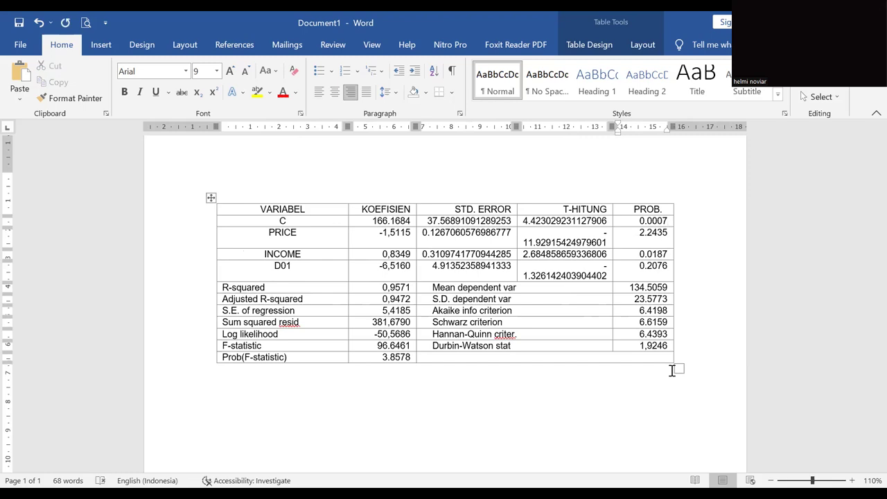
key("Up")
Change the T-HITUNG column header to T-Hitung.
left_click(608, 221)
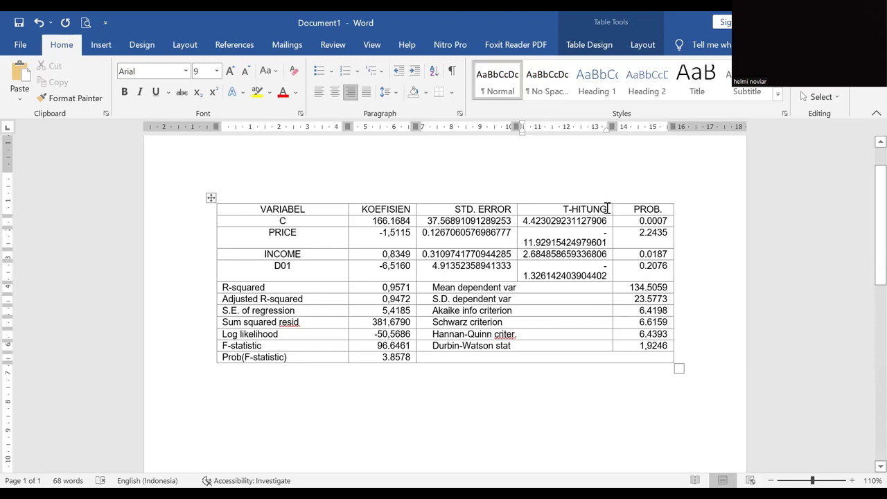
left_click_drag(607, 209, 587, 202)
left_click(580, 212)
double_click(580, 211)
type("Hitung")
Shorten the C t-value to 4,4230 and the PRICE t-value to -11.929.
left_click(552, 220)
key("shift+End")
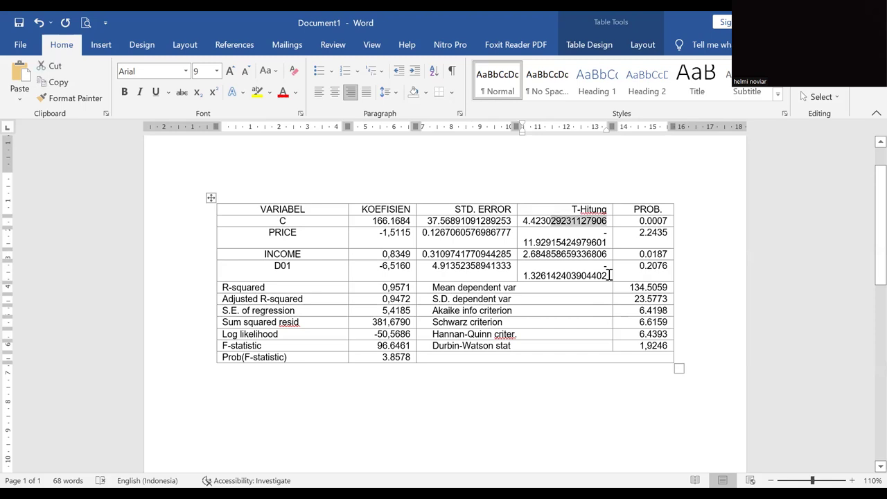
key("Delete")
key("Left")
key("Left")
key("Left")
key("Left")
key("Left")
key("shift+Right")
type(",")
key("Down")
key("End")
key("ctrl+shift+Left")
key("shift+Right")
key("shift+Right")
key("shift+Right")
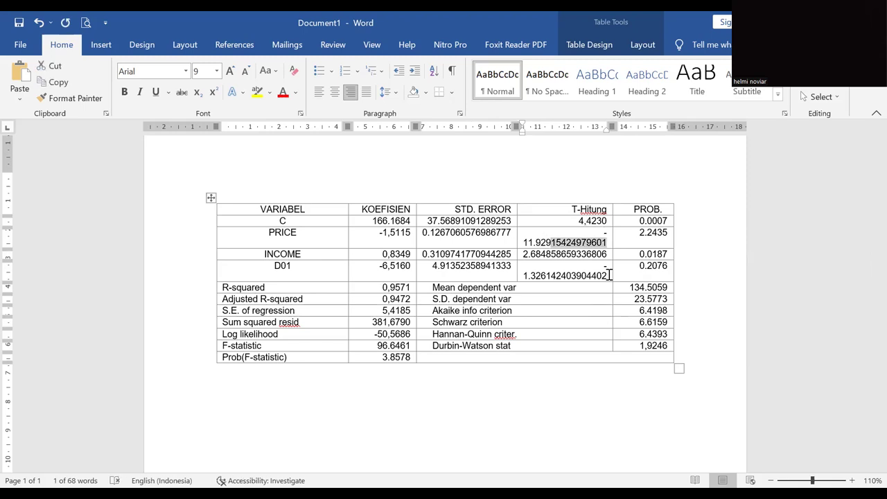
key("Delete")
Shorten the INCOME t-value to 2.6849 and the D01 t-value to -1.3261.
key("Down")
key("End")
key("ctrl+shift+Left")
key("shift+Right")
key("shift+Right")
key("shift+Right")
key("shift+Right")
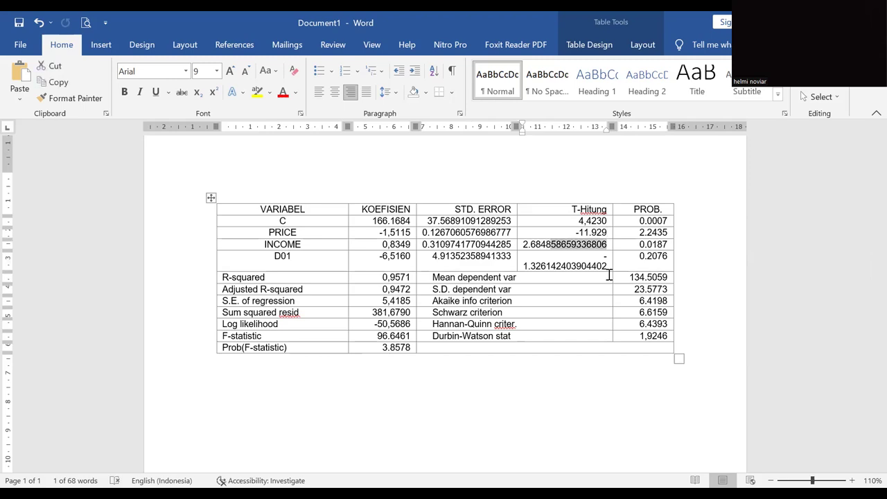
key("shift+Left")
type("9")
key("Down")
key("Down")
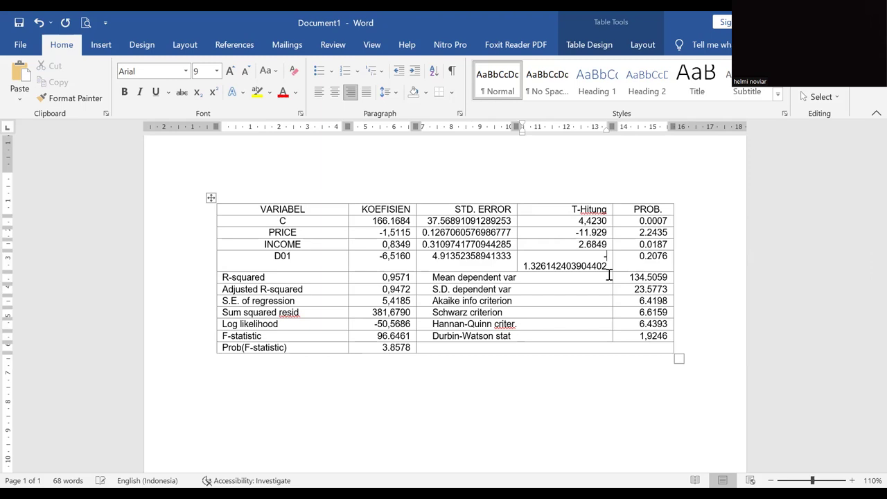
key("shift+Home")
key("shift+Right")
key("shift+Right")
key("shift+Right")
key("shift+Right")
key("shift+Right")
key("shift+Right")
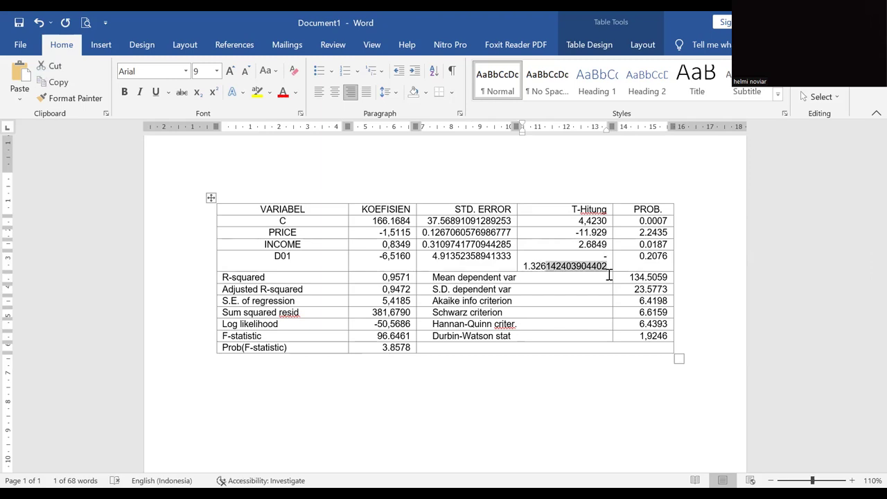
key("BackSpace")
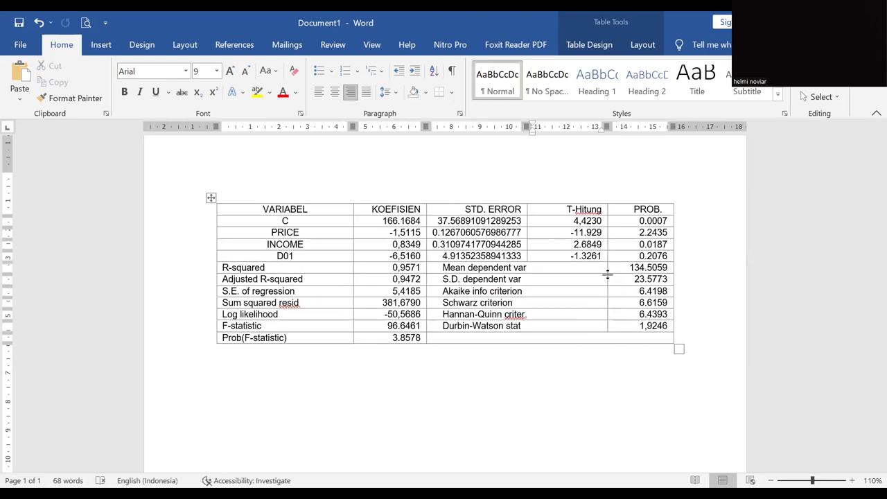
Round the C and PRICE standard errors to 37.5689 and 0.1267.
left_click(518, 220)
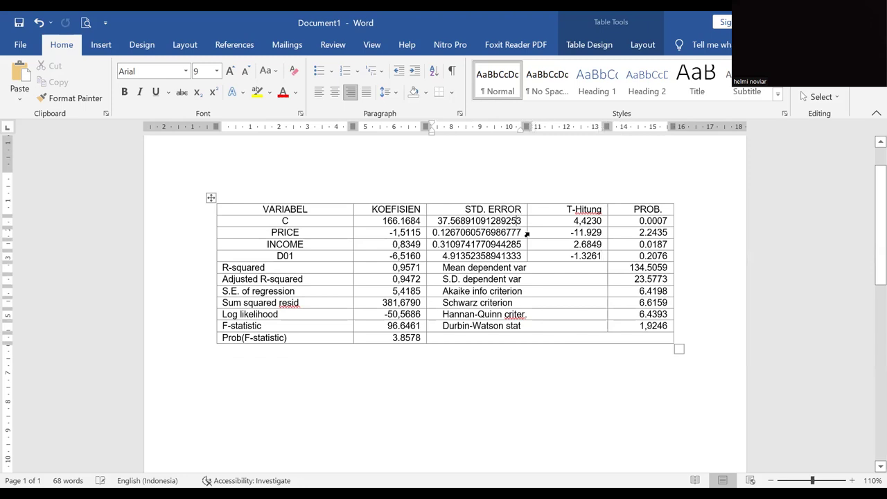
key("shift+Left")
key("shift+Left")
key("shift+Left")
key("shift+Left")
key("shift+Left")
key("shift+Left")
key("shift+Left")
key("shift+Left")
key("shift+Left")
key("shift+Left")
key("shift+Left")
key("shift+Left")
key("shift+Left")
key("shift+Left")
key("shift+Right")
key("shift+Right")
key("shift+Right")
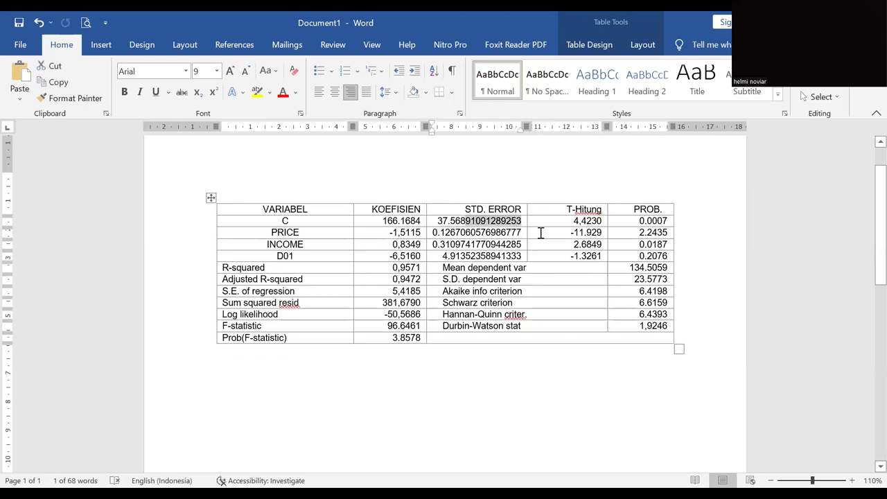
key("Delete")
key("Down")
key("shift+Home")
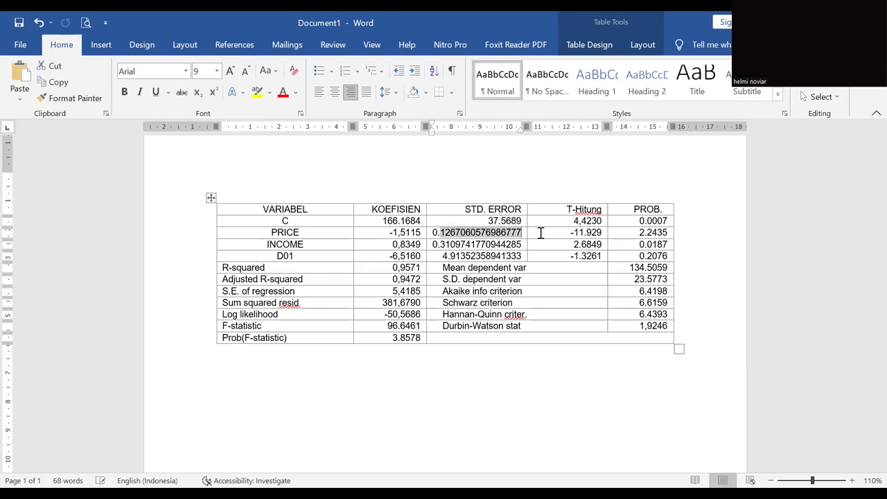
key("shift+Right")
key("shift+Right")
key("shift+Right")
key("shift+Right")
key("shift+Right")
key("shift+Right")
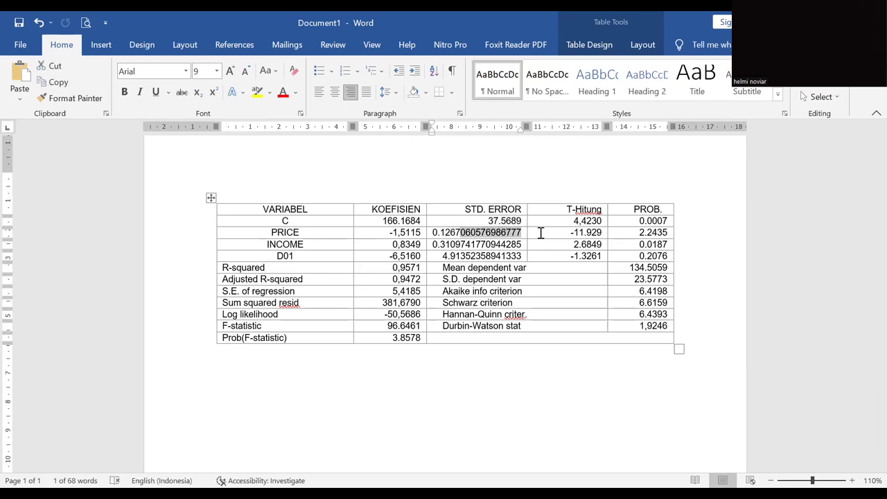
key("Delete")
Round the INCOME and D01 standard errors to 0.3110 and 4.9135.
key("Down")
key("shift+Home")
key("shift+Right")
key("shift+Right")
key("shift+Right")
key("shift+Right")
key("shift+Right")
key("shift+Right")
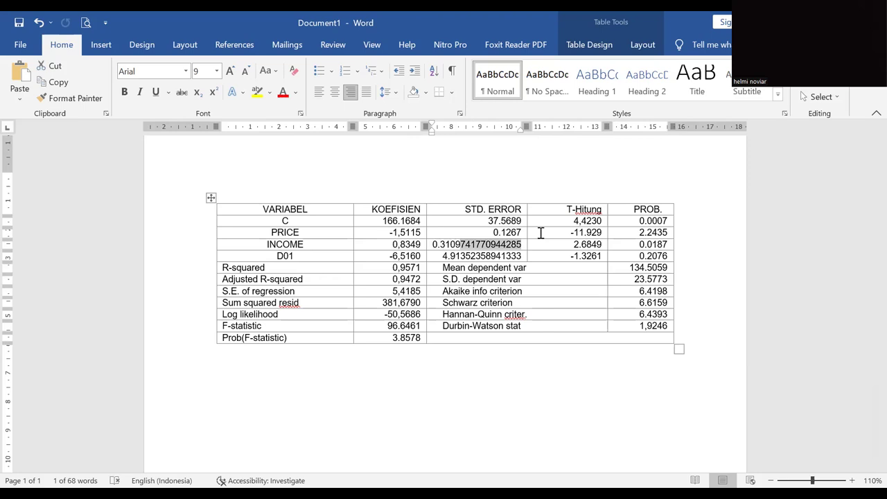
key("shift+Left")
key("shift+Left")
type("10")
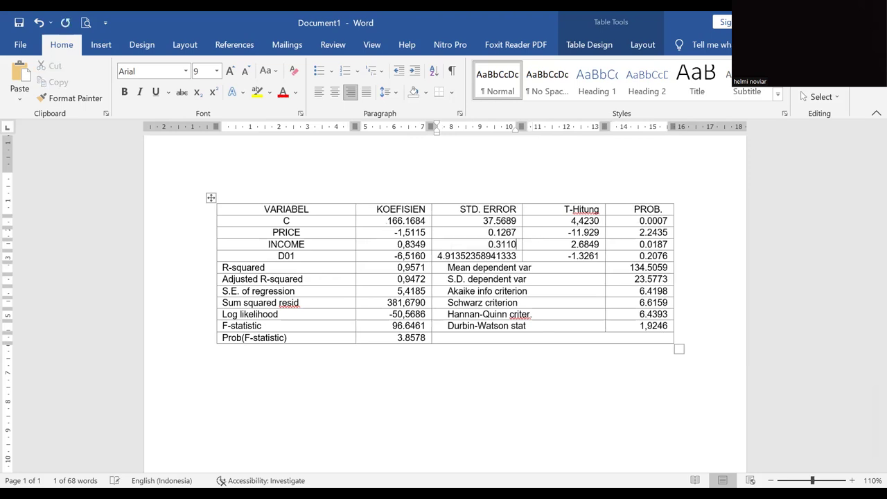
key("shift+Home")
key("shift+Right")
key("shift+Right")
key("shift+Right")
key("shift+Right")
key("shift+Right")
key("shift+Right")
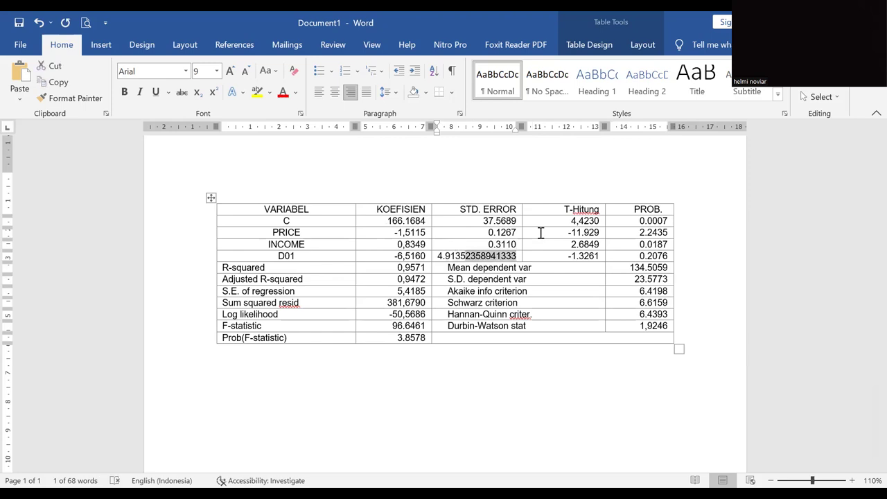
key("BackSpace")
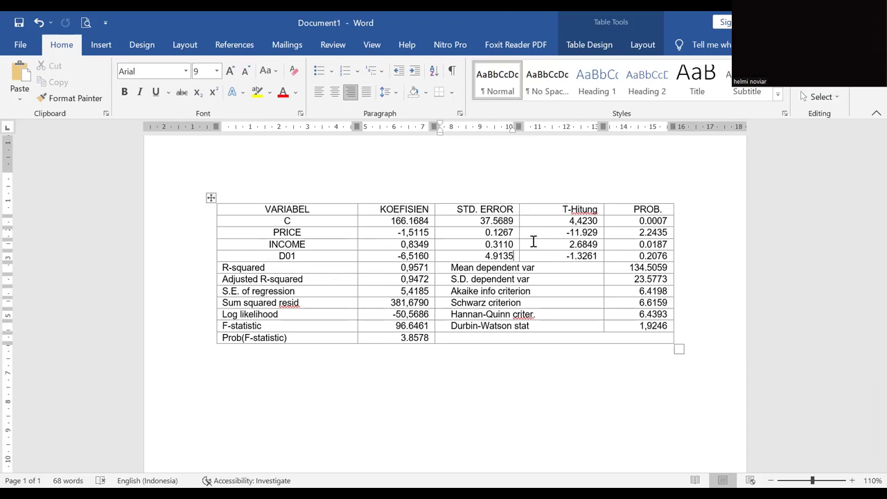
Change the F-statistic values to decimal commas: 96,6461 and 3,8578.
left_click(415, 325)
key("shift+Left")
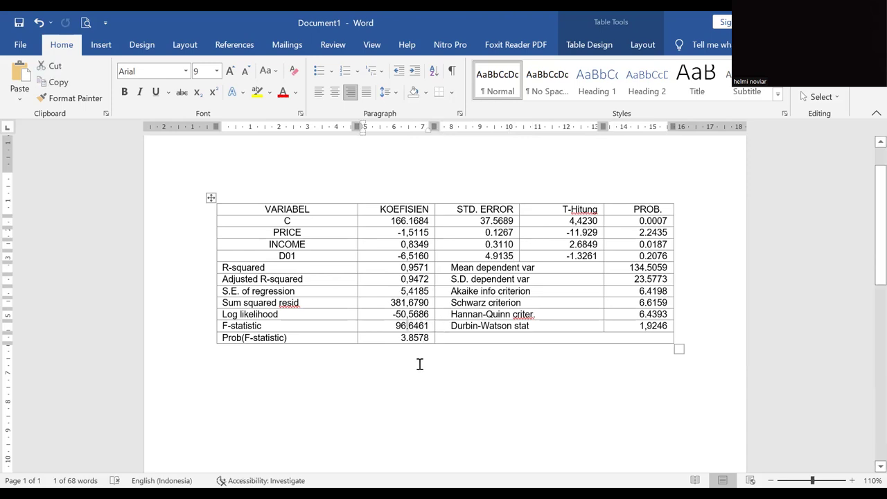
type(",")
key("Down")
key("shift+Left")
type(",")
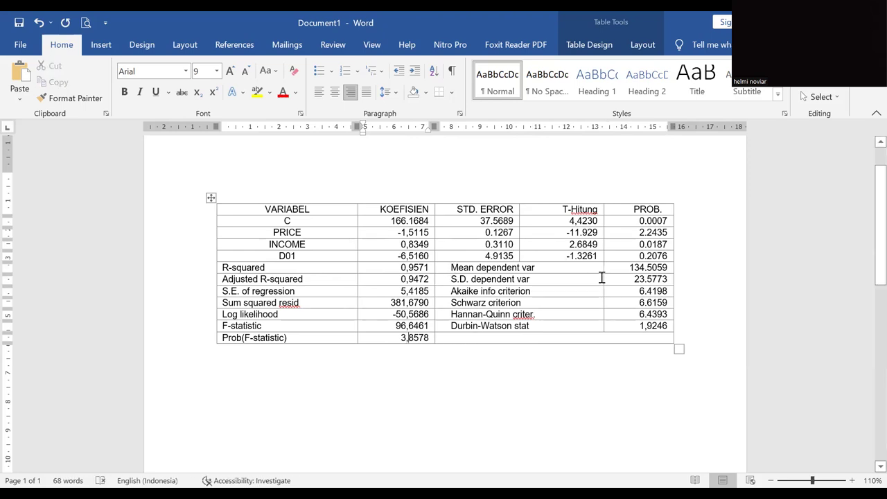
Use decimal commas in the PROB values: 0,0007, 2,2435, 0,0187 and 0,2076.
left_click(647, 221)
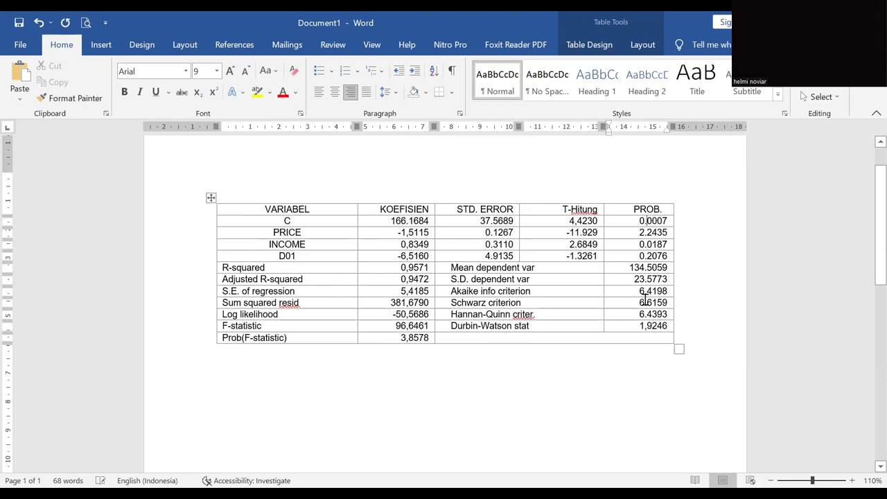
key("shift+Right")
type(",")
key("Down")
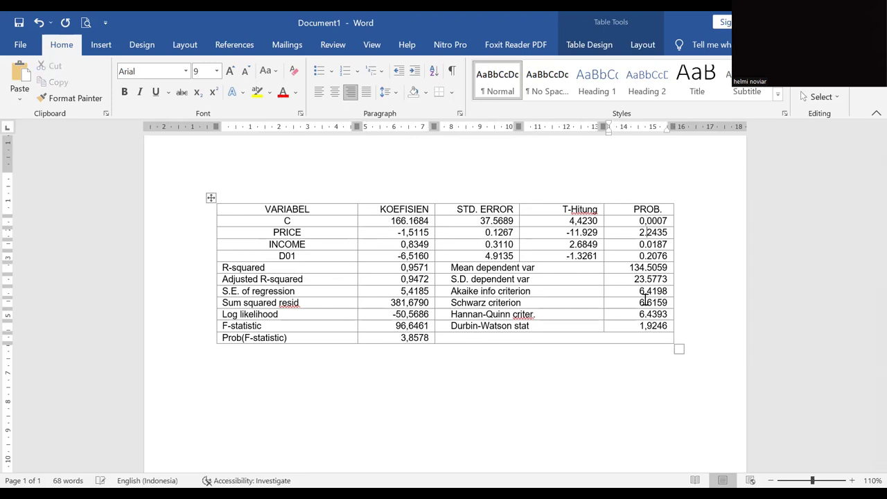
key("shift+Right")
type(",")
key("Down")
type(",")
key("Down")
key("shift+Right")
type(",")
Use decimal commas in the statistics 134,5059, 23,5773 and 6,4198.
key("Down")
key("shift+Right")
type(",")
key("Down")
key("shift+Right")
type(",")
key("Down")
key("shift+Right")
type(",")
key("Down")
Use decimal commas in the statistics 6,6159, 6,4393 and 1,9246.
key("shift+Right")
type(",")
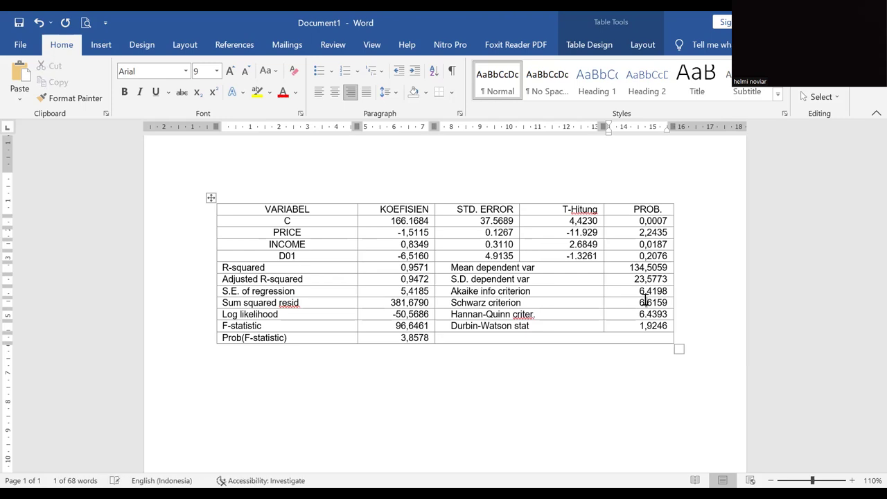
key("shift+Right")
type(",")
key("Down")
key("shift+Right")
type(",")
left_click(424, 375)
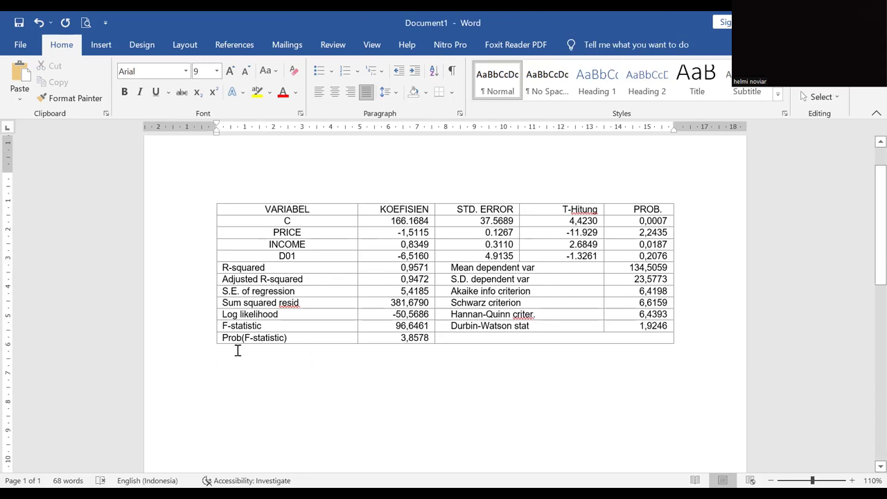
Add a left-aligned source line 'Sumber: Data Theil, 1971.' below the table.
key("ctrl+l")
type("Sumber")
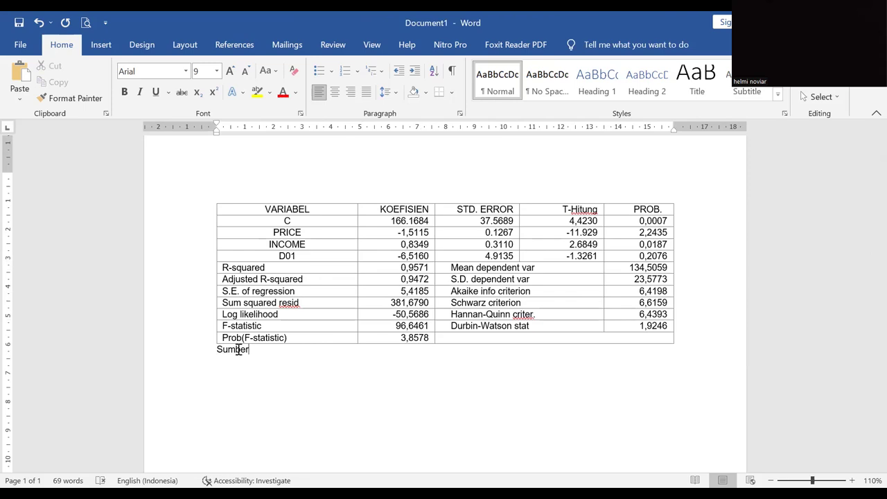
type(": Theil, 1971")
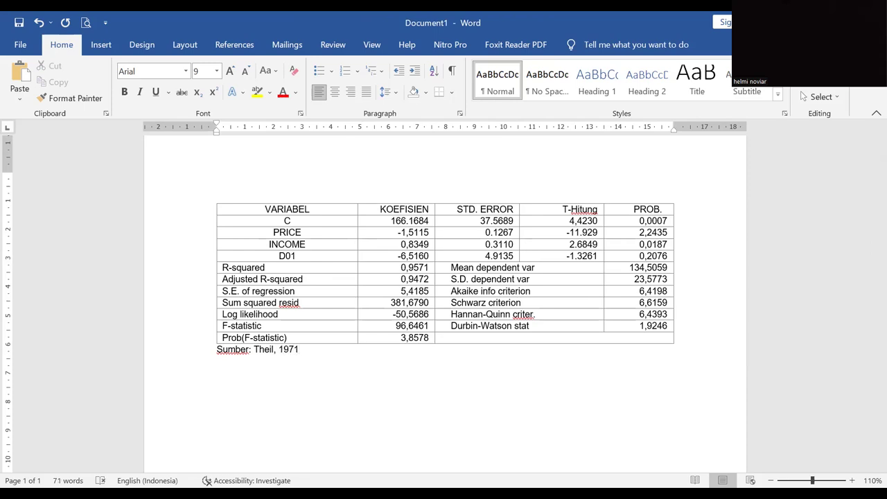
key("BackSpace")
key("Left")
key("Left")
key("Left")
key("Left")
key("Left")
key("Left")
type("Data ")
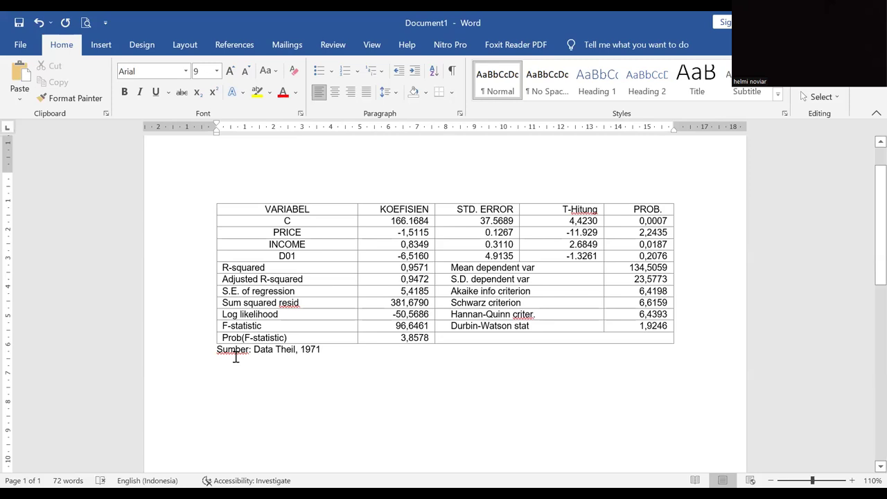
type(".")
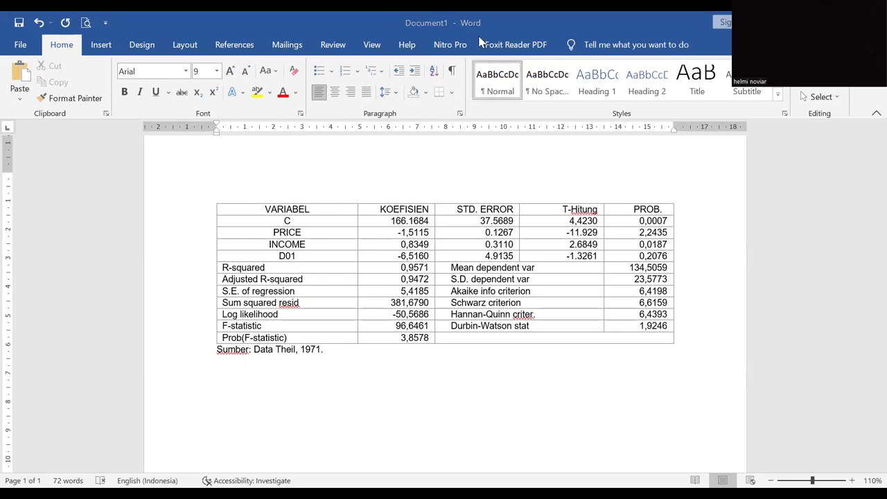
key("alt+Tab")
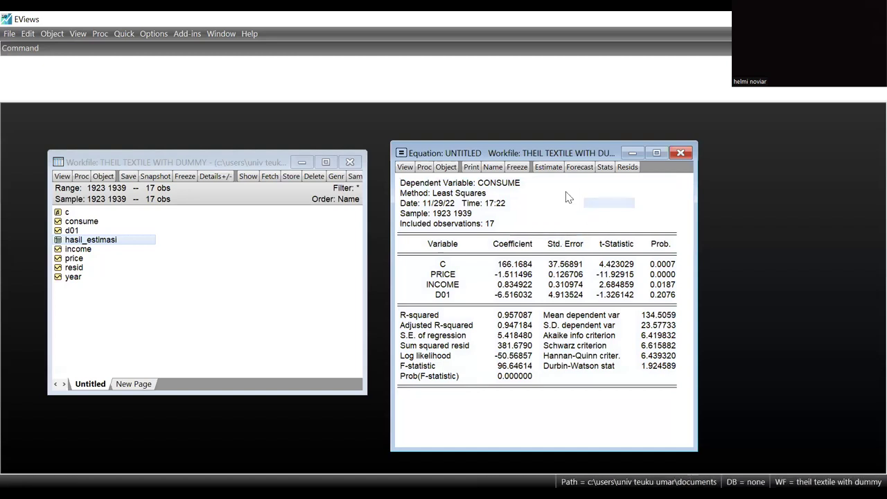
Show the equation's Representations view and take its Substituted Coefficients CONSUME equation back to Word.
left_click(409, 170)
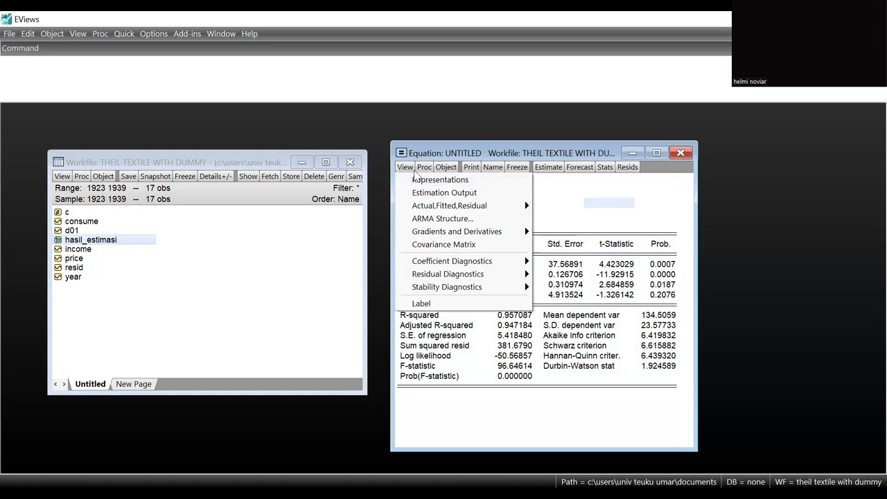
left_click(567, 206)
left_click(405, 167)
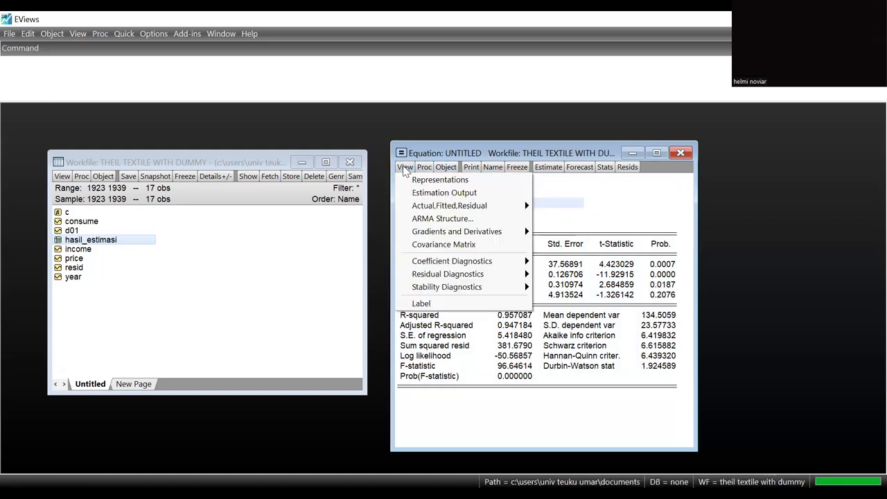
left_click(419, 181)
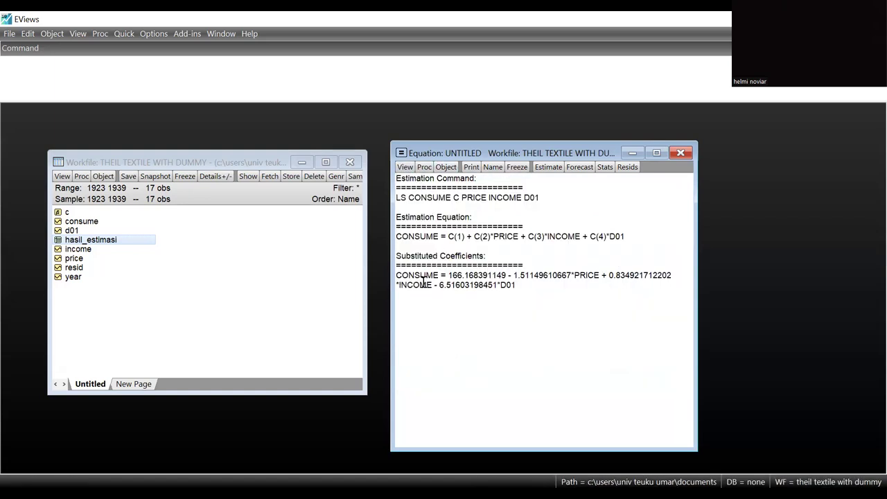
left_click_drag(397, 275, 517, 290)
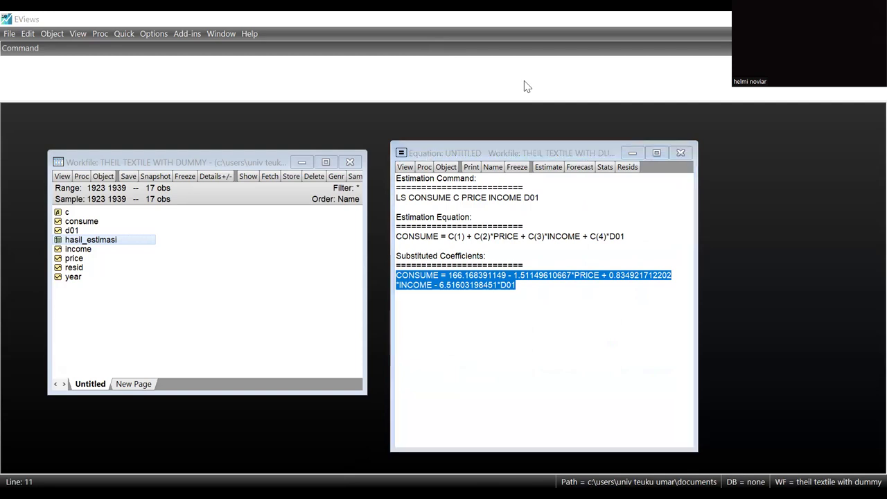
key("alt+Tab")
scroll(416, 390, "down", 3)
Paste the model equation on the empty line below the Sumber source note.
left_click(416, 390)
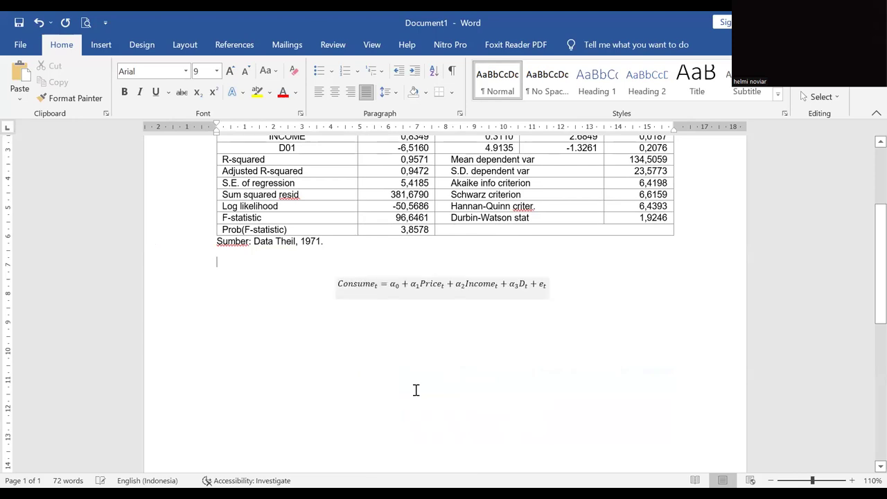
key("ctrl+v")
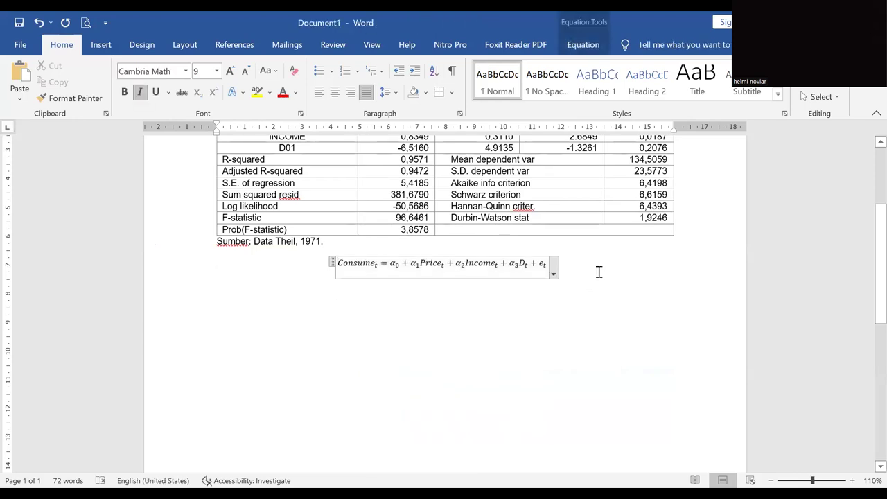
left_click(602, 276)
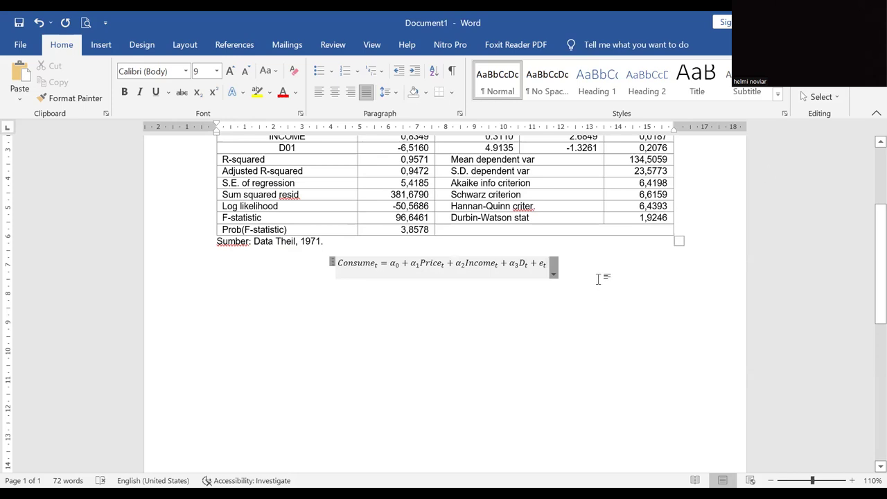
Add a new line under the model equation and paste the copied estimated CONSUME equation there.
left_click(453, 337)
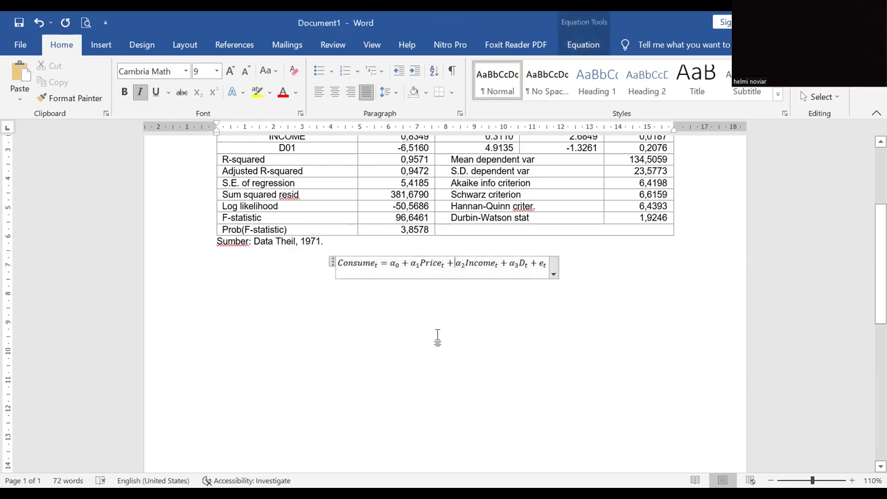
left_click(571, 269)
key("Return")
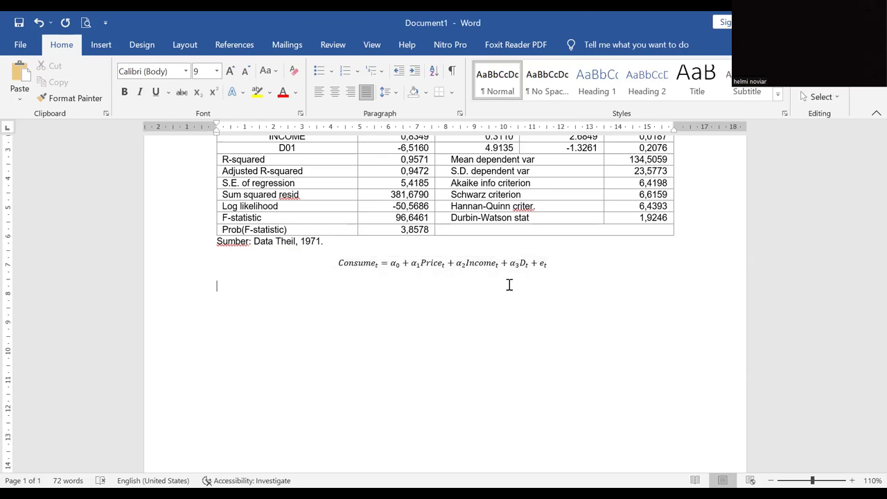
right_click(232, 290)
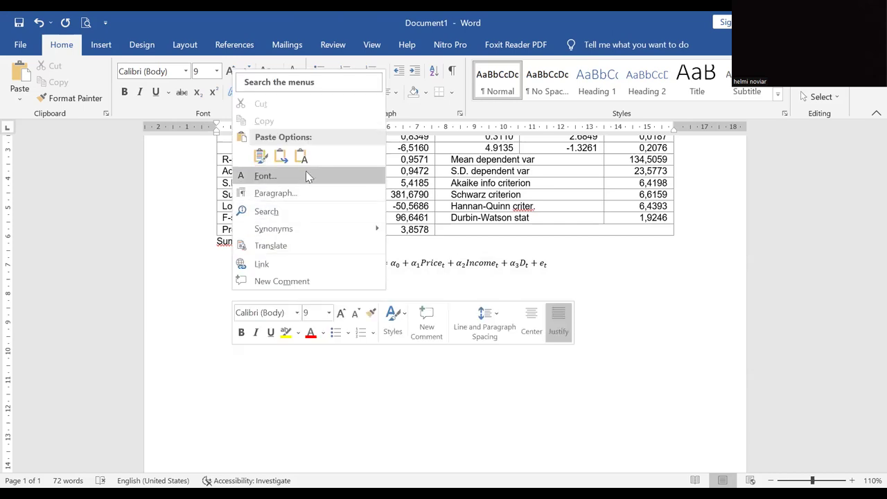
left_click(298, 153)
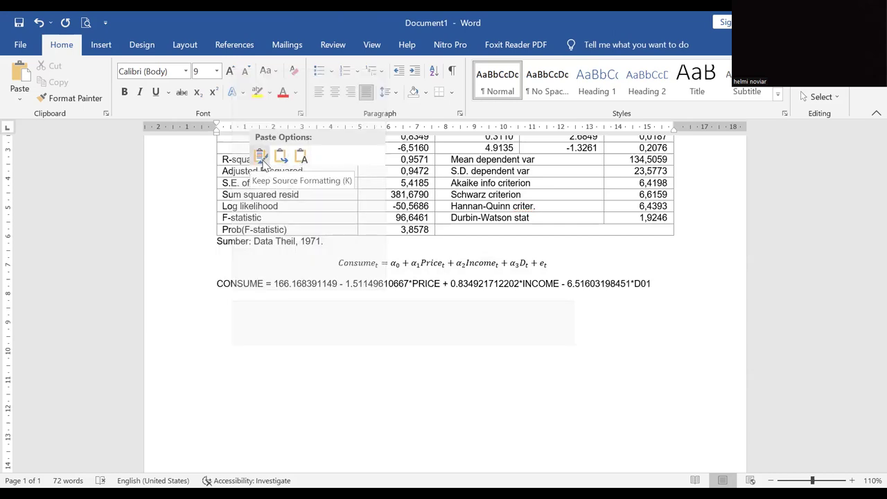
Keep the source formatting for the pasted CONSUME equation below the model equation.
left_click(262, 158)
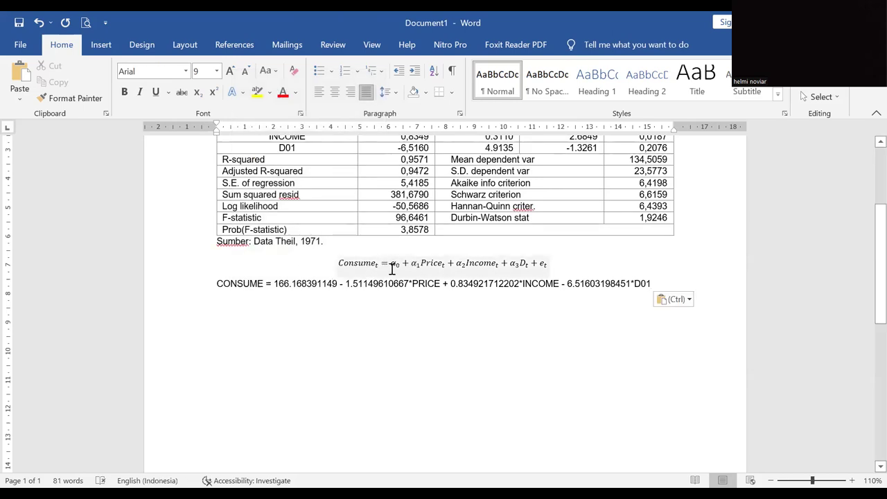
left_click(337, 284)
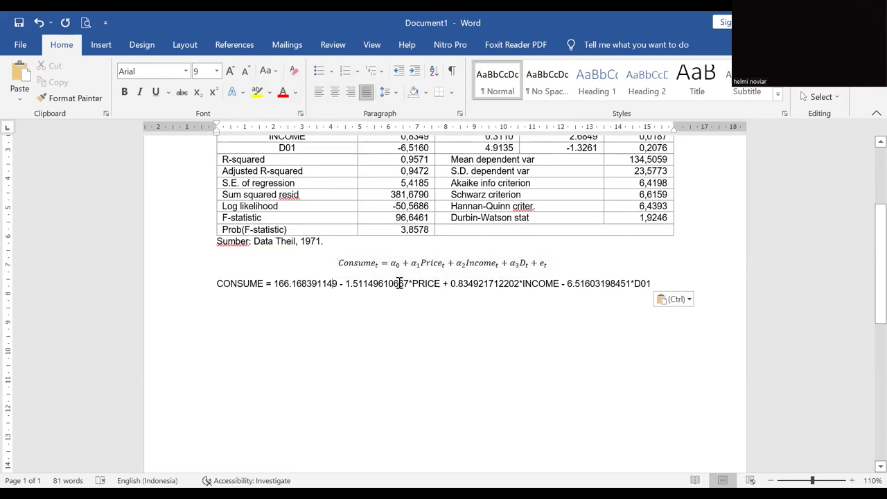
left_click(400, 265)
left_click(298, 283)
Round the constant to 166,1684 and change the first two coefficients' decimal points to commas.
left_click(337, 284)
key("ctrl+shift+Left")
key("shift+Right")
key("shift+Right")
key("shift+Right")
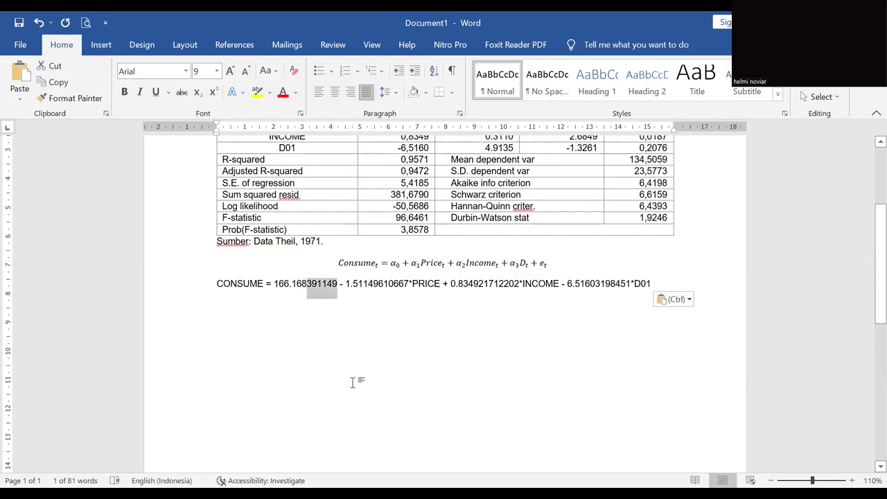
type("4")
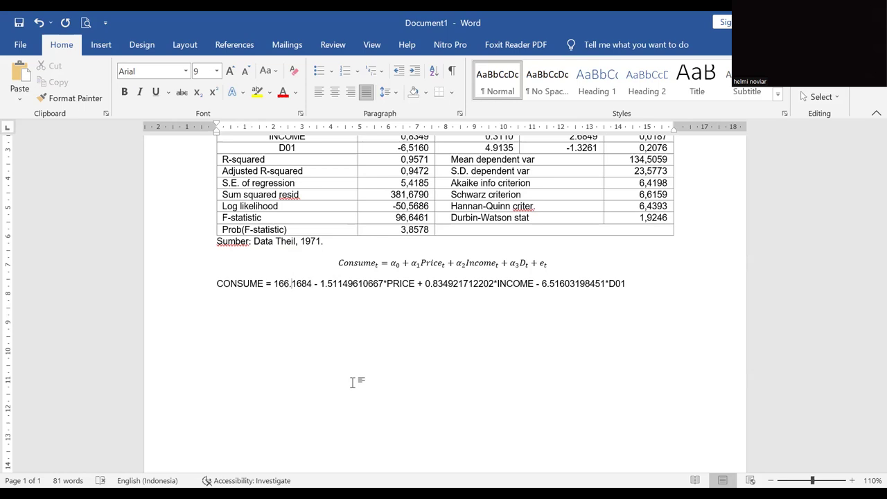
key("BackSpace")
type(",")
key("ctrl+Right")
key("ctrl+Right")
key("Delete")
type(",")
Round the PRICE coefficient to 1,5115 and INCOME's to 0.8349, removing the asterisks.
key("ctrl+Right")
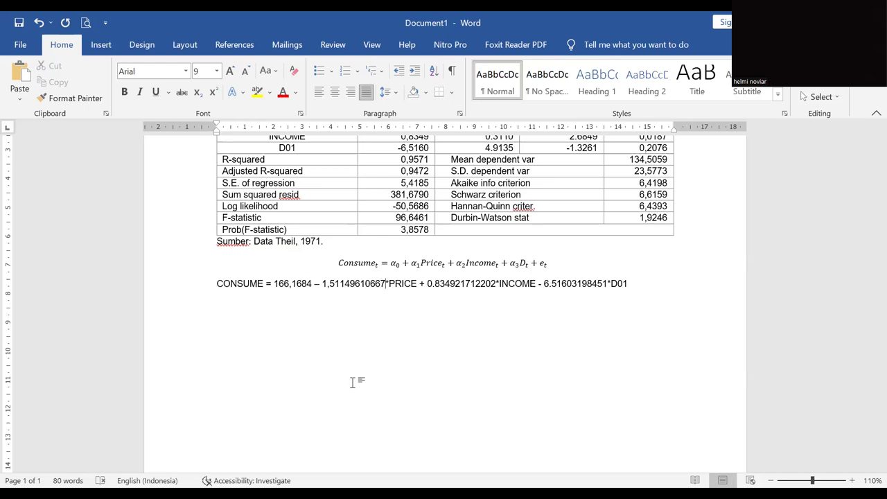
key("BackSpace")
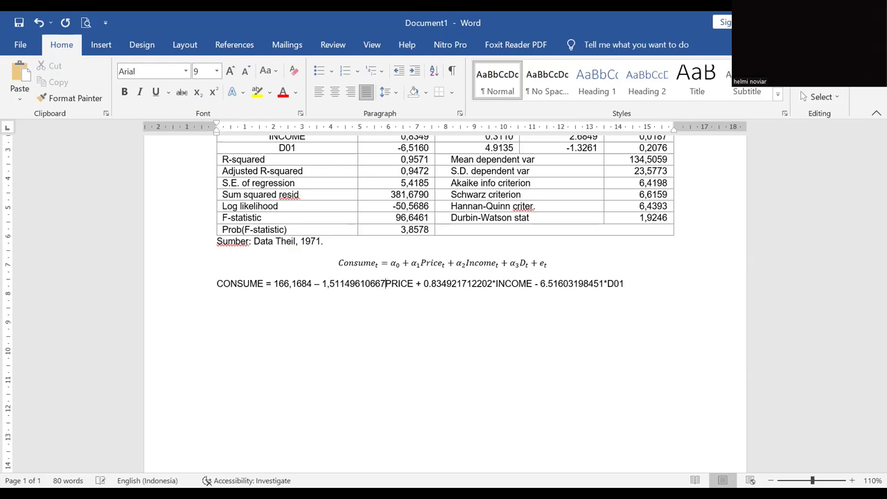
key("shift+Left")
key("shift+Left")
key("shift+Left")
key("shift+Left")
key("shift+Left")
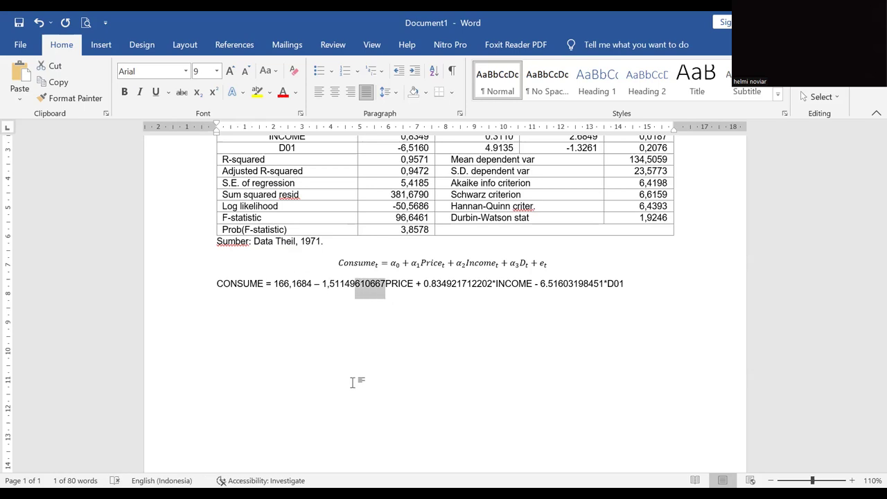
key("shift+Left")
key("shift+Left")
type("5")
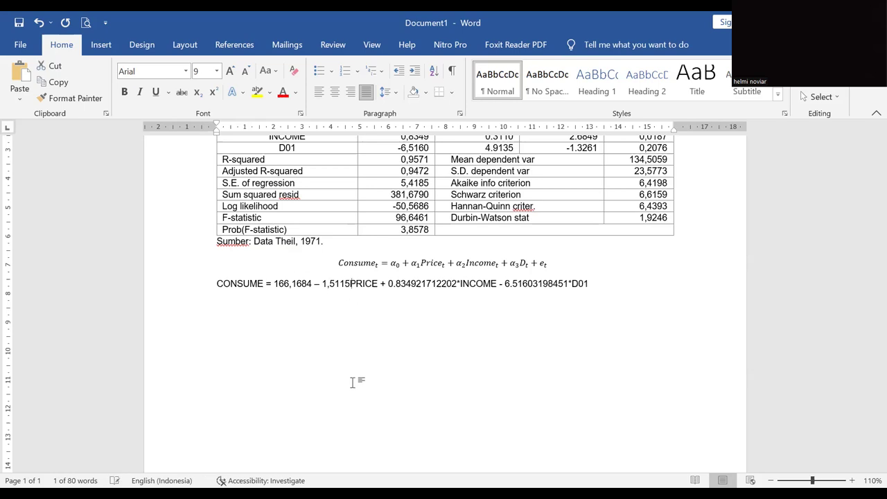
key("Right")
key("Right")
key("Right")
key("Right")
key("Right")
key("Right")
key("Right")
key("Right")
key("Right")
key("Right")
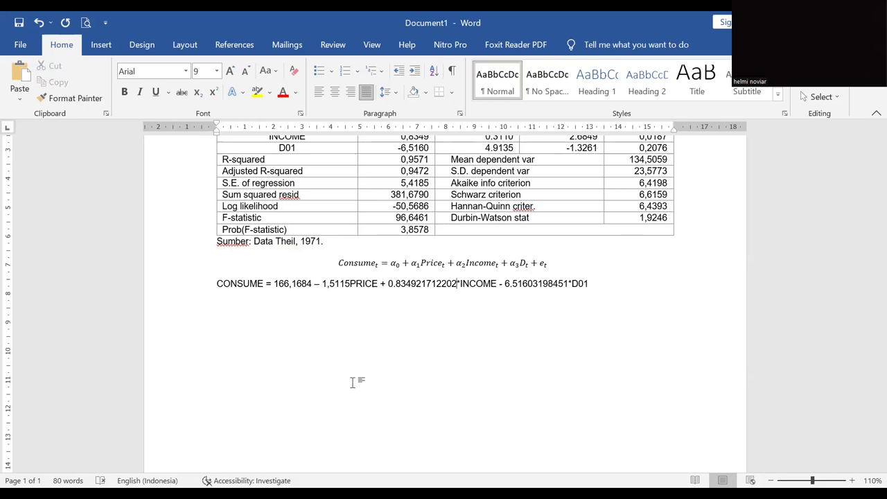
key("shift+Left")
key("shift+Left")
key("shift+Left")
key("shift+Left")
key("shift+Left")
key("shift+Left")
key("shift+Left")
key("shift+Left")
key("shift+Left")
key("shift+Left")
key("shift+Left")
key("shift+Left")
key("shift+Left")
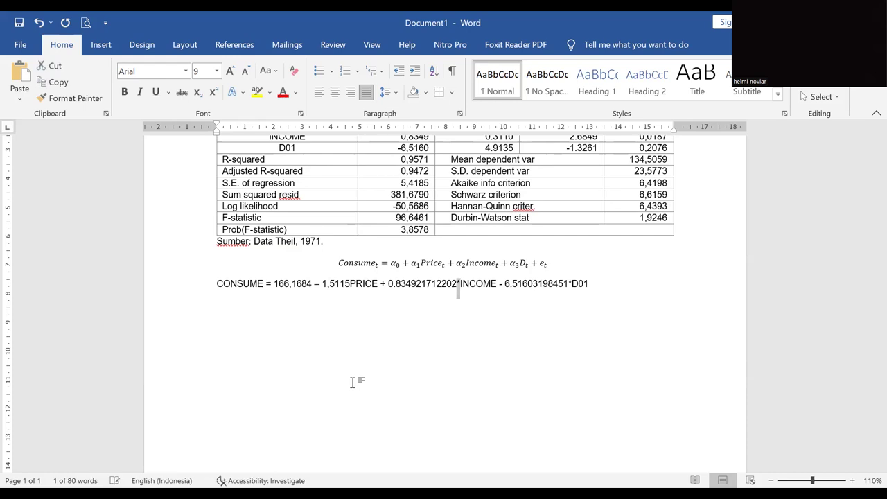
key("shift+Right")
key("shift+Right")
key("shift+Right")
key("shift+Right")
key("shift+Right")
key("shift+Right")
key("shift+Right")
key("shift+Right")
key("shift+Right")
key("shift+Right")
key("shift+Right")
key("shift+Right")
key("shift+Right")
key("shift+Left")
key("shift+Left")
key("shift+Left")
key("shift+Left")
key("shift+Left")
key("shift+Left")
key("shift+Left")
key("shift+Left")
key("shift+Left")
key("shift+Left")
key("shift+Left")
key("shift+Left")
key("shift+Right")
key("shift+Right")
key("shift+Right")
key("shift+Right")
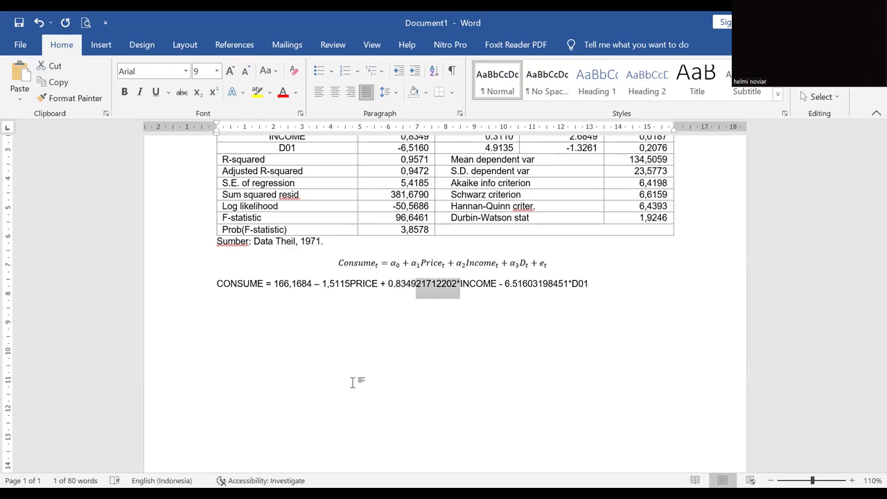
key("Delete")
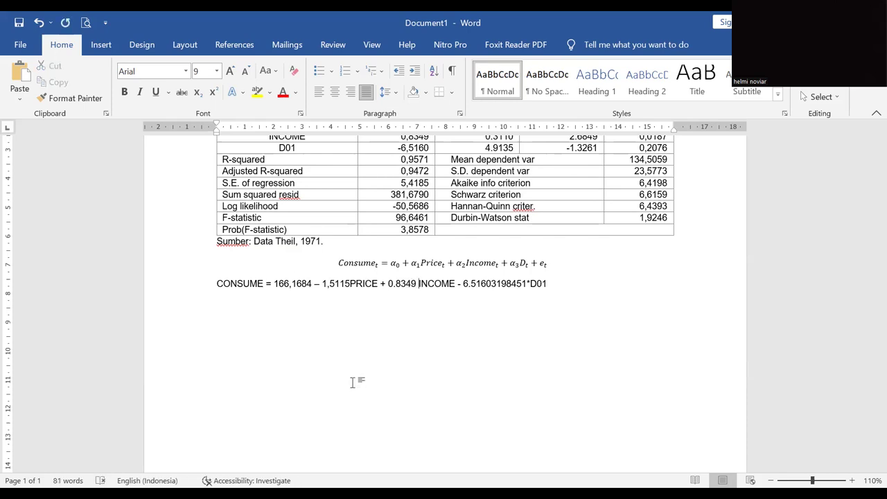
left_click(350, 284)
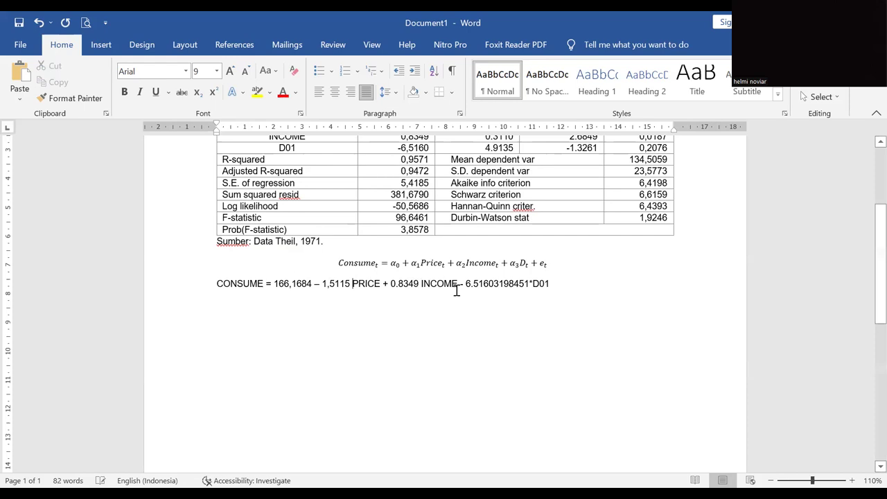
Round the D01 coefficient to 6.5160 and shorten the D01 term to D.
left_click(533, 284)
key("ctrl+shift+Left")
key("shift+Right")
key("shift+Right")
key("shift+Right")
key("shift+Right")
key("shift+Right")
key("shift+Right")
key("shift+Right")
key("shift+Right")
key("shift+Right")
key("shift+Right")
key("shift+Right")
key("shift+Right")
key("shift+Right")
key("ctrl+shift+Left")
key("shift+Right")
key("shift+Right")
key("shift+Right")
key("shift+Right")
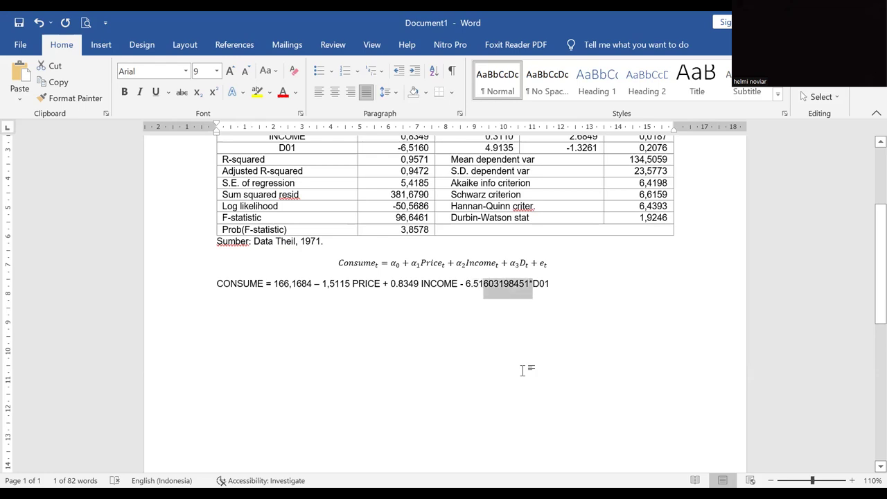
key("BackSpace")
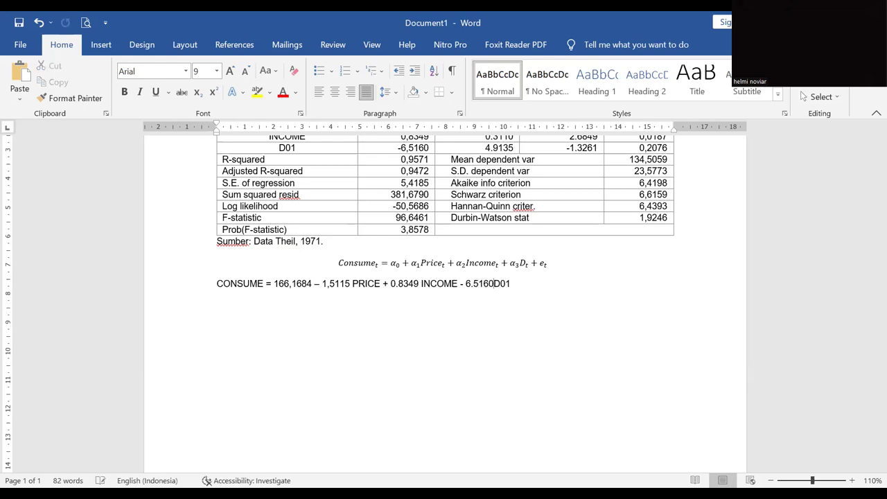
key("shift+Left")
key("shift+Left")
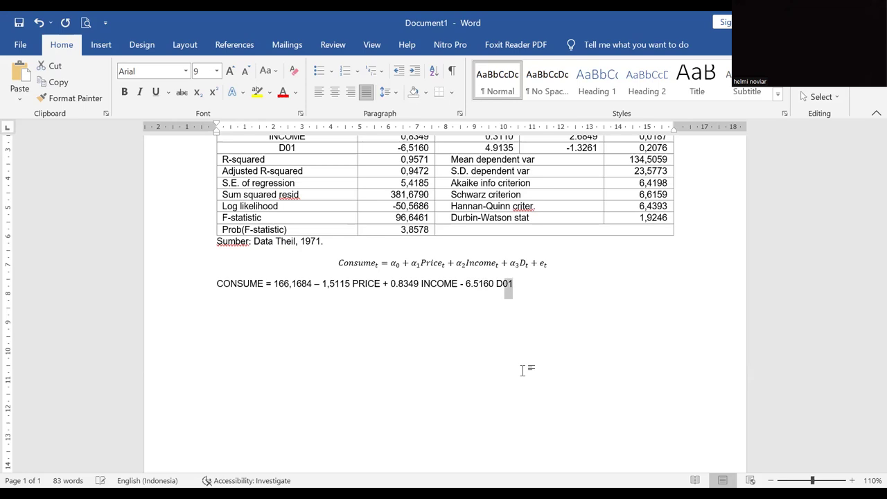
type("ummy")
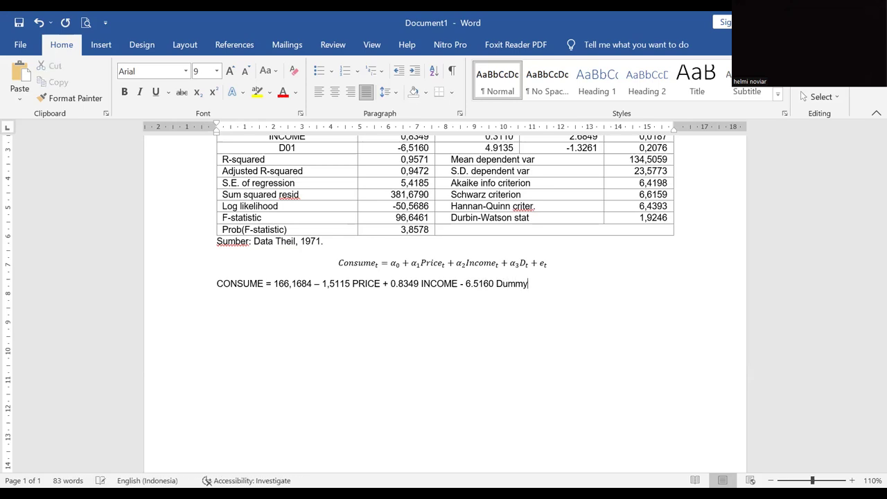
key("ctrl+shift+Left")
key("shift+Right")
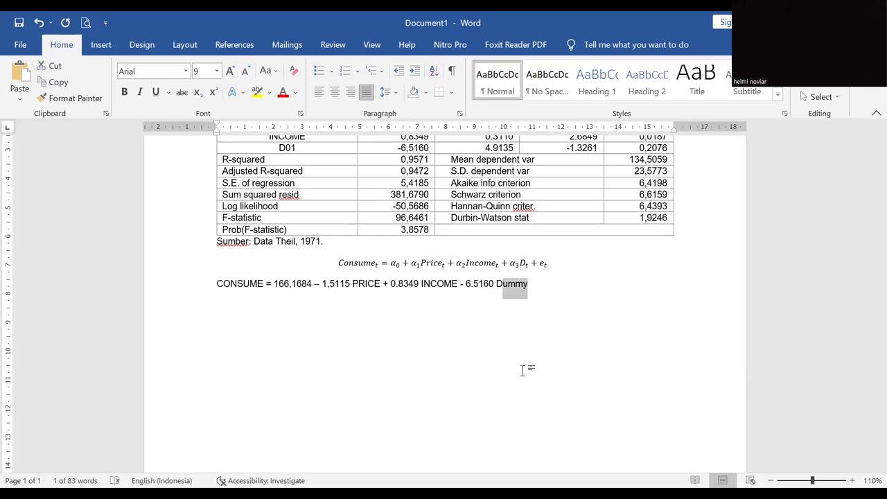
key("BackSpace")
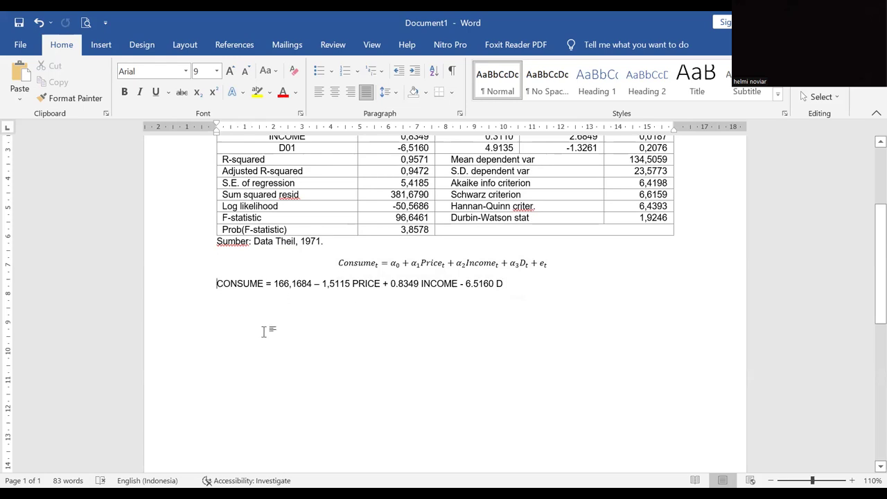
Centre the estimated CONSUME equation line with Ctrl+E.
key("ctrl+e")
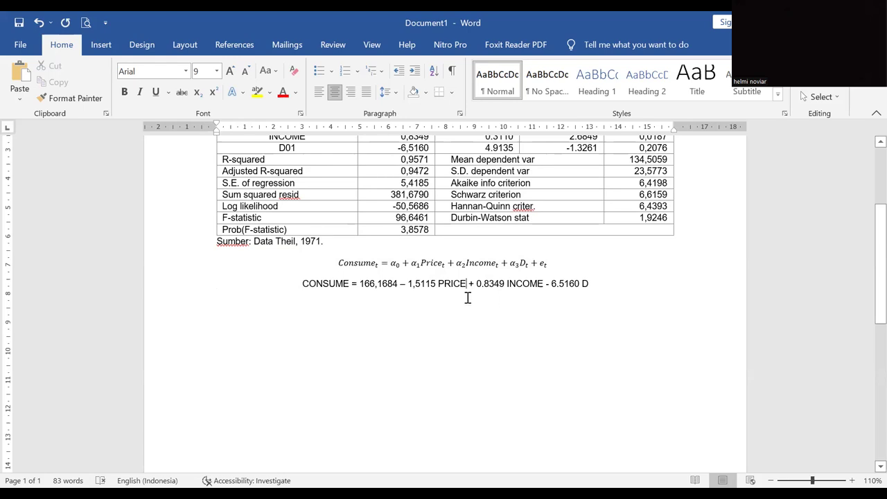
scroll(388, 301, "up", 3)
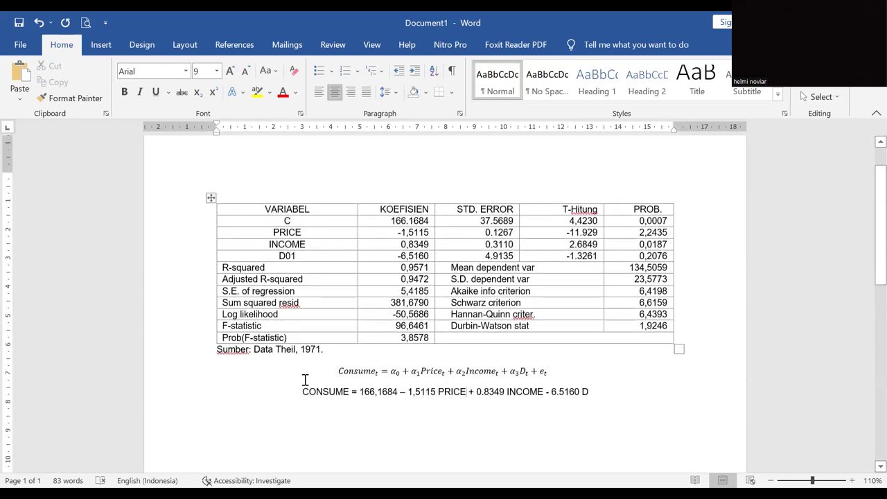
left_click(620, 392)
Set the whole regression table's paragraph line spacing to 1.5 lines.
left_click(211, 198)
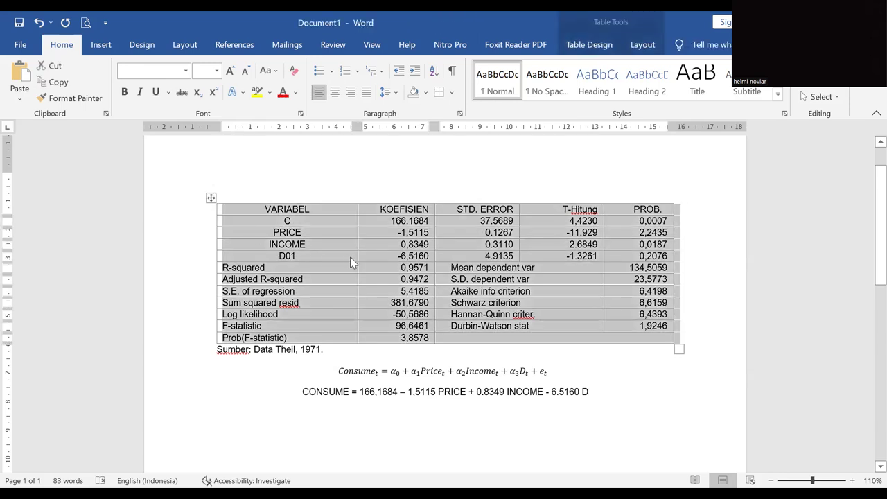
right_click(340, 274)
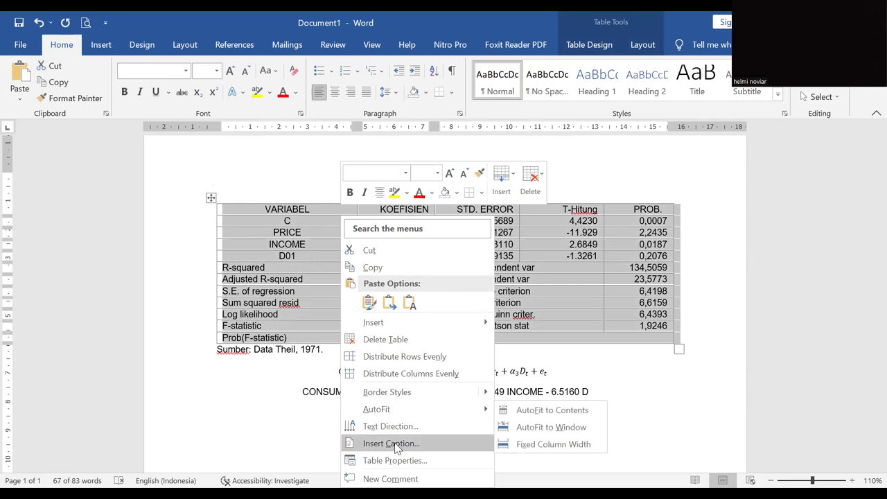
left_click(460, 114)
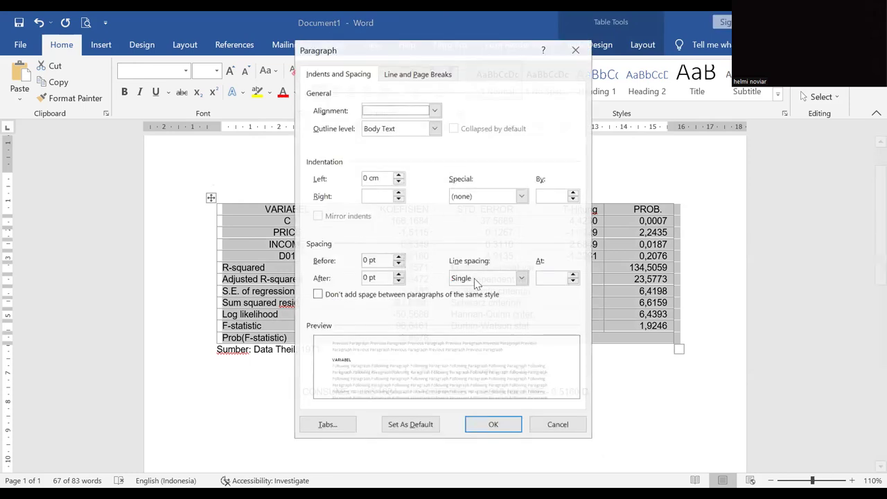
left_click(522, 278)
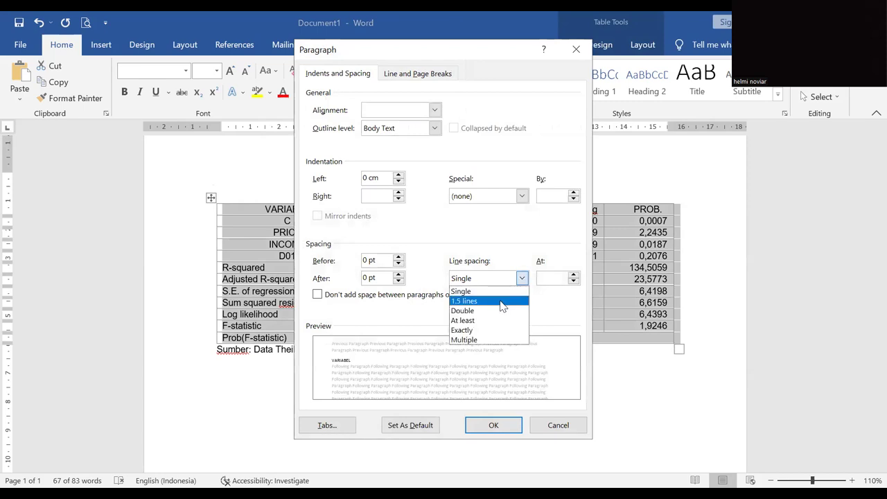
left_click(502, 302)
left_click(492, 424)
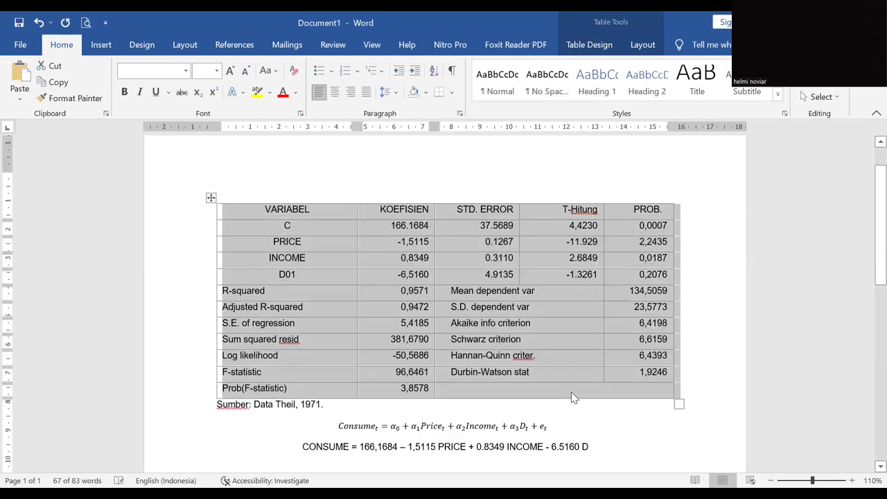
left_click(647, 413)
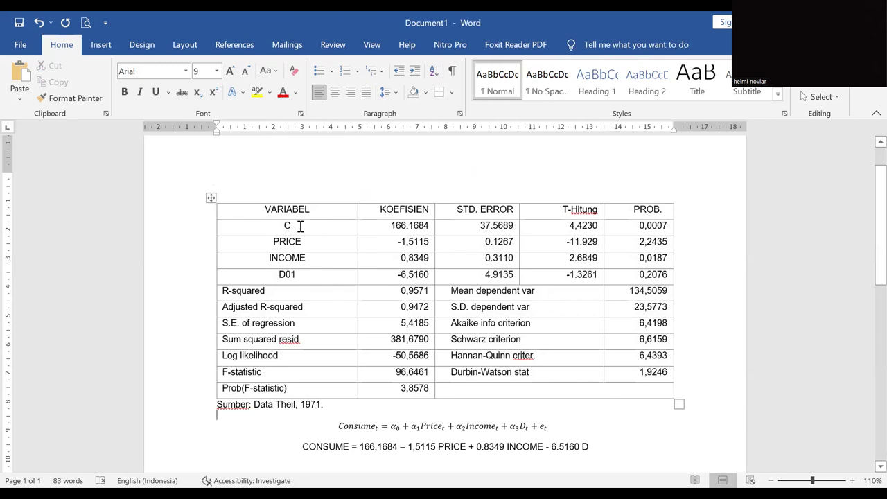
Add the bold, centred title 'TABEL 4.1' above the table, followed by a blank line.
left_click(297, 225)
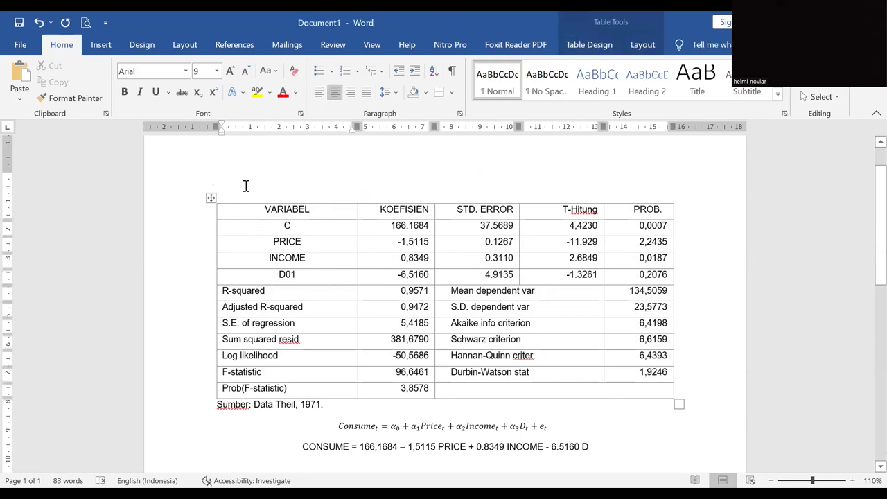
left_click(253, 186)
key("ctrl+e")
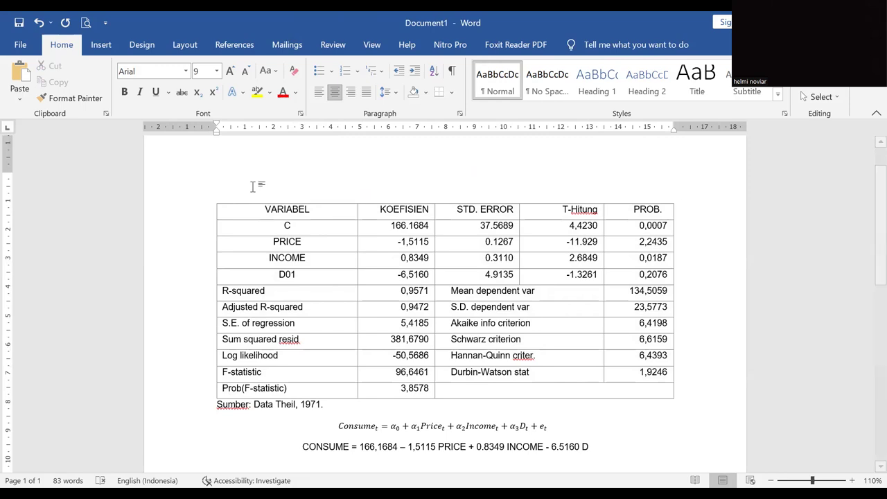
key("ctrl+b")
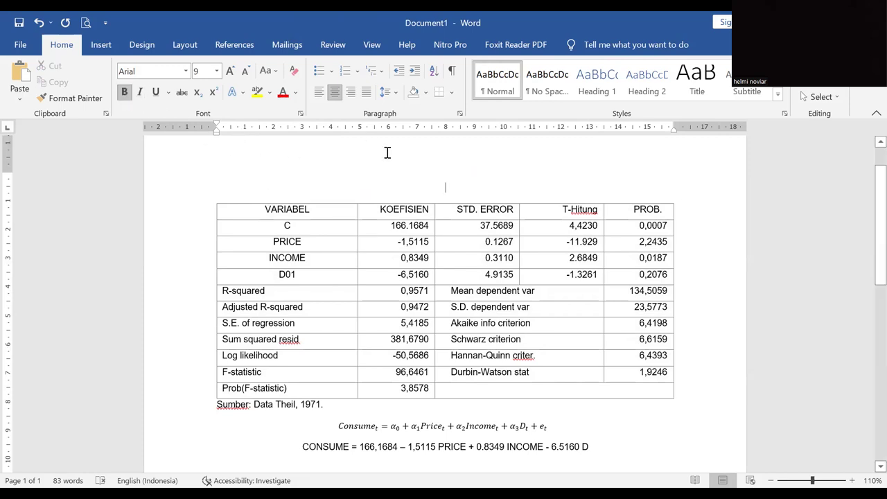
type("TABEL")
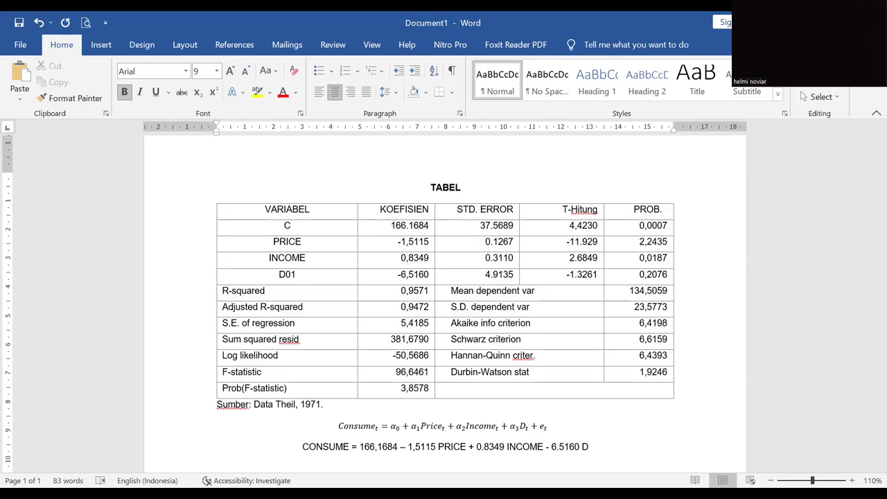
type("4.1")
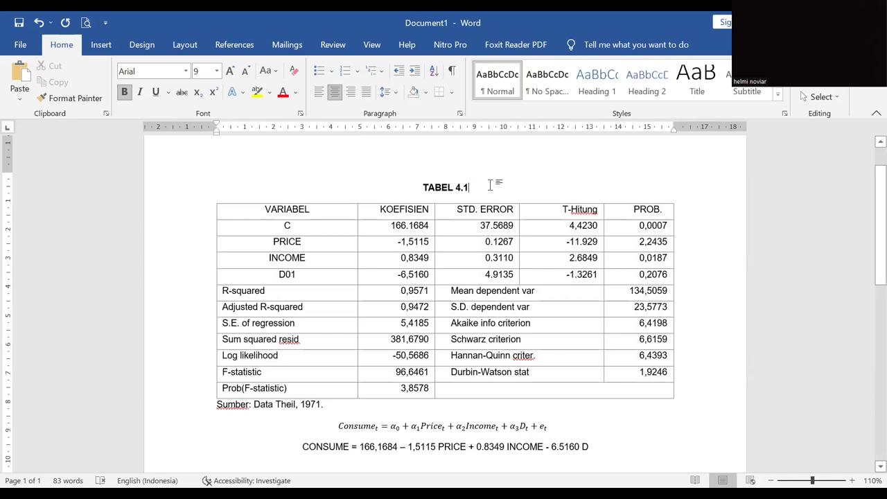
key("Return")
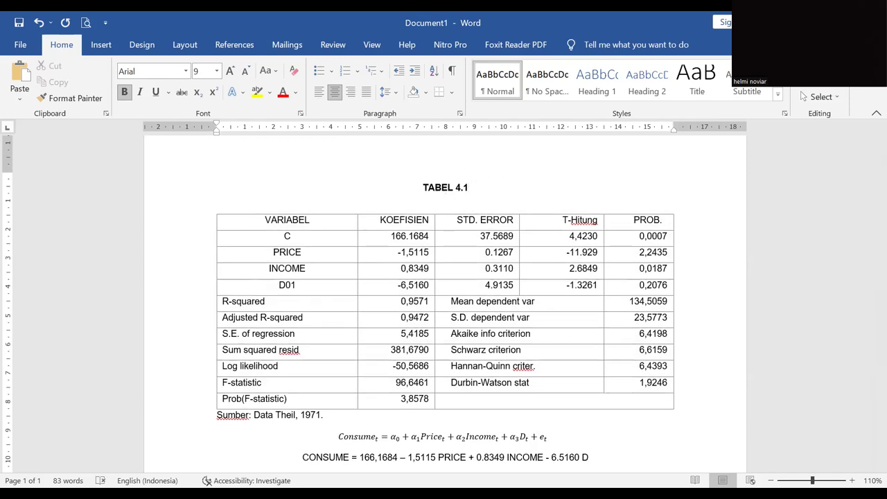
key("Return")
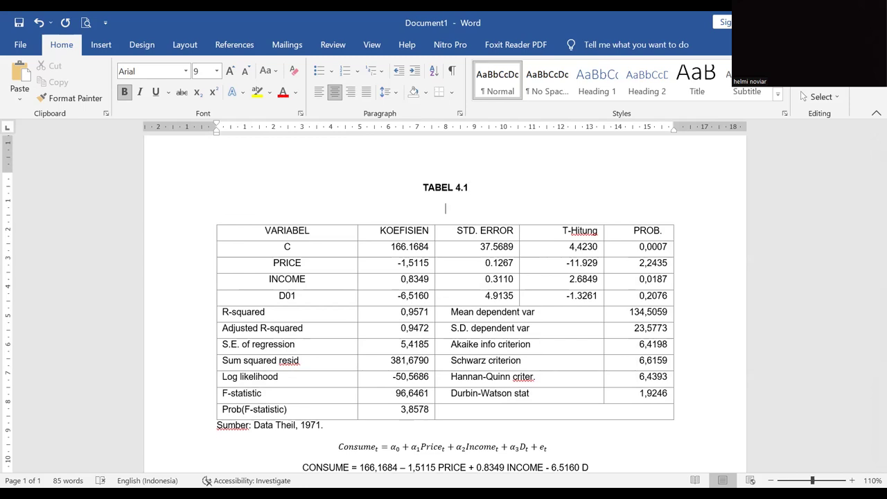
Type the subtitle 'Hasil Estimasi Model Regresi Berganda dengan Variabel Dummy' under TABEL 4.1.
type("HAS")
key("BackSpace")
key("BackSpace")
type("ai")
key("BackSpace")
type("sil Estimasi Persamaan")
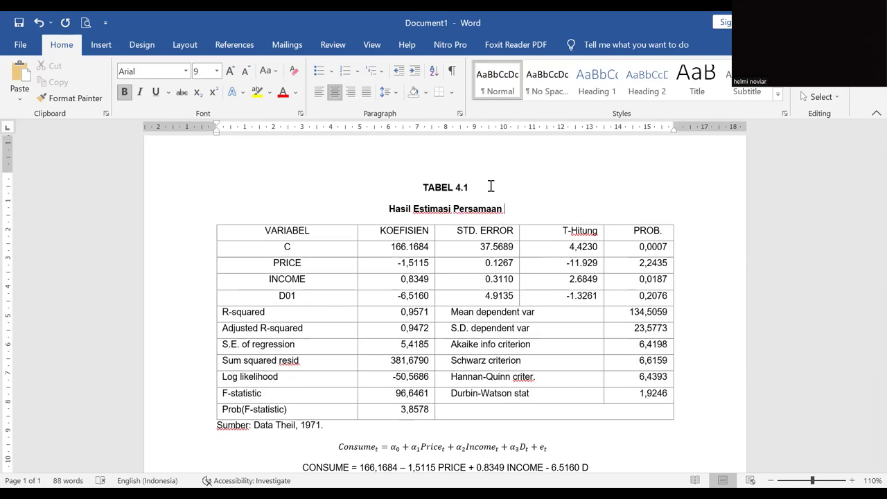
key("ctrl+shift+Left")
type("Model Regresi Berganda ")
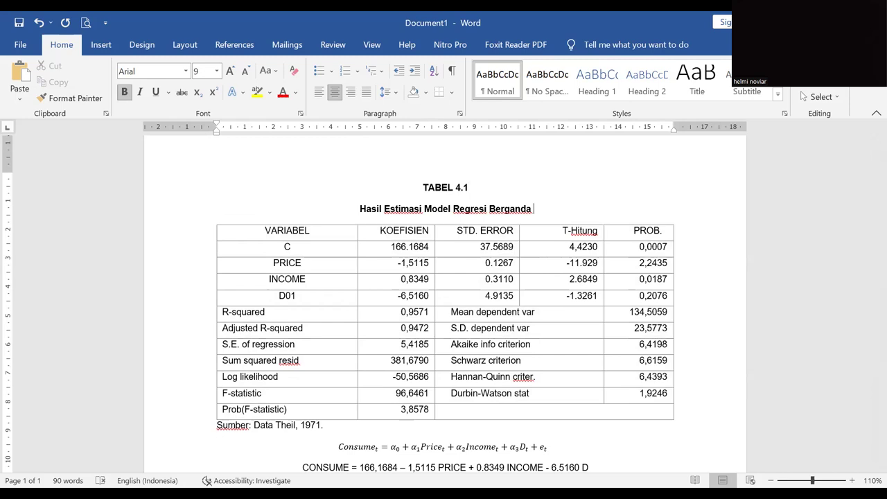
type("de")
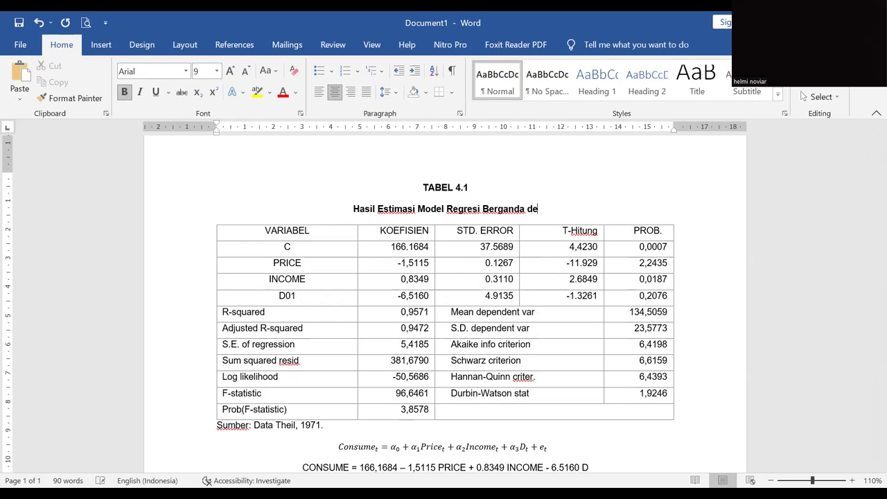
type("ngan Varia")
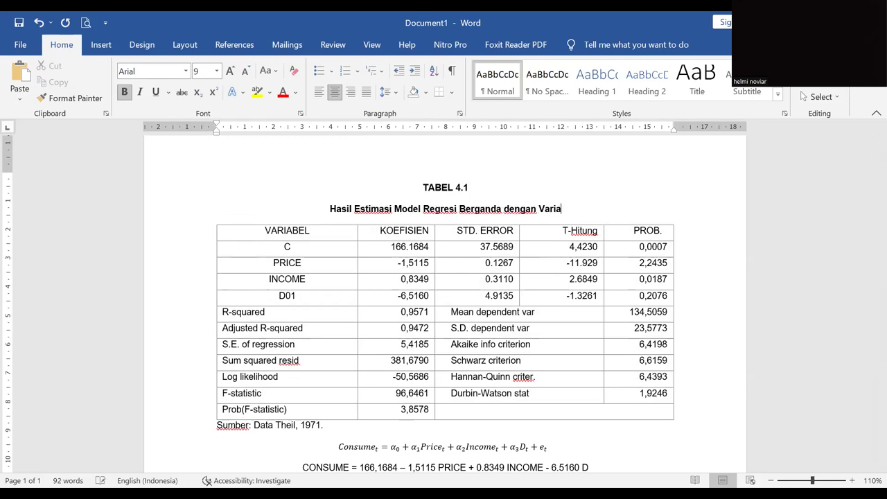
type("bel Dummy")
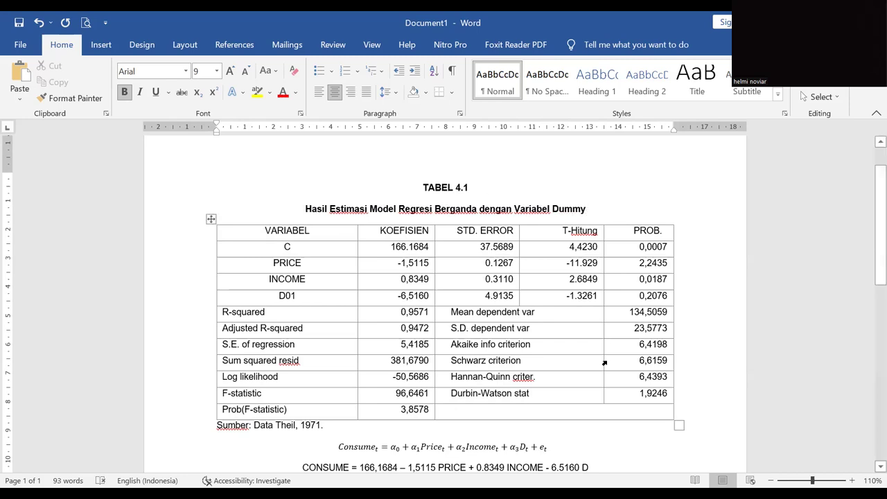
Select the whole regression table to restyle it.
scroll(610, 358, "down", 2)
scroll(610, 359, "up", 1)
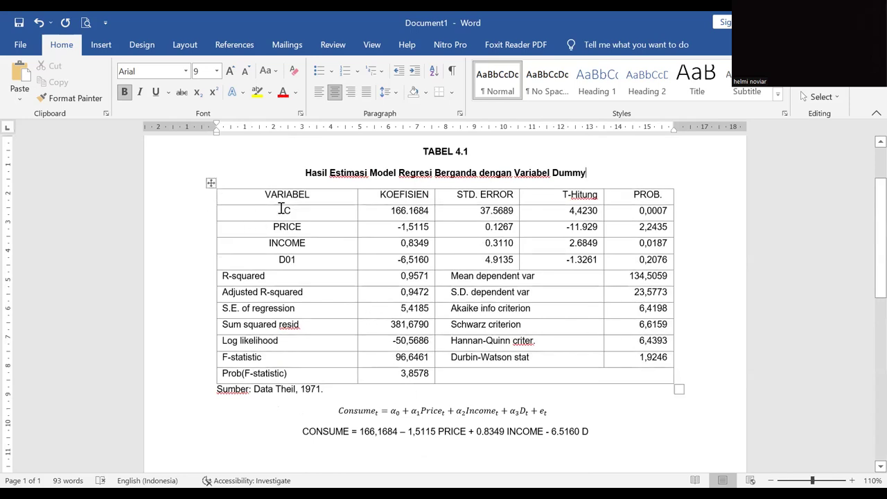
left_click(210, 183)
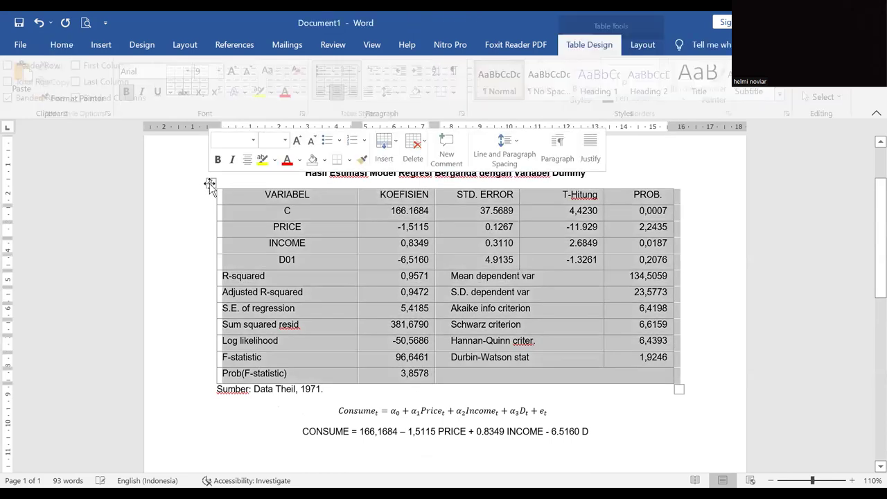
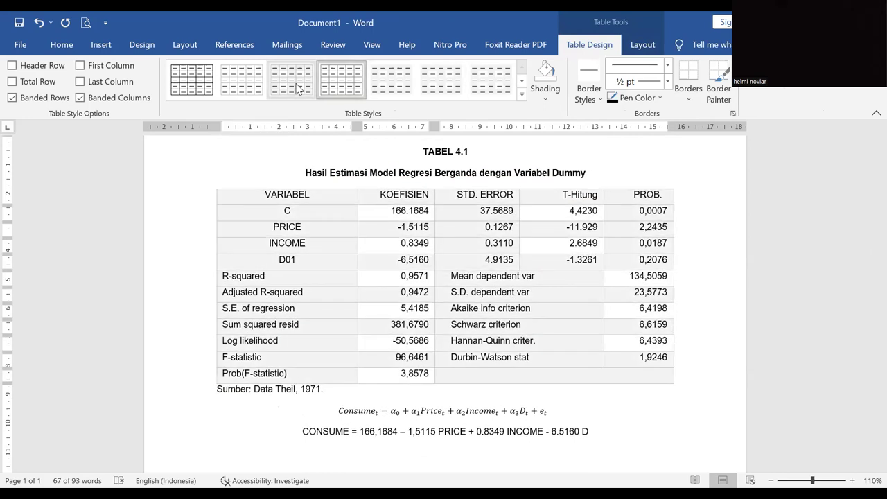
Apply an orange list style from the table styles gallery to the regression table.
left_click(522, 101)
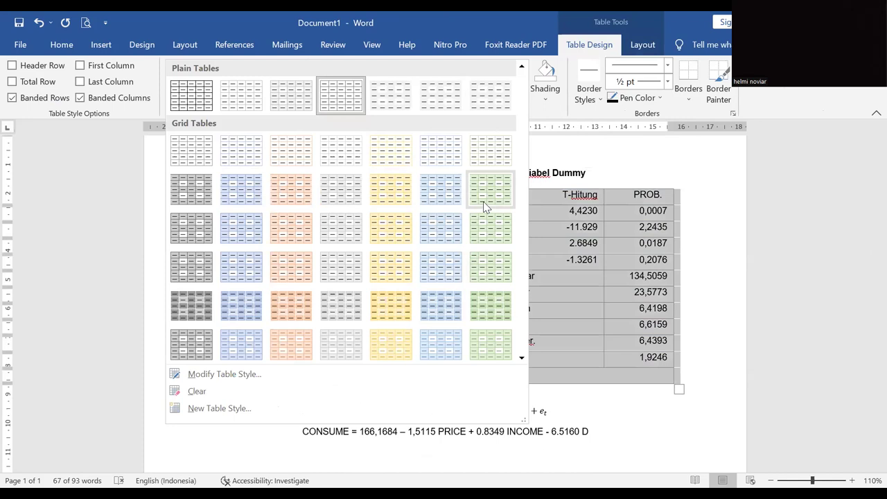
scroll(493, 222, "down", 5)
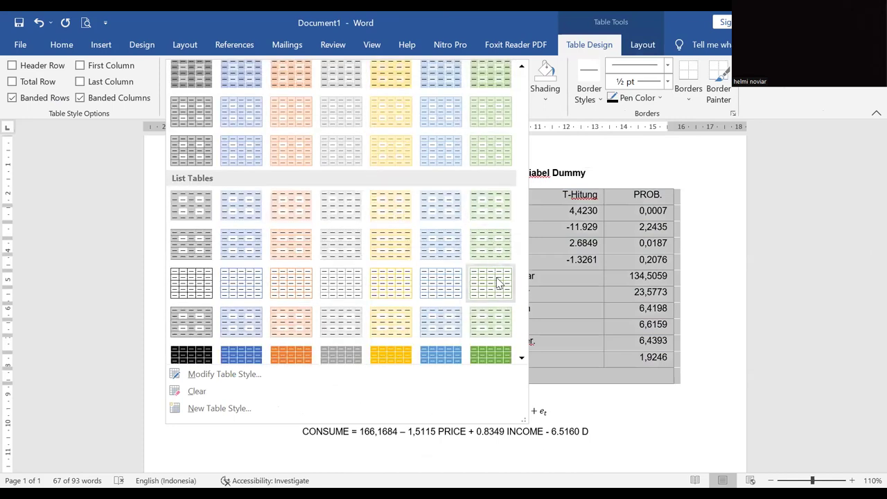
scroll(399, 289, "down", 2)
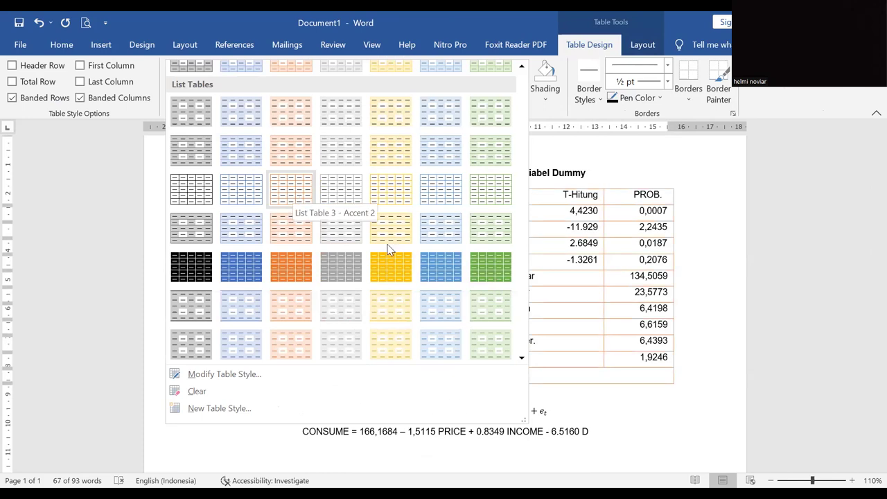
left_click(292, 194)
left_click(620, 411)
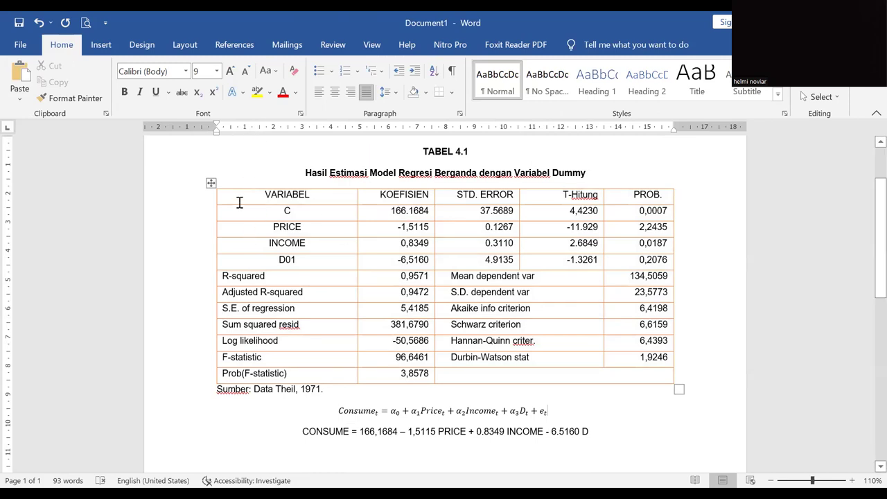
Restore plain black grid borders on the whole regression table.
left_click(210, 183)
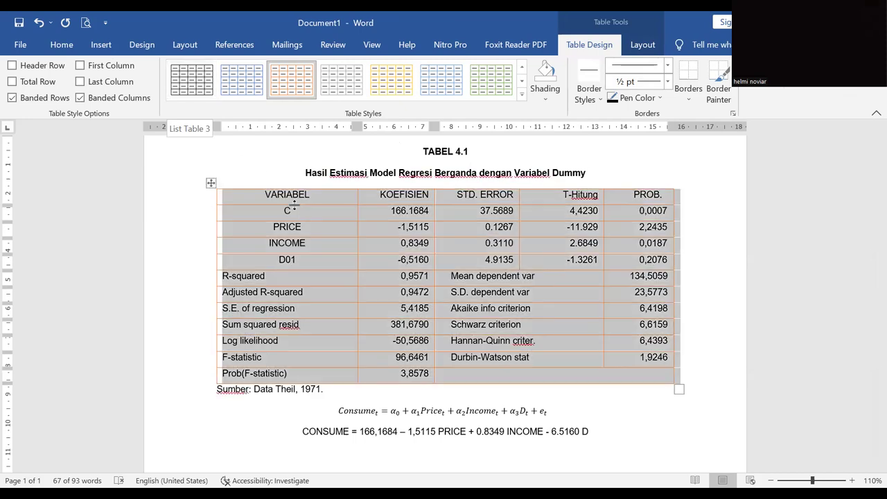
left_click(271, 210)
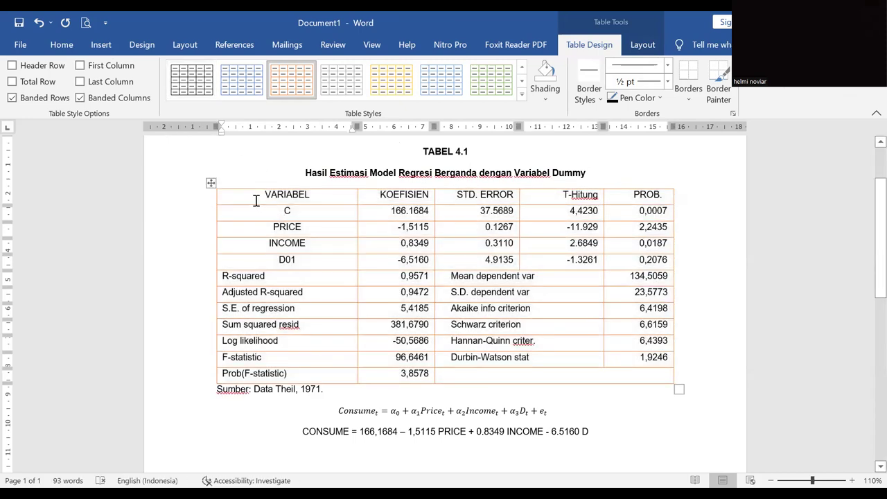
left_click(210, 183)
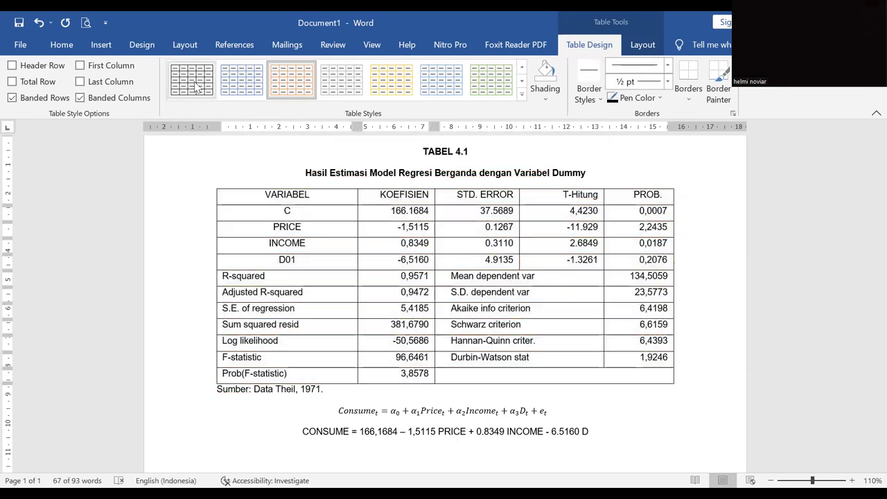
left_click(197, 87)
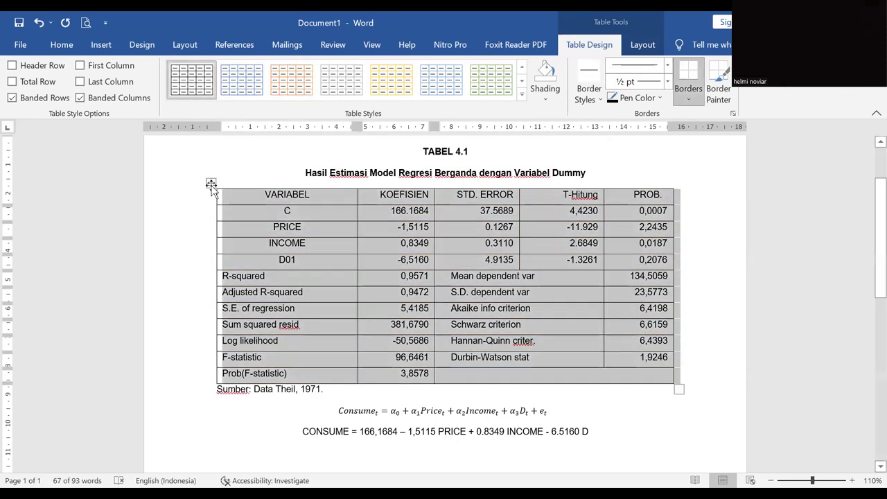
scroll(191, 94, "up", 3)
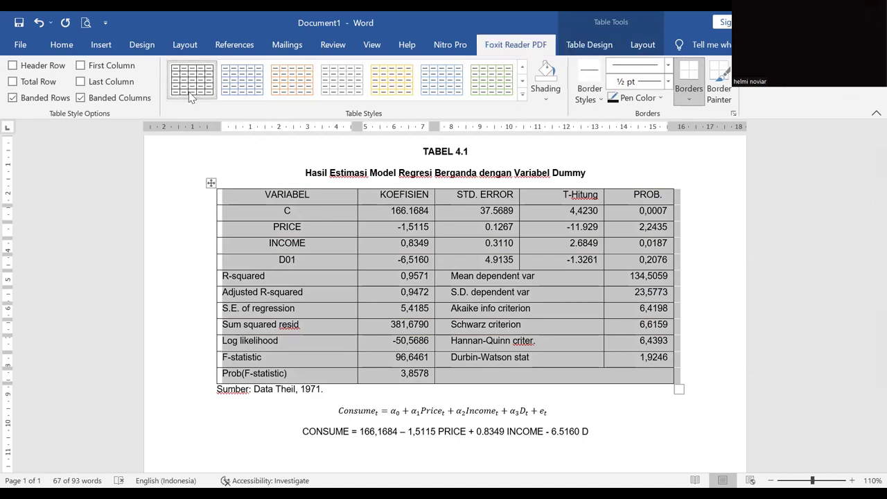
scroll(191, 100, "down", 4)
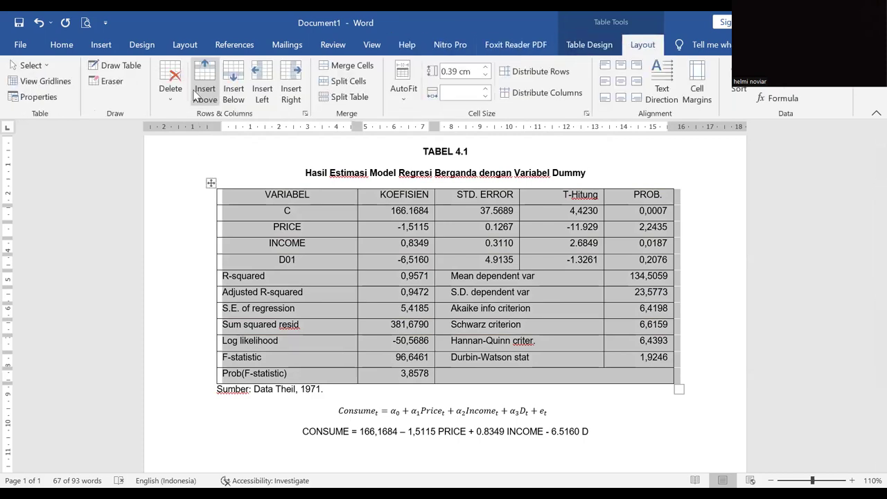
left_click(211, 182)
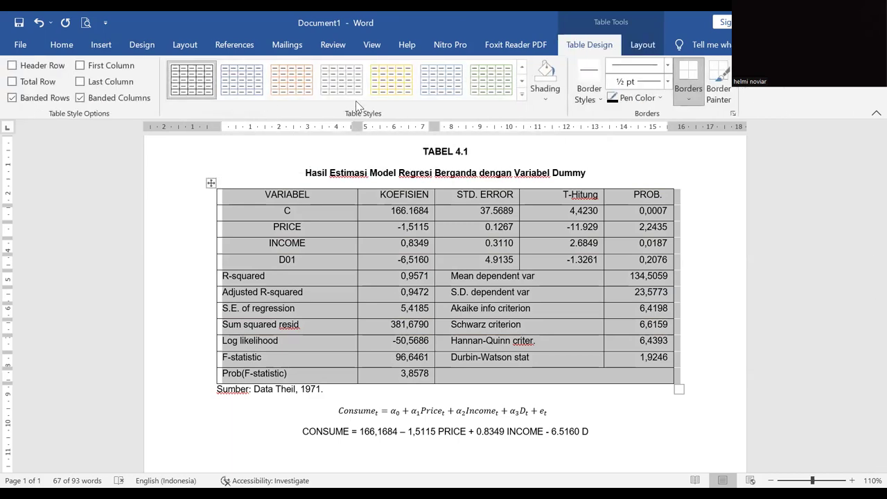
Try a plain table style with fewer lines on the regression table.
left_click(522, 101)
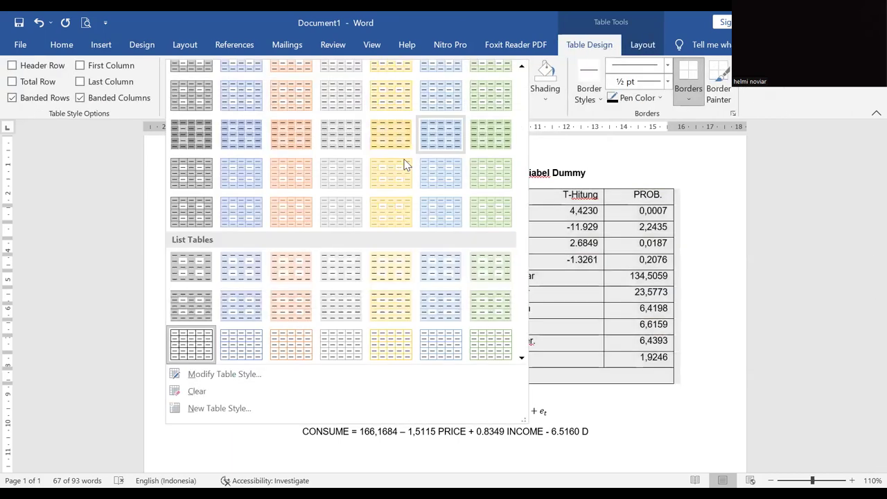
scroll(406, 163, "up", 3)
scroll(400, 162, "down", 5)
scroll(399, 166, "up", 3)
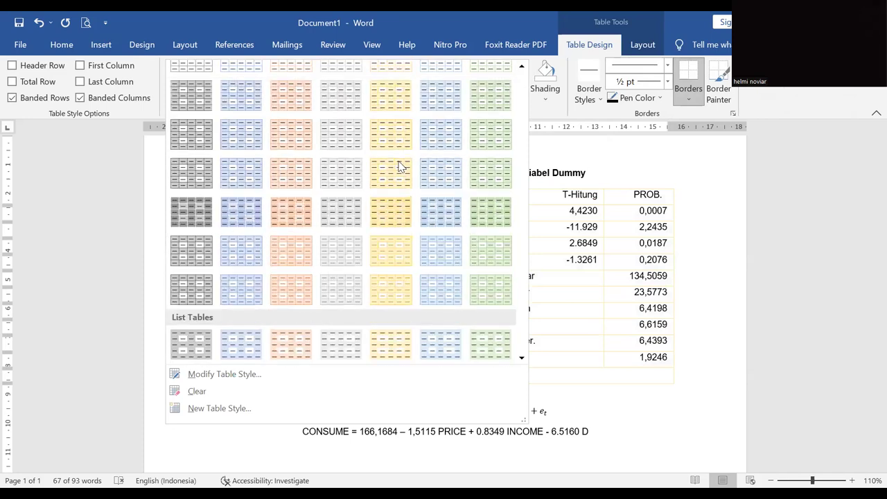
scroll(399, 166, "down", 3)
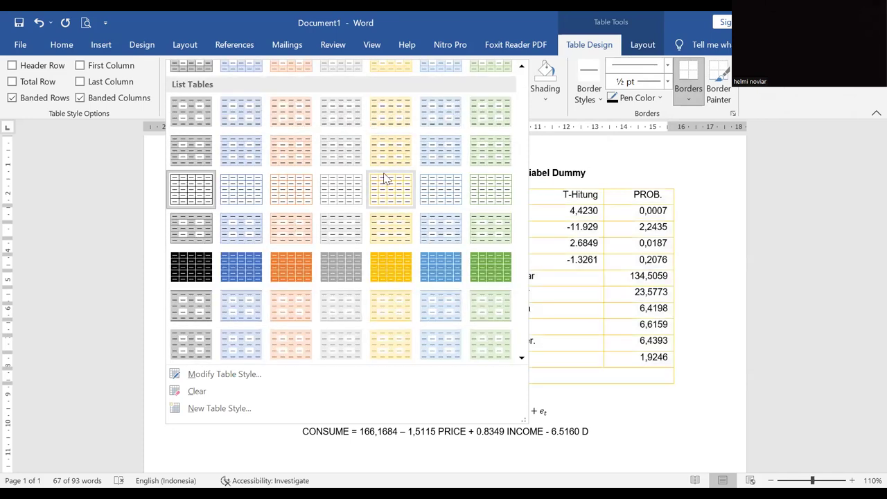
scroll(384, 178, "up", 5)
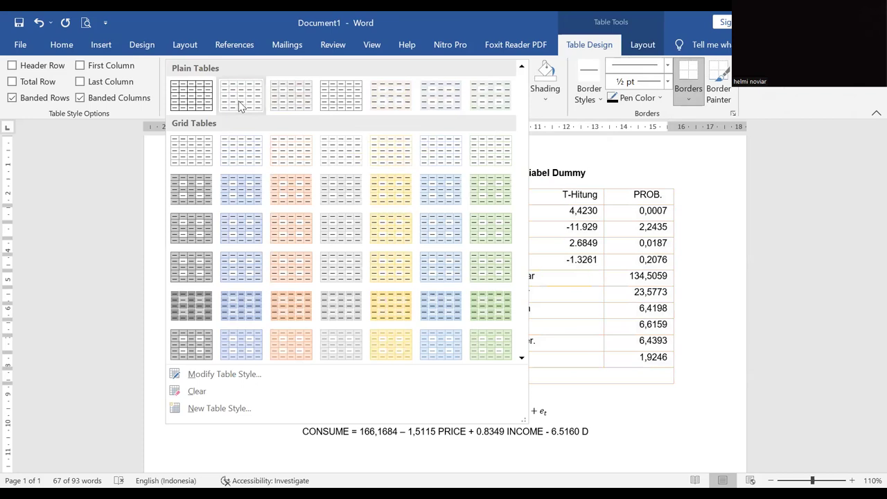
left_click(243, 102)
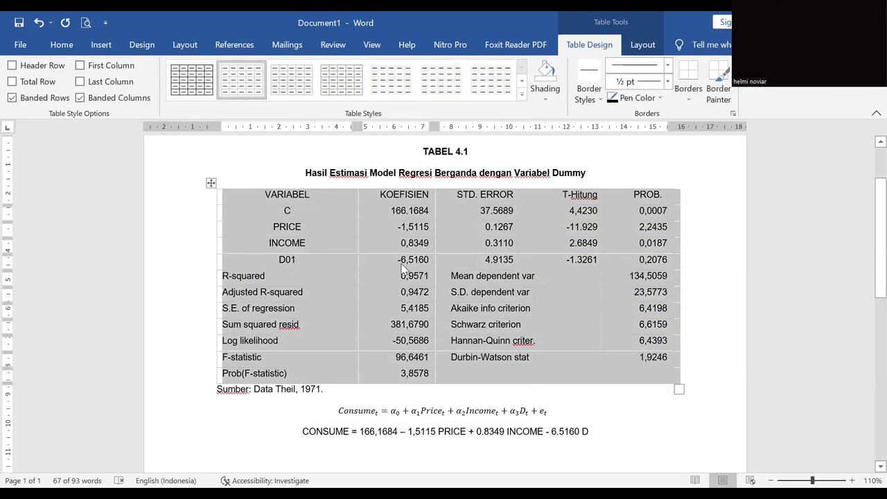
left_click(417, 301)
Return the regression table to full black grid borders.
mouse_move(309, 196)
left_mouse_down()
mouse_move(329, 215)
mouse_move(548, 303)
mouse_move(619, 374)
left_mouse_up()
left_click(339, 247)
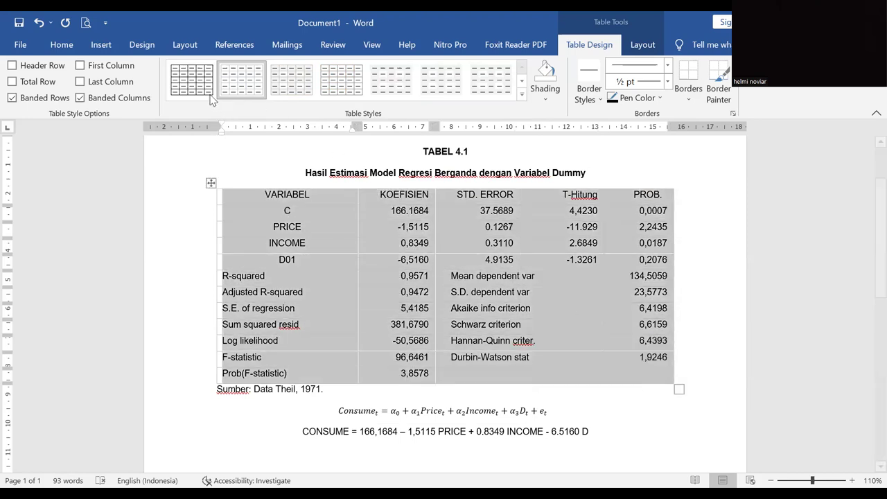
left_click(192, 80)
left_click(323, 224)
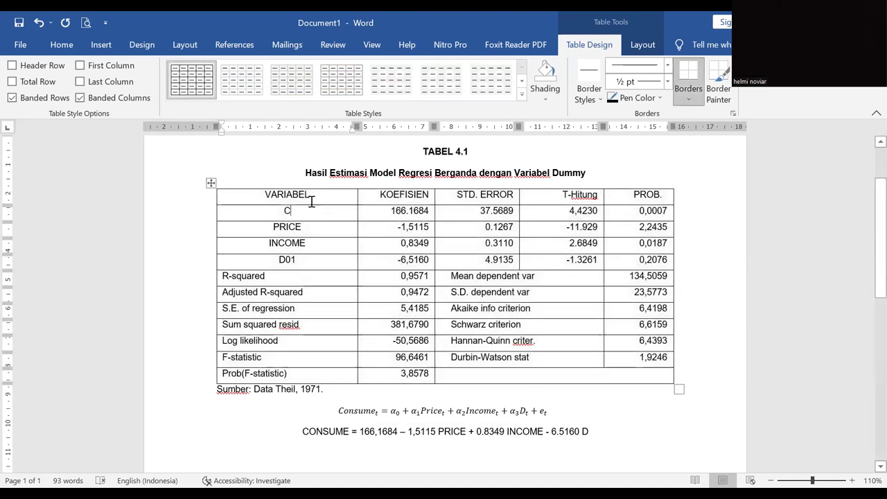
Make the header row labels bold and centred with Ctrl+B and Ctrl+E.
left_click_drag(291, 192, 639, 195)
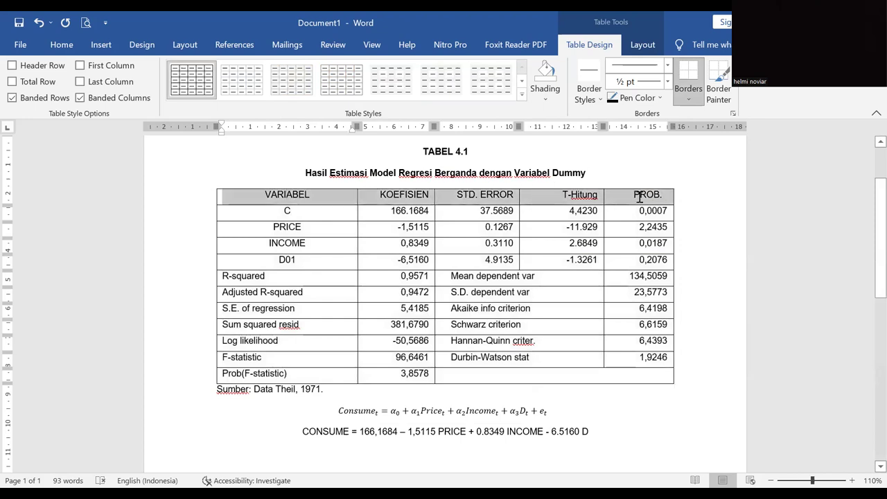
key("ctrl+b")
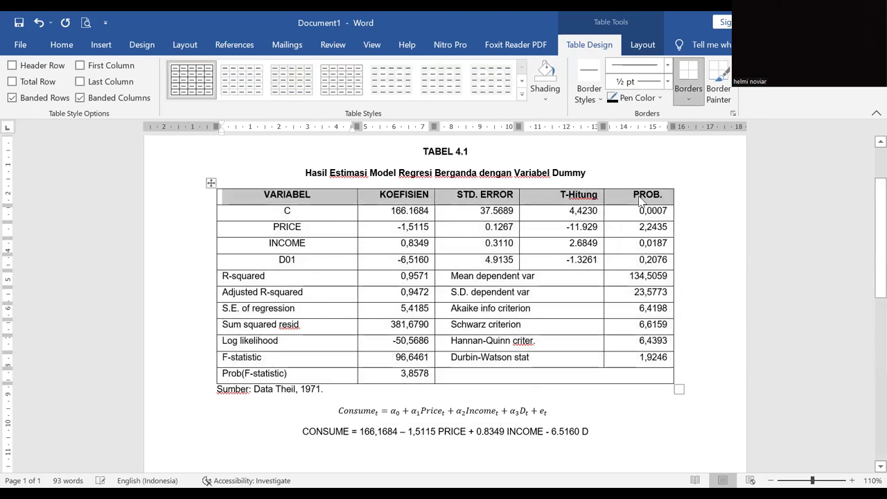
key("ctrl+e")
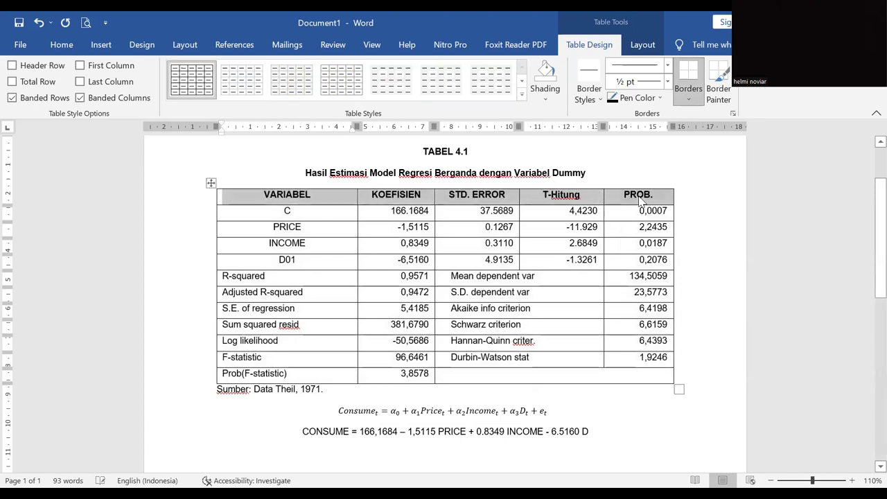
left_click(341, 239)
Try left alignment on the header labels, return them to centred, then select the whole table.
left_click_drag(403, 200, 627, 192)
left_click(62, 44)
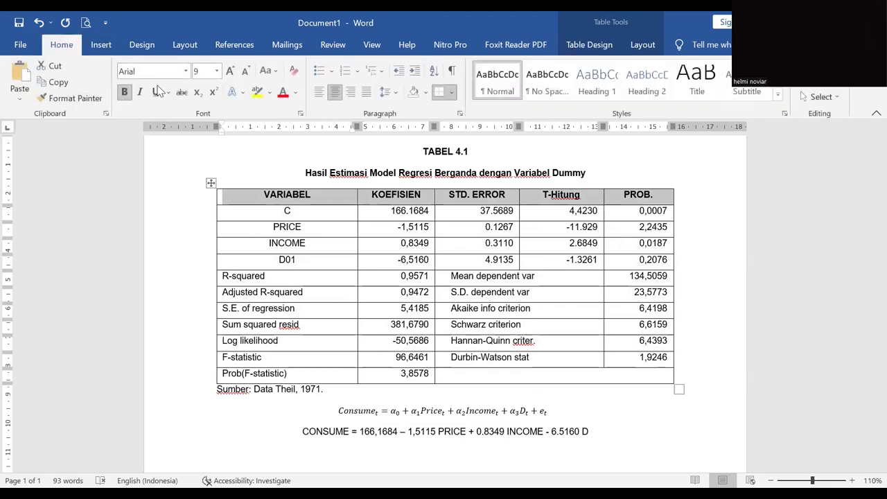
left_click(336, 97)
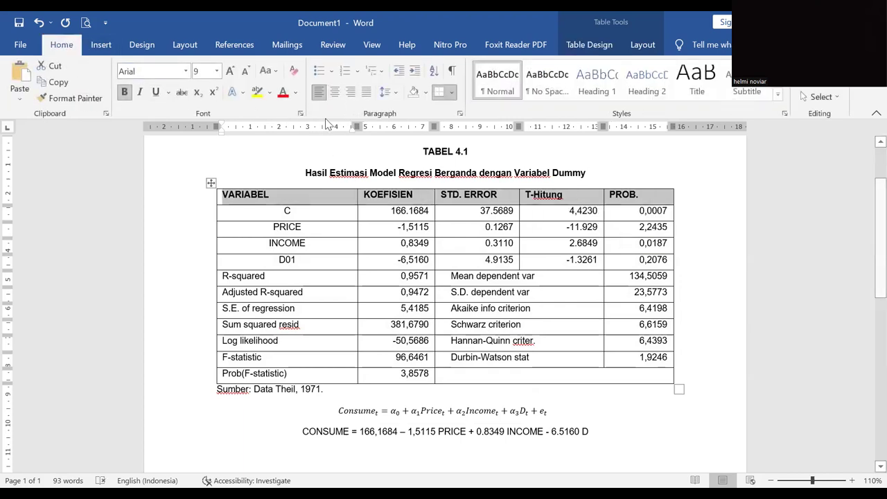
left_click(337, 92)
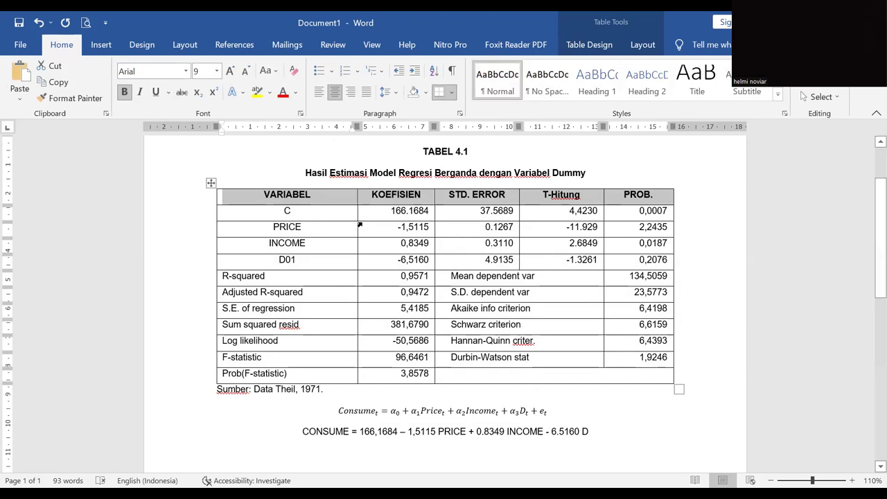
left_click(386, 233)
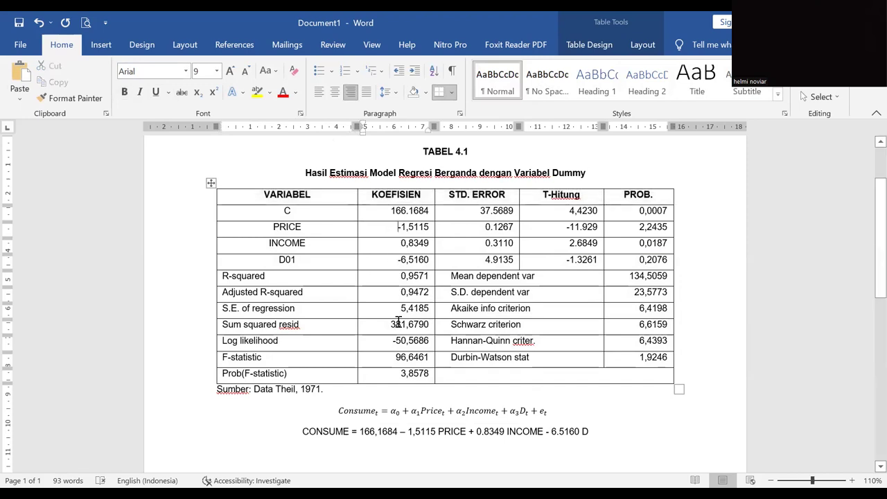
left_click(209, 184)
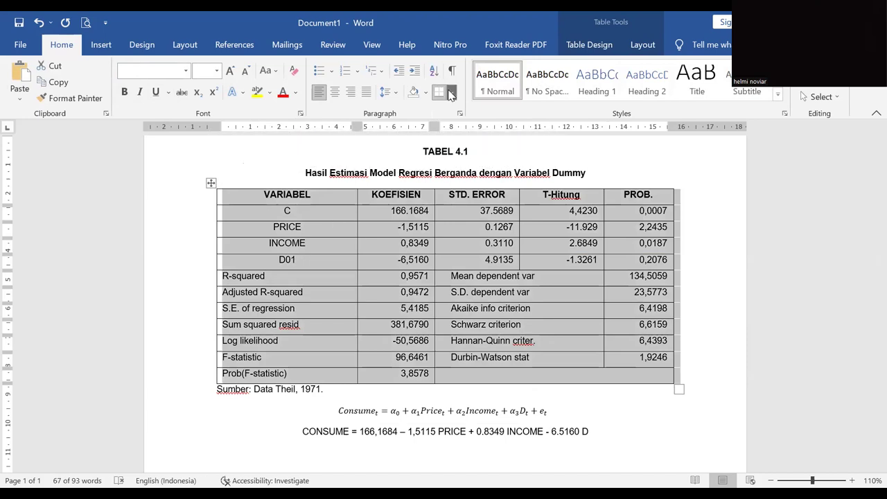
Remove all borders from TABEL 4.1.
left_click(450, 95)
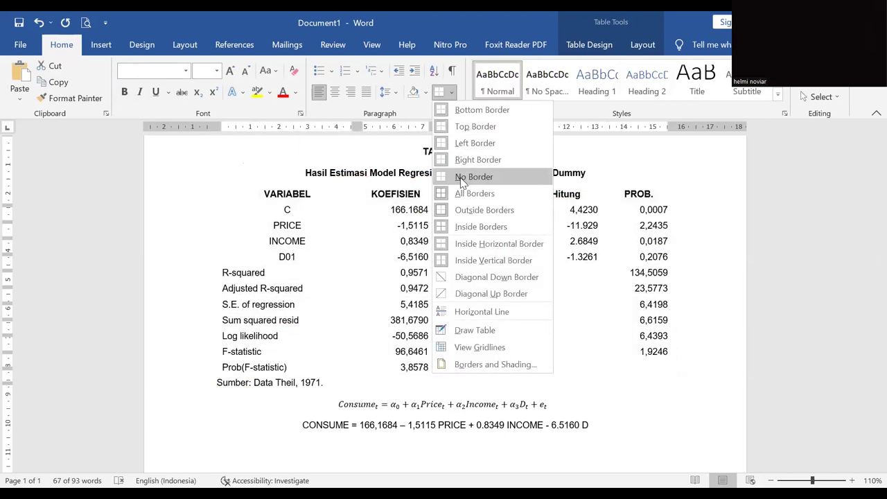
left_click(460, 179)
left_click(355, 228)
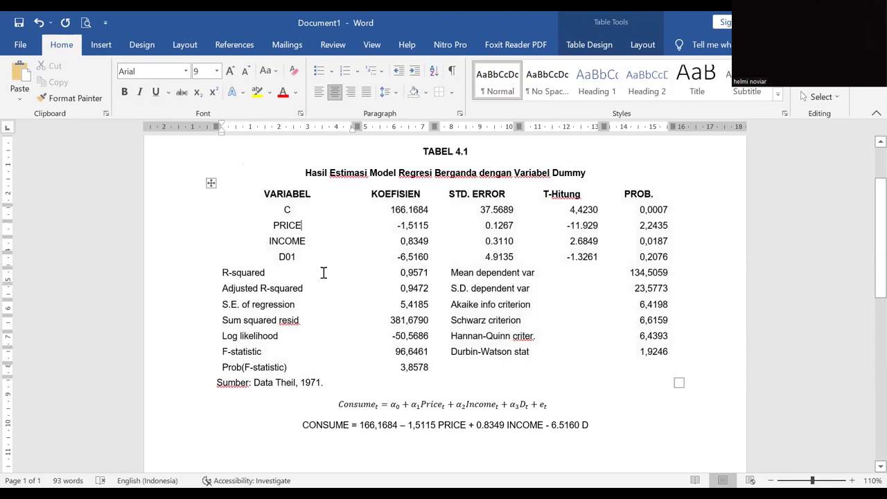
Add horizontal rules above and below the header row.
left_click_drag(257, 196, 657, 192)
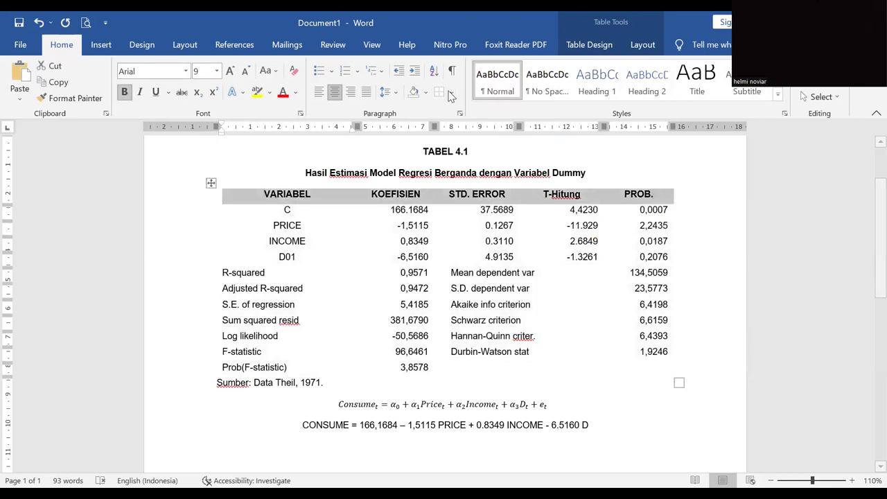
left_click(451, 94)
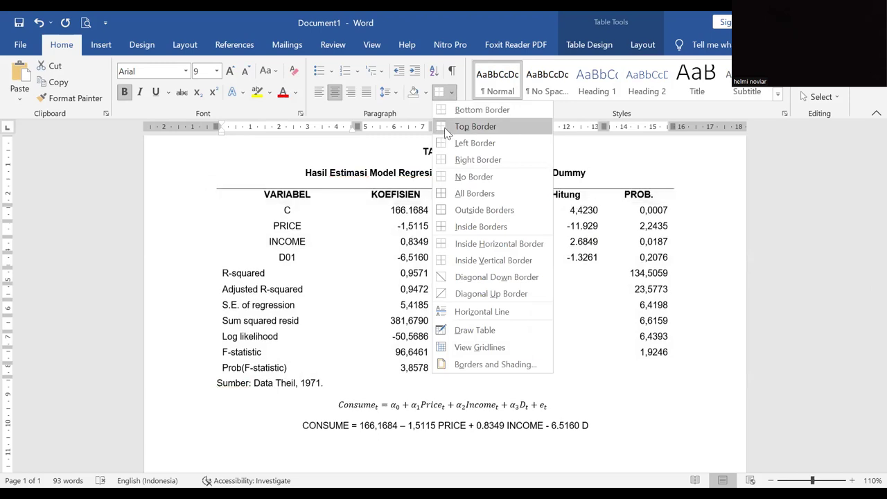
left_click(447, 132)
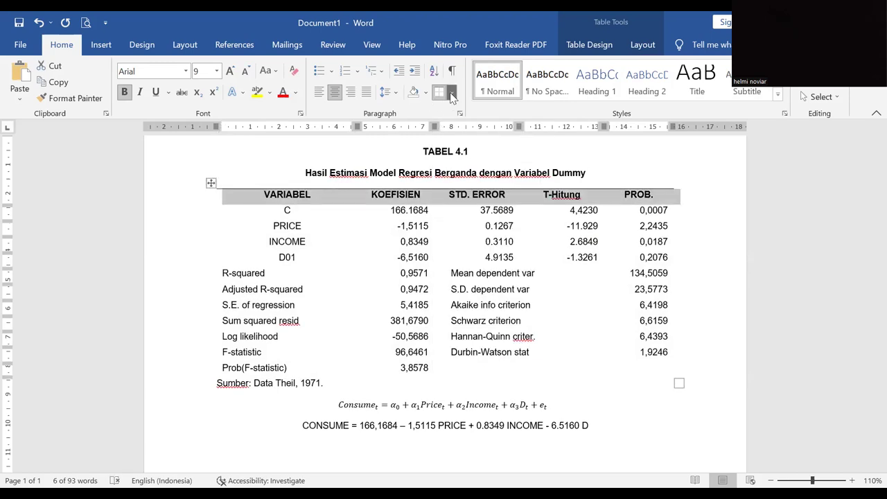
left_click(451, 95)
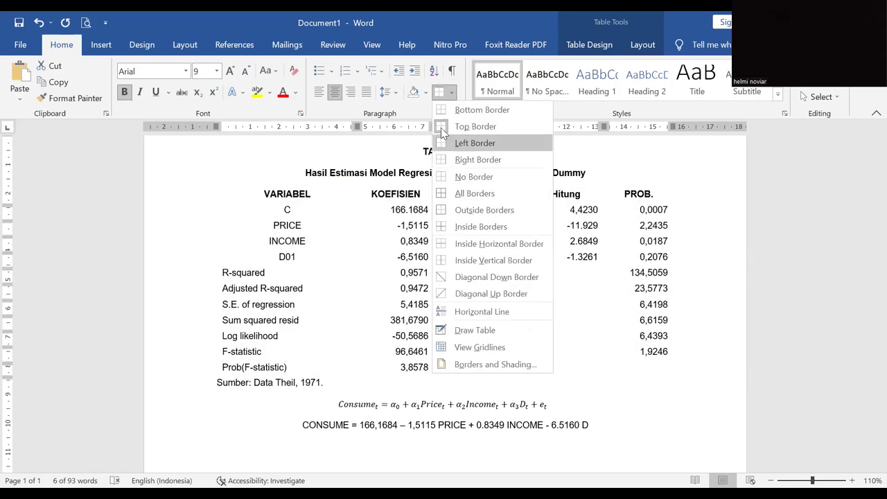
left_click(442, 108)
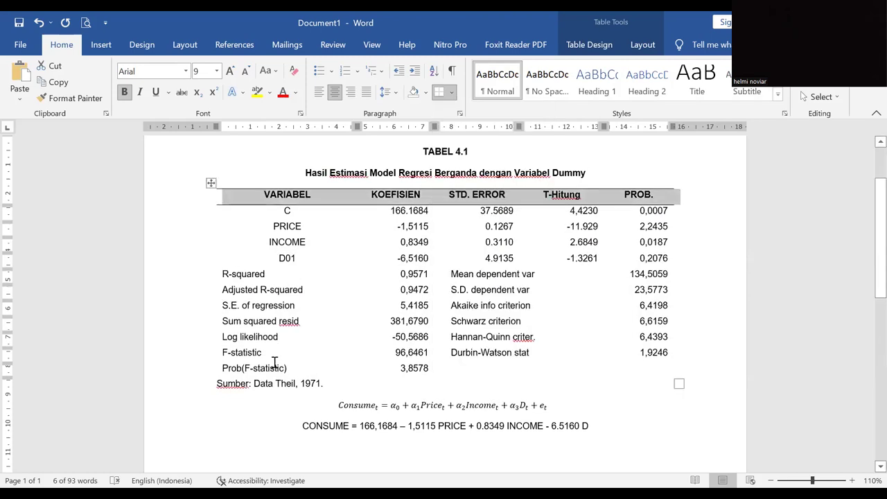
Add a bottom rule beneath the Prob(F-statistic) last row.
left_click(276, 368)
left_click_drag(288, 368, 606, 366)
left_click(439, 91)
left_click(635, 429)
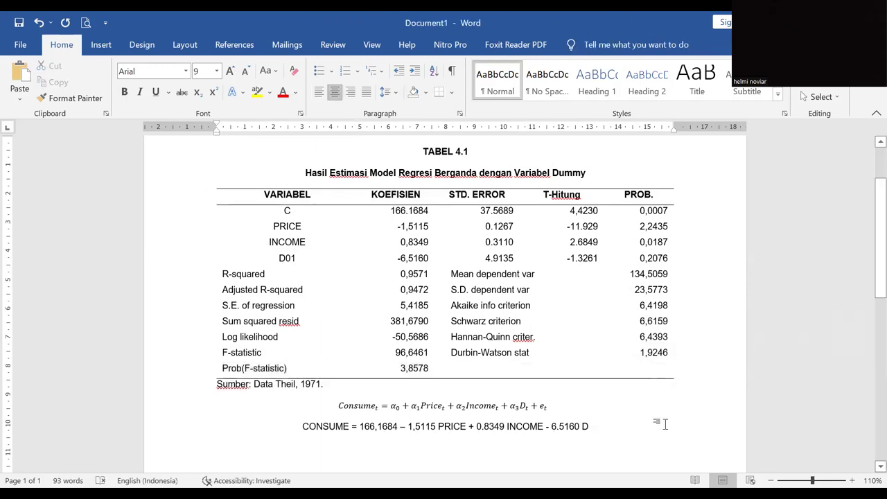
Place the caret after the estimated CONSUME equation and set the paragraph to Justify with Ctrl+J.
scroll(675, 435, "down", 1)
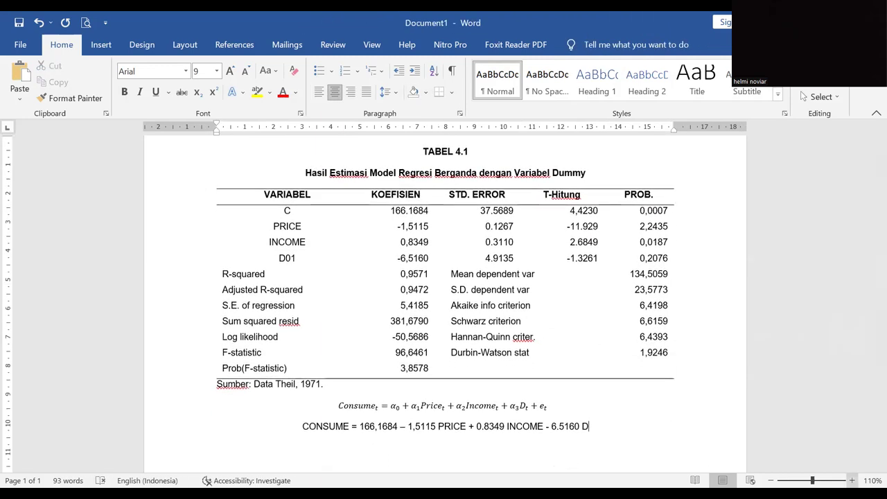
left_click(818, 480)
scroll(769, 451, "down", 1)
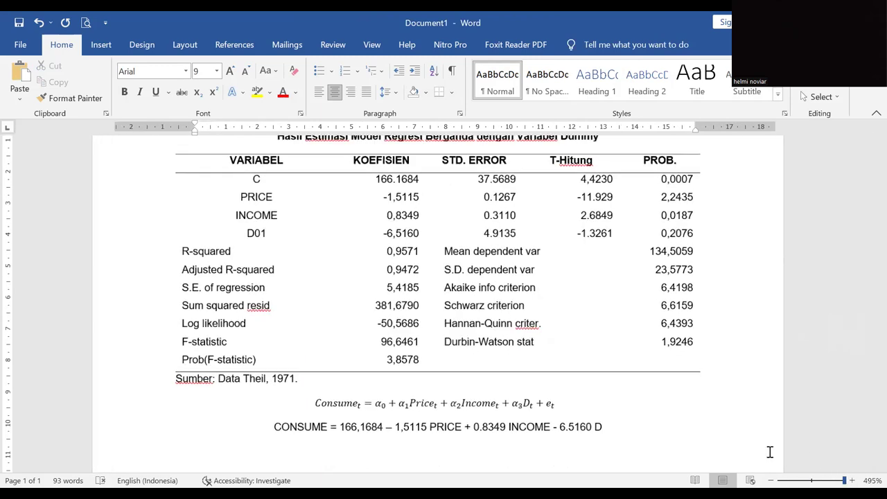
scroll(768, 452, "up", 15, "ctrl")
scroll(769, 451, "down", 10, "ctrl")
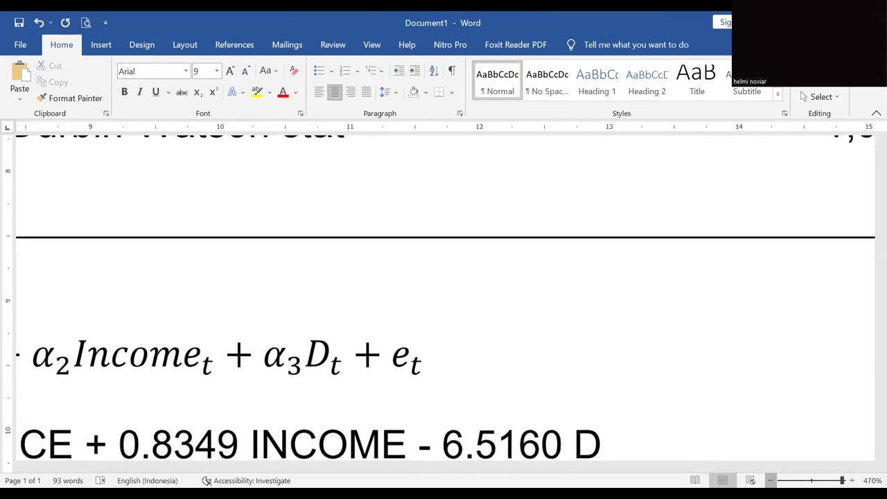
scroll(444, 298, "down", 5, "ctrl")
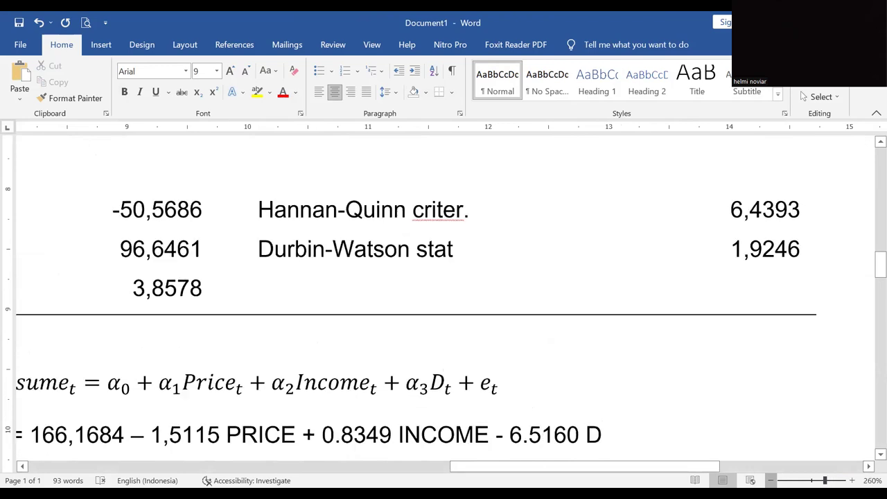
scroll(443, 298, "down", 5, "ctrl")
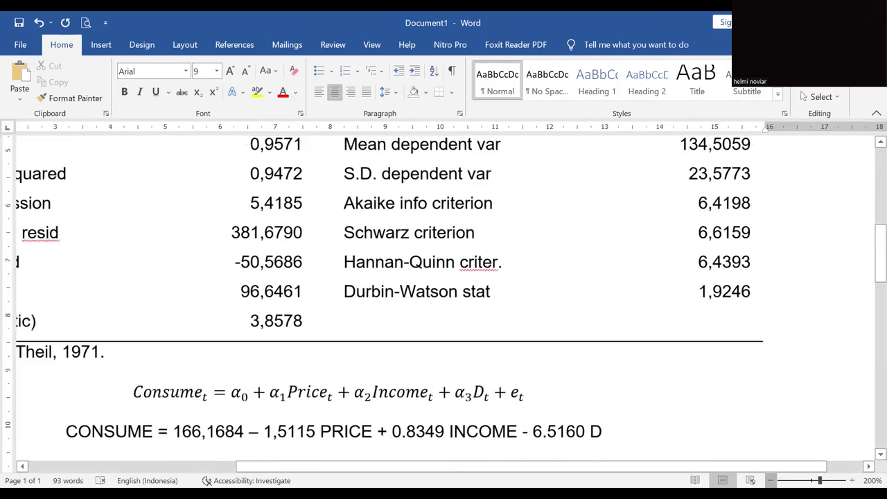
scroll(766, 439, "down", 2, "ctrl")
scroll(765, 439, "up", 2)
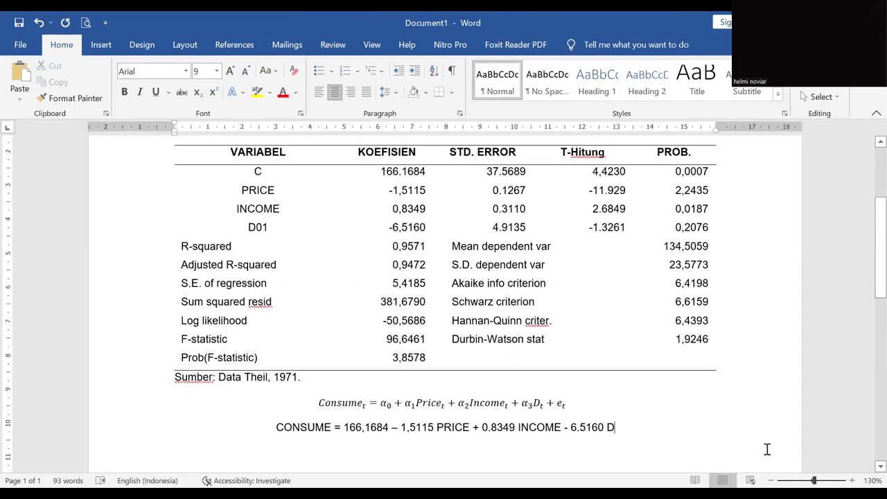
scroll(766, 439, "down", 1)
scroll(711, 425, "up", 1)
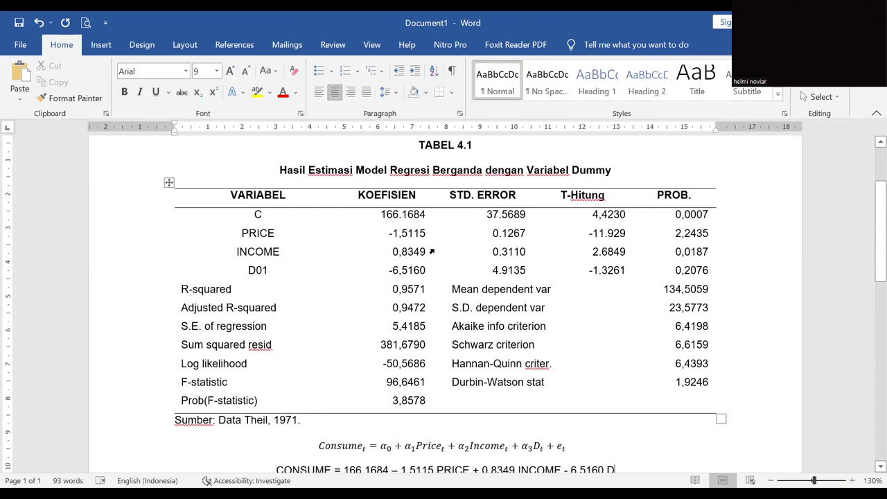
left_click(428, 170)
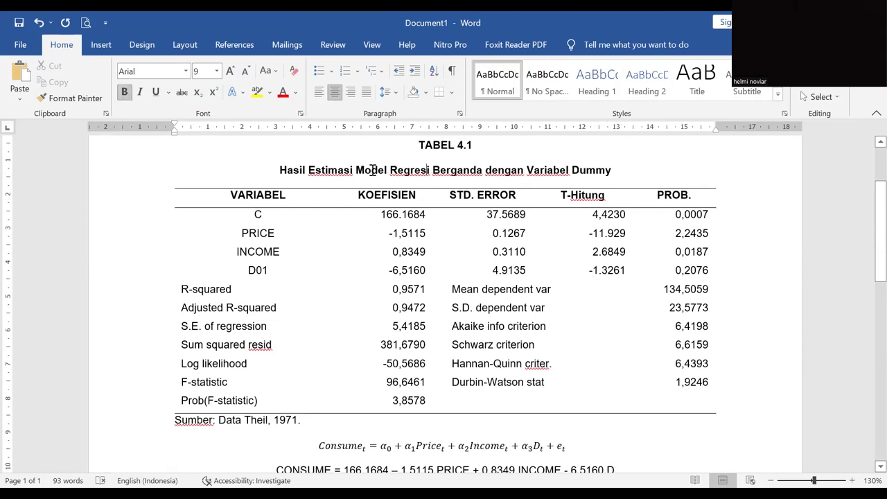
scroll(547, 406, "down", 1)
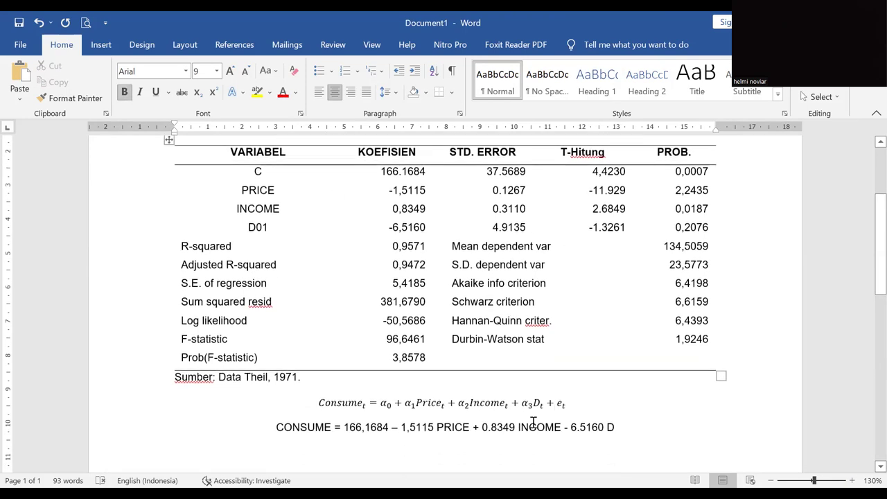
left_click(650, 431)
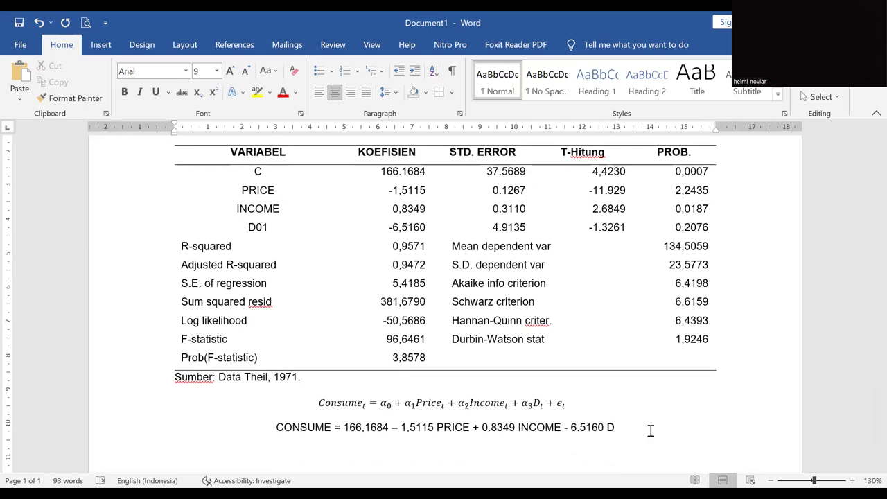
key("ctrl+j")
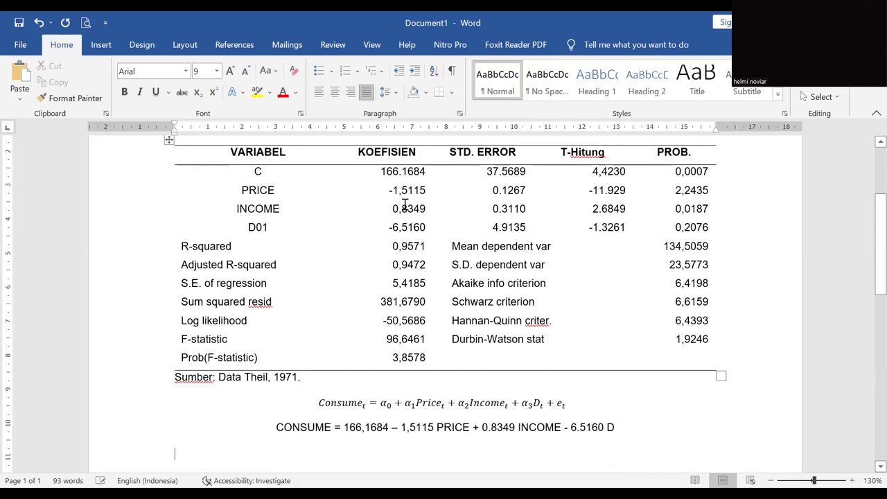
scroll(412, 263, "down", 1)
Type 'Berdasarkan hasil estimasi persamaan regresi, jika harga meningkat sebesar 1% maka konsumsi tekstil akan turun'.
type("Berdasarkan hasil estimasi persamaan regresi ")
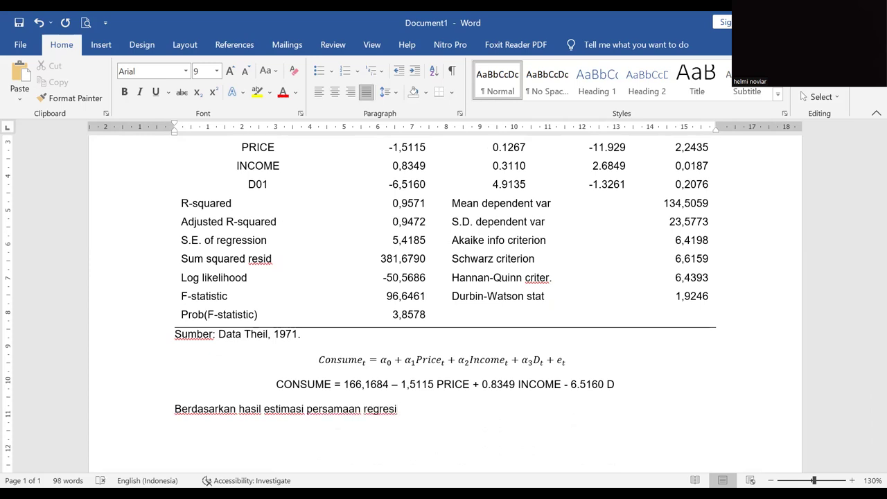
type(", jika harga ")
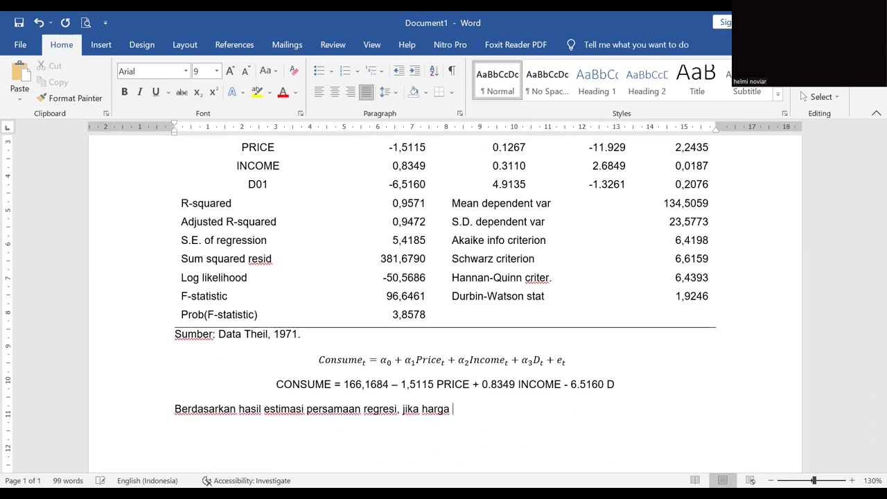
type("meningkat ")
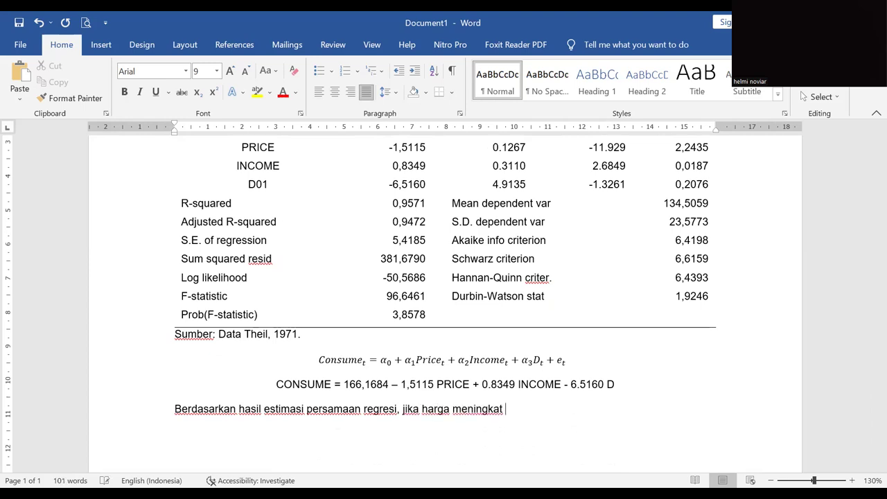
type("sebesar 1% maka")
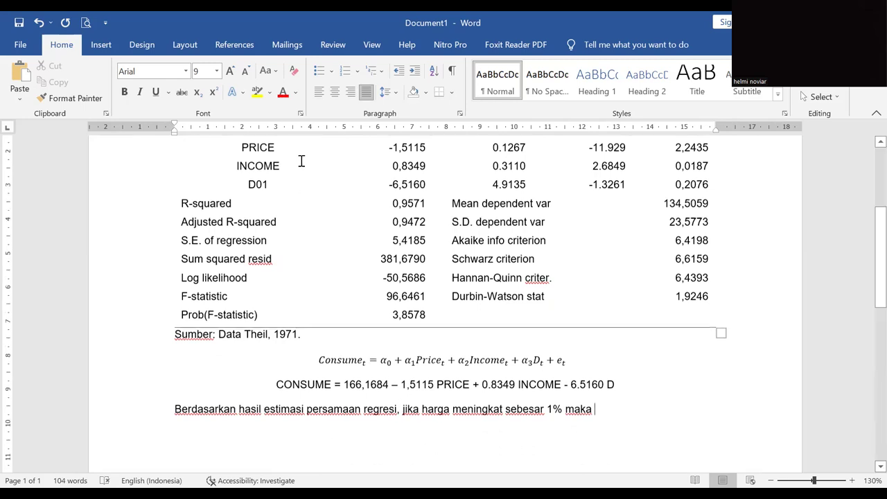
scroll(301, 161, "up", 1)
left_click_drag(380, 172, 426, 173)
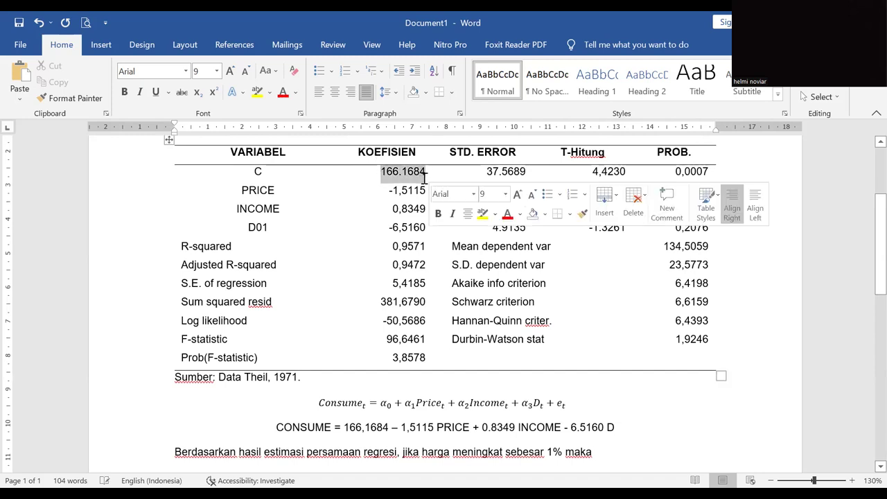
left_click(401, 173)
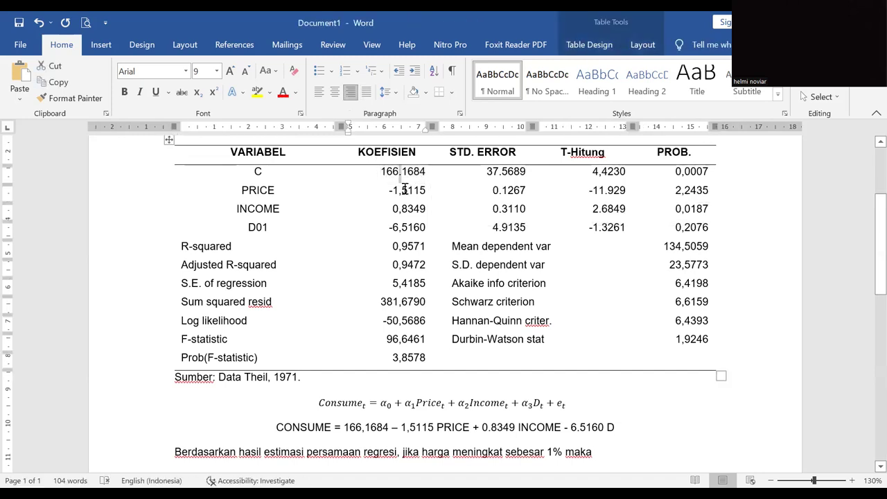
left_click(405, 190)
scroll(482, 296, "down", 1)
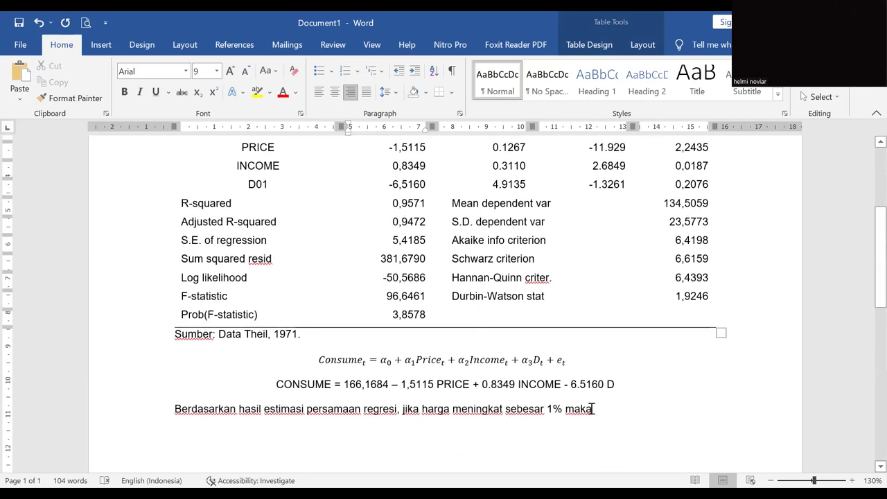
left_click(596, 409)
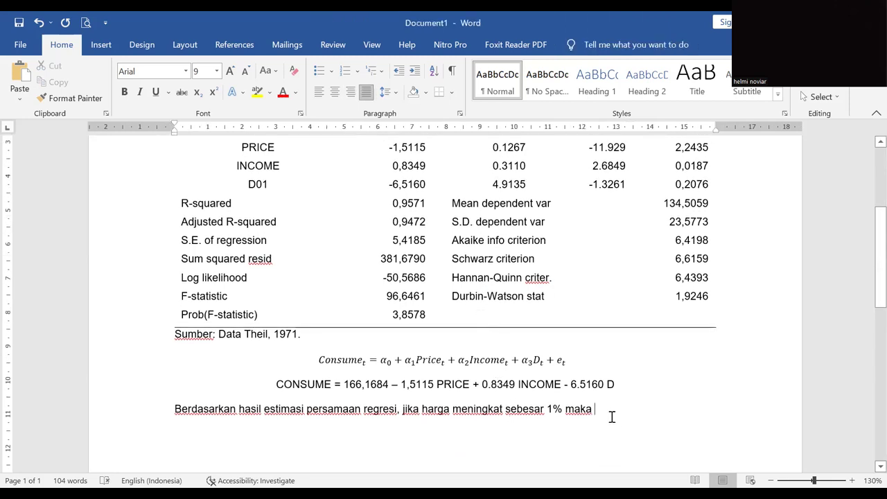
type("konsums")
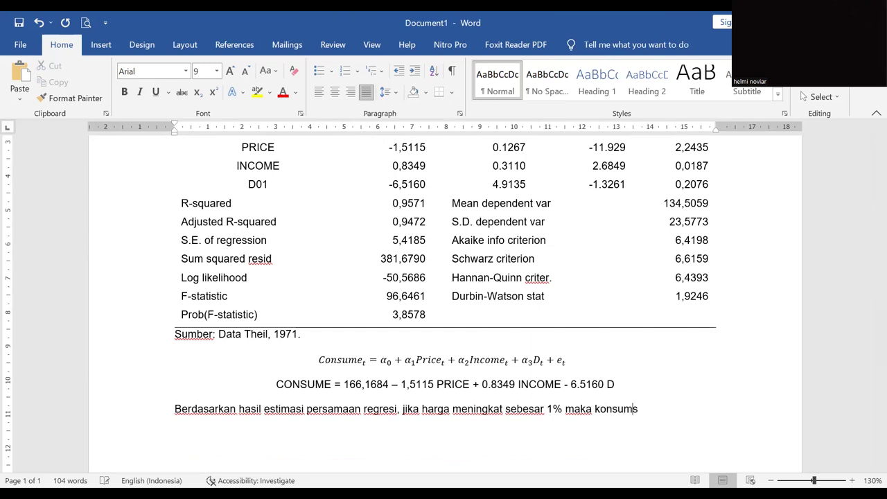
type("i tekstil akan turun")
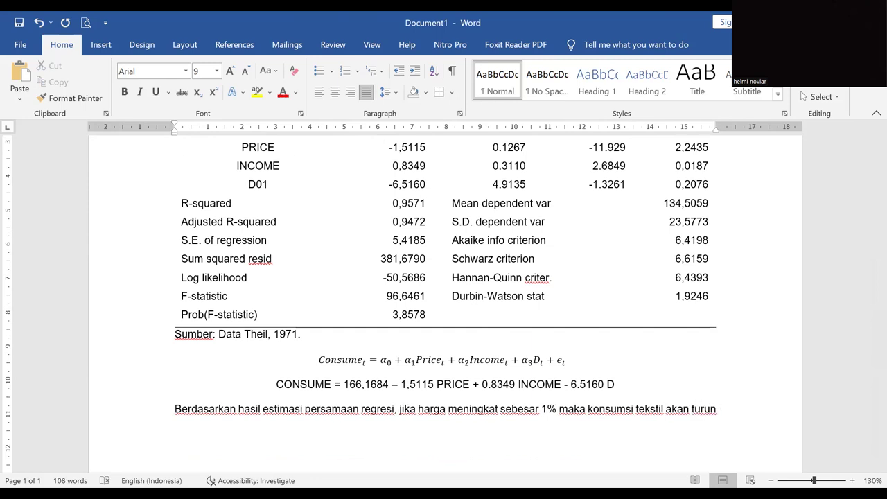
Inspect the minus, plus and en dash signs in the estimated CONSUME equation.
left_click_drag(391, 385, 399, 385)
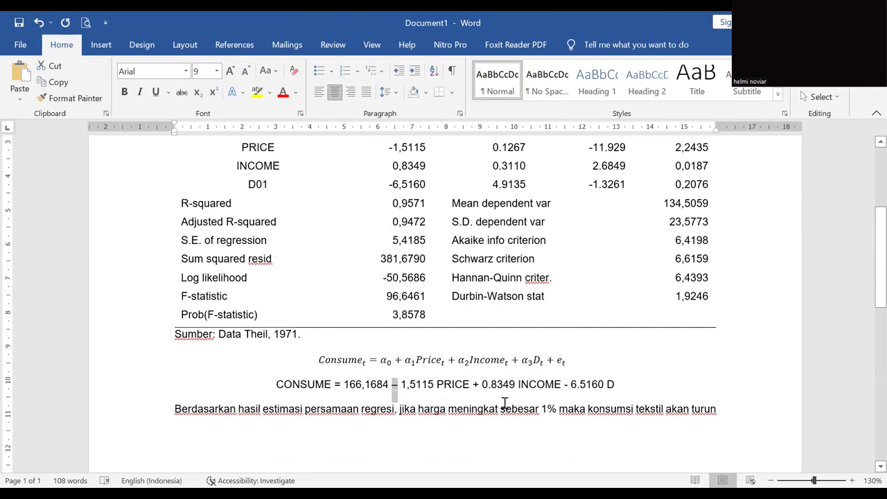
left_click(487, 386)
left_click_drag(473, 386, 480, 386)
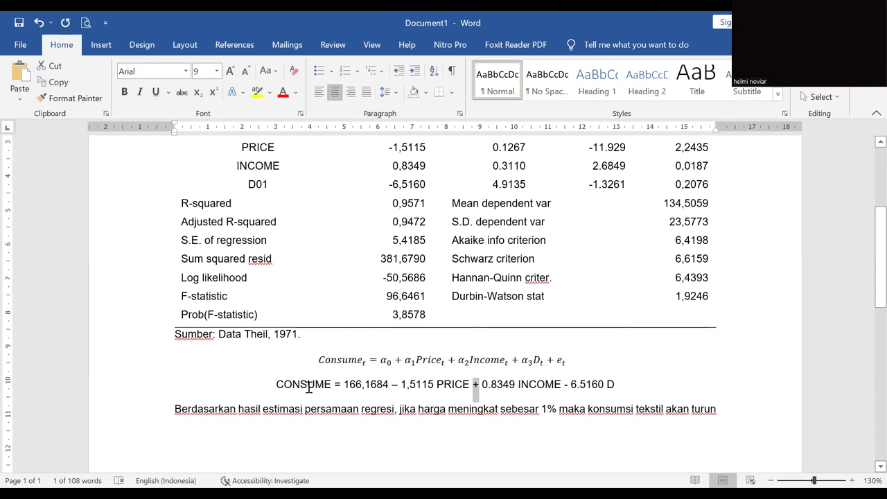
left_click(309, 388)
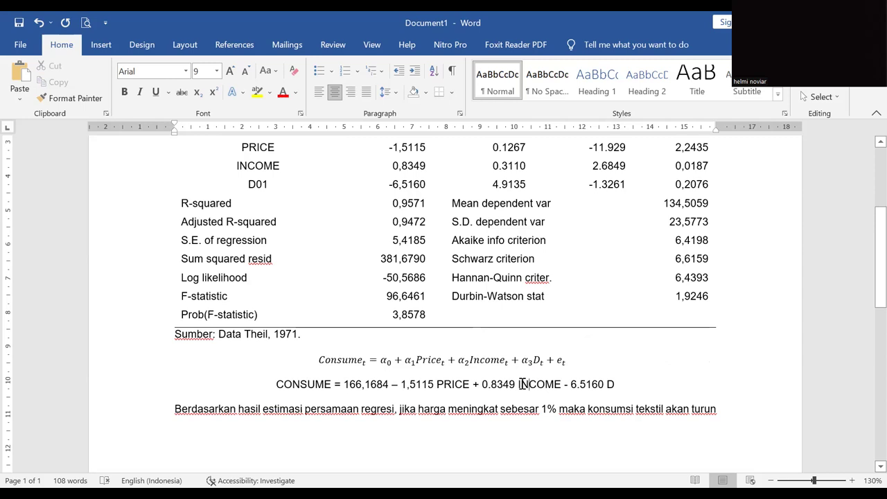
left_click(527, 383)
left_click_drag(395, 383, 461, 390)
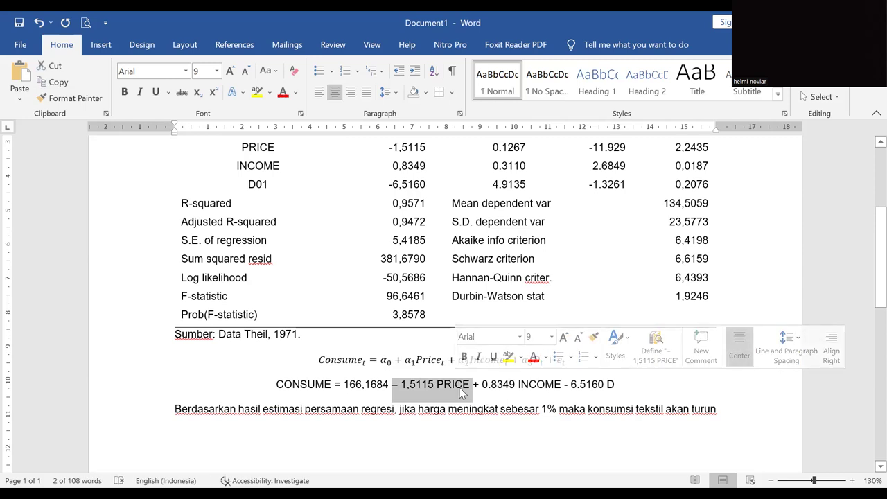
left_click(416, 388)
left_click_drag(392, 383, 402, 386)
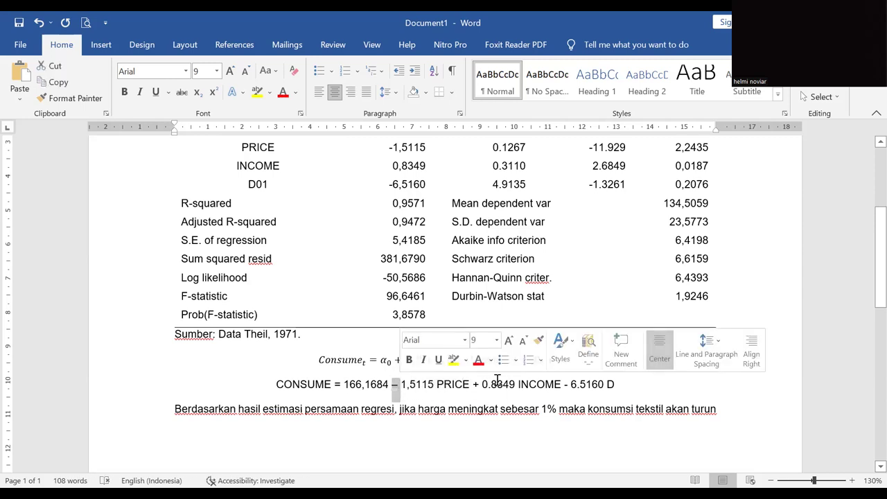
left_click_drag(563, 383, 571, 383)
left_click(596, 385)
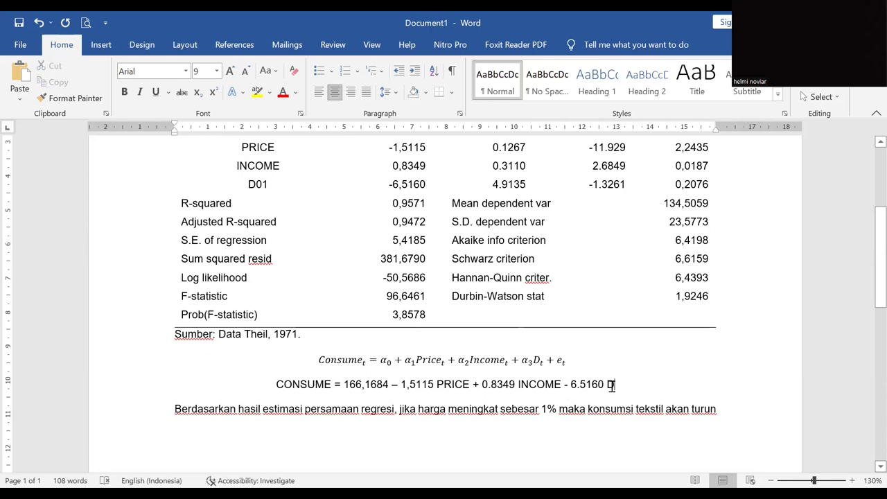
key("End")
left_click(313, 384)
left_click_drag(570, 384, 564, 387)
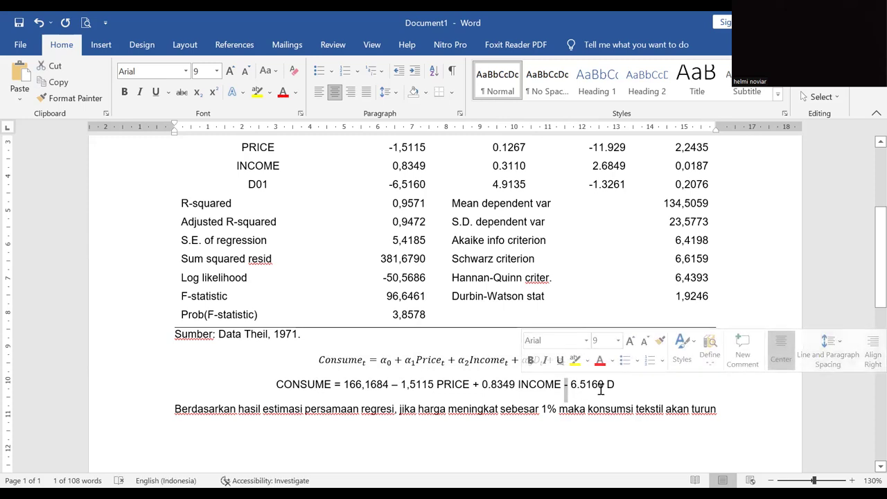
Replace the decimal points in 6.5160 and 0.8349 with commas.
left_click(601, 390)
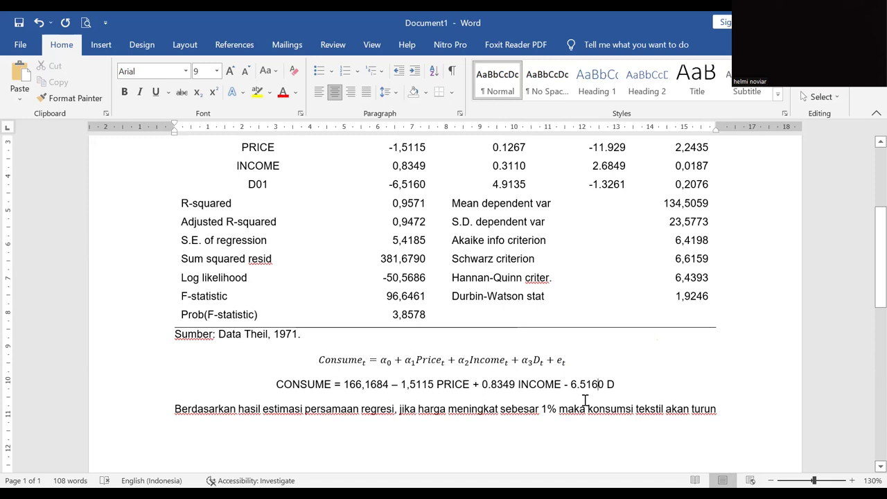
key("shift+Left")
type(",")
key("shift+Left")
type(",")
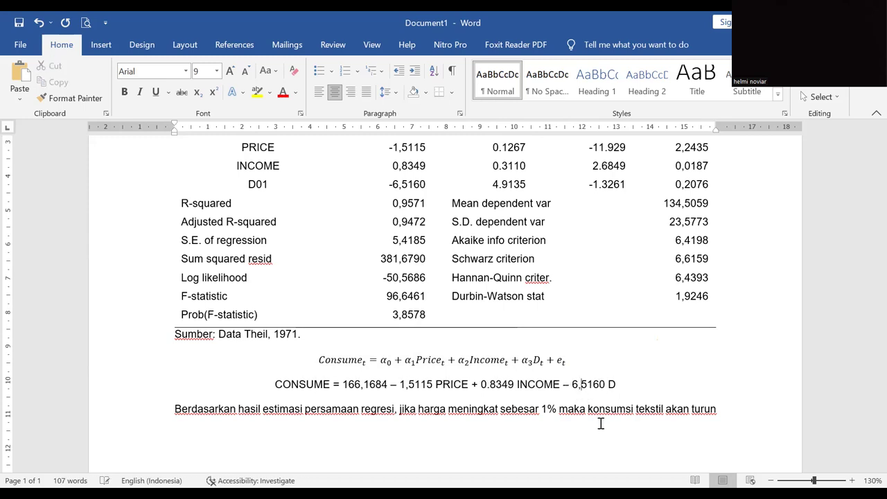
left_click(490, 384)
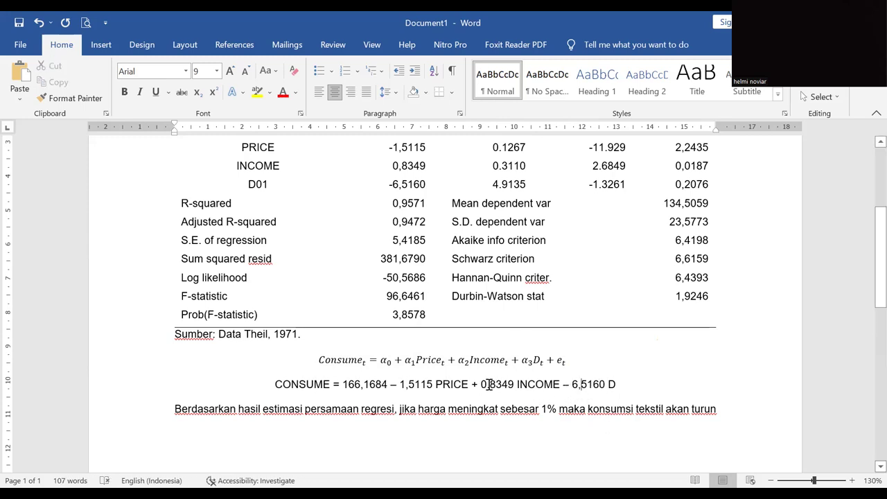
key("shift+Left")
type(",")
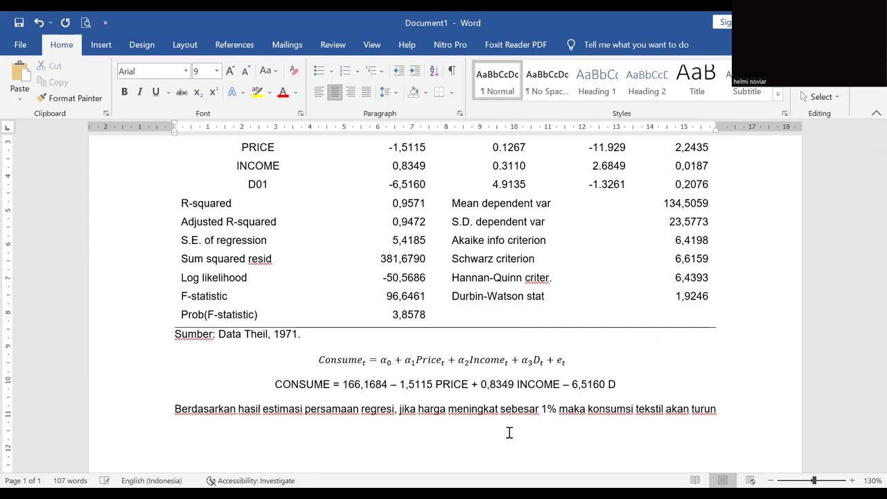
Append 'sebesar – 1,5115' (copied from the equation) and '.dengan asumsi' to the paragraph.
left_click(736, 425)
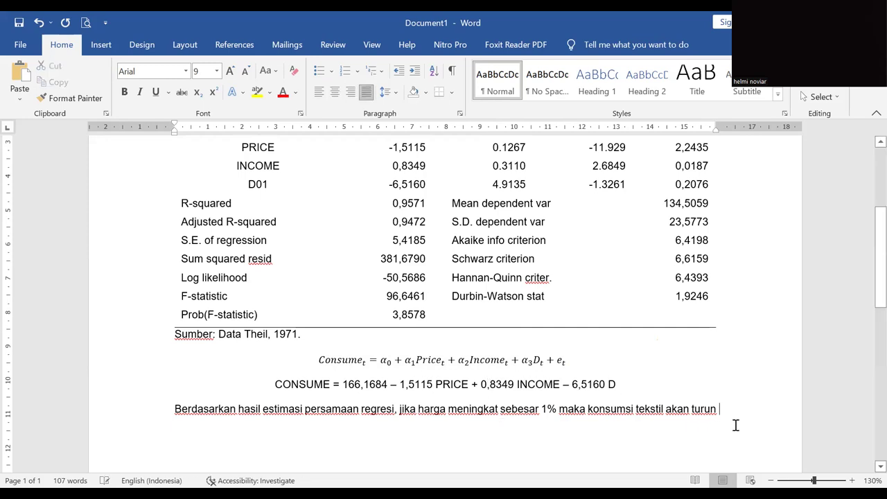
type("se")
double_click(394, 385)
left_click_drag(412, 385, 433, 386)
key("ctrl+c")
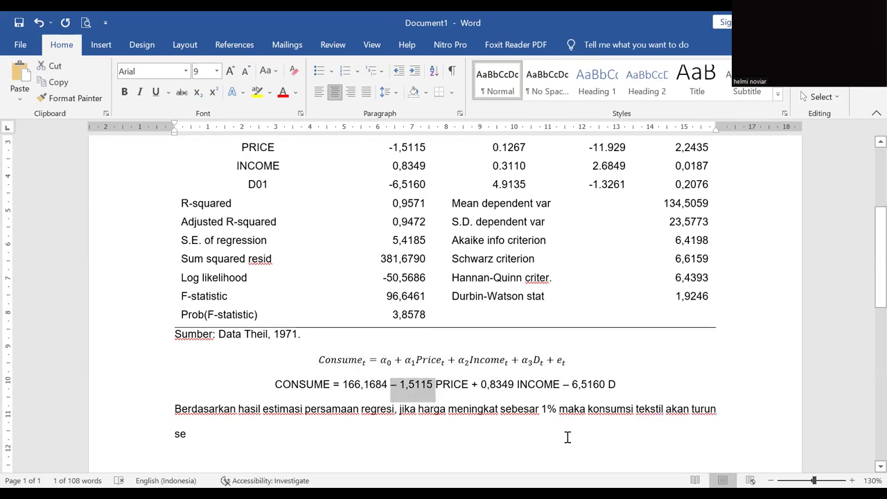
left_click(204, 434)
type("besar")
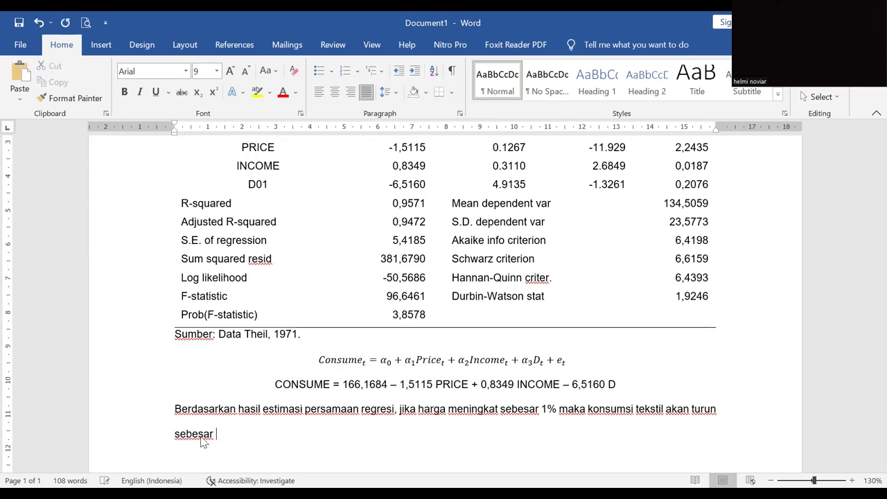
key("ctrl+v")
type(".")
key("BackSpace")
key("BackSpace")
type(" dengan asumsi")
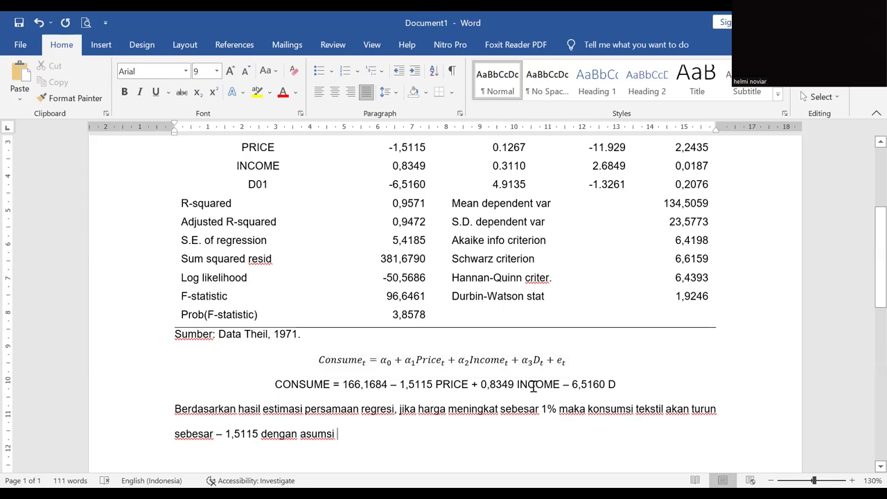
Type 'pendapatan (income)' with the word income italicised.
left_click_drag(548, 378, 554, 375)
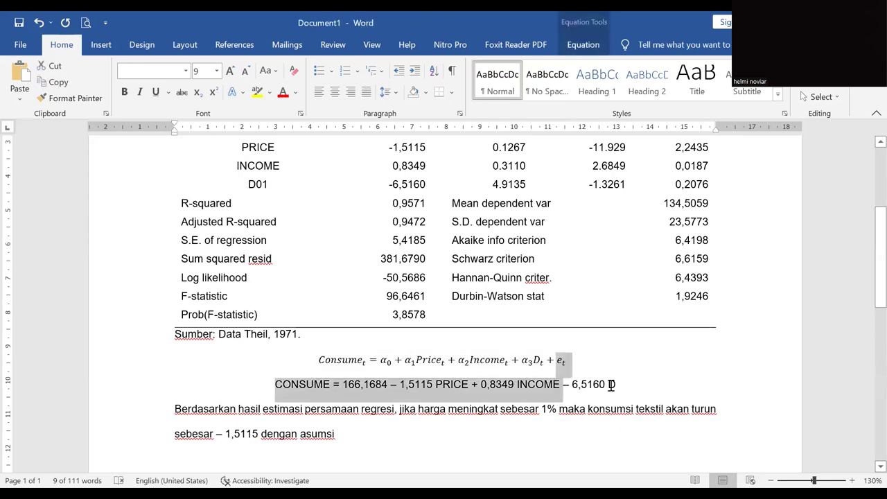
left_click(606, 389)
left_click_drag(607, 385, 616, 385)
left_click(379, 440)
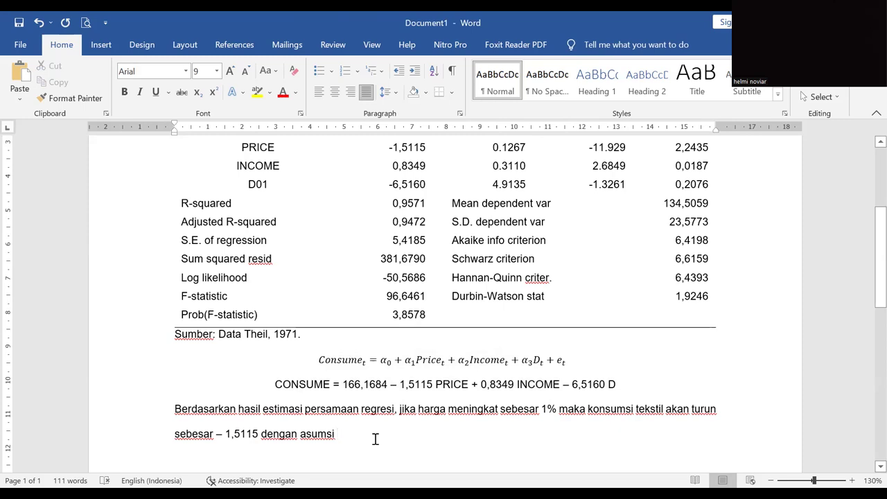
type("pendapatan (income ")
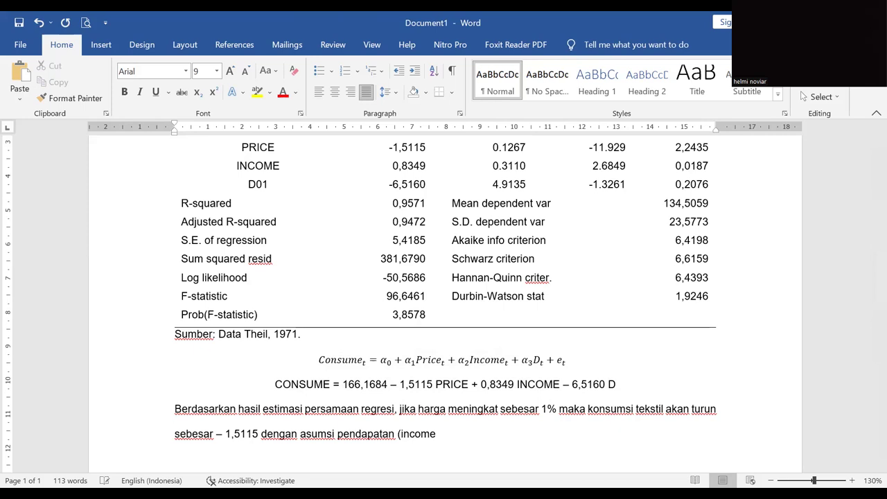
type(")")
key("Left")
key("ctrl+shift+Left")
key("ctrl+i")
key("Right")
Finish with 'dan kondisi ekonomi (dummy) tetap/tidak berubah.', italicising dummy.
type("dan kondisi ")
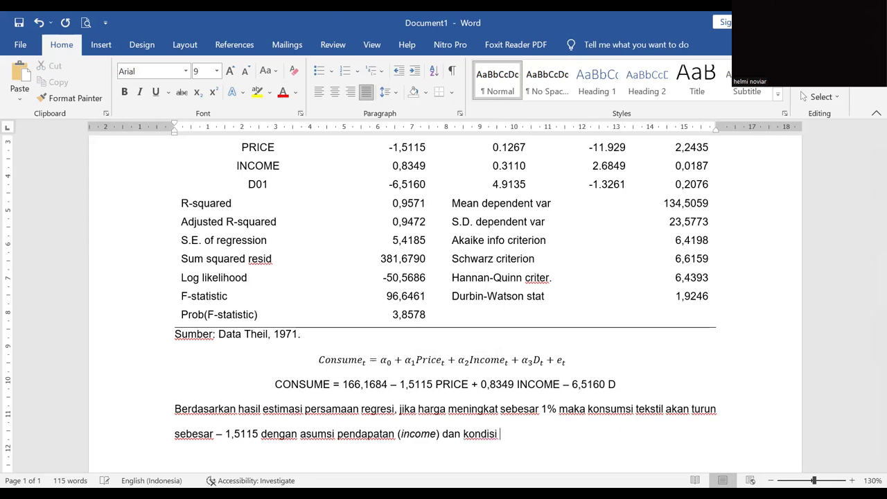
type("ekonomi (dummy")
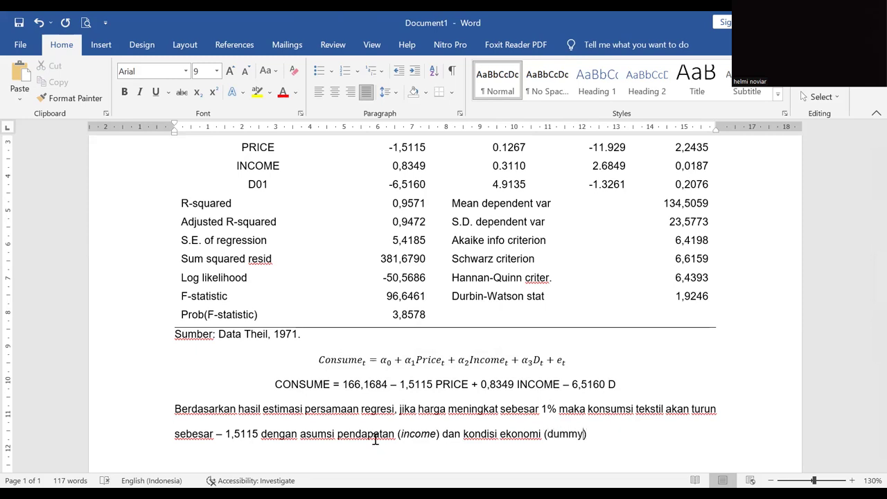
key("ctrl+i")
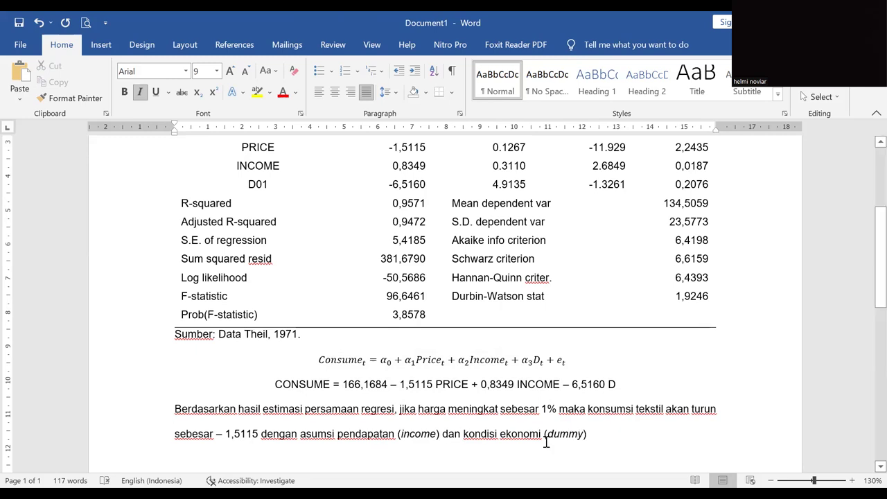
left_click(606, 434)
type("teta")
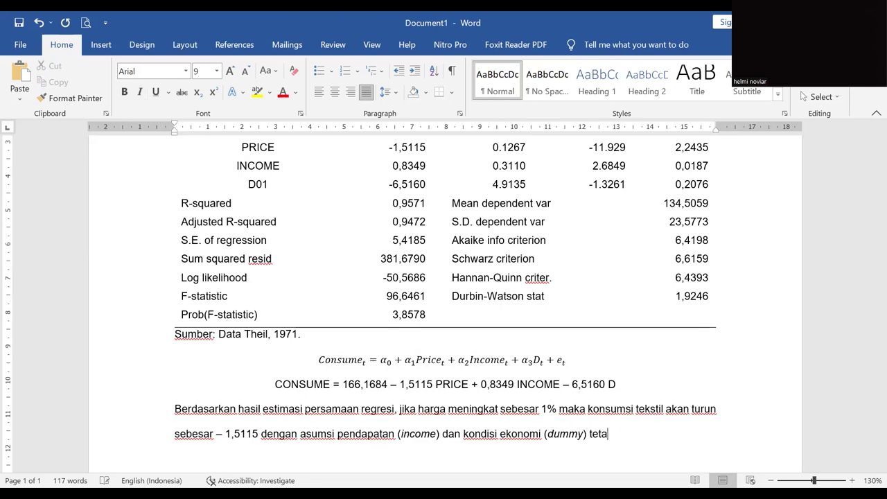
type("p/tidak berubah")
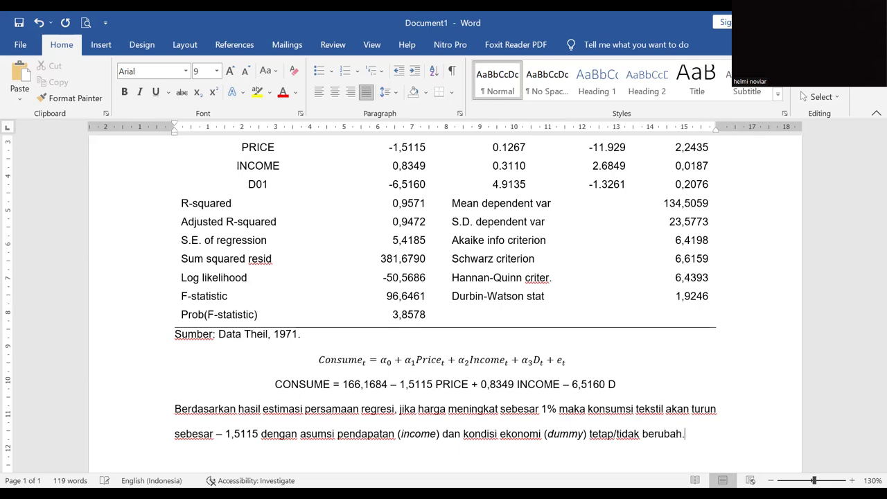
type(".")
Check the plus sign and en dash in the equation line, then return to the paragraph end.
left_click(535, 386)
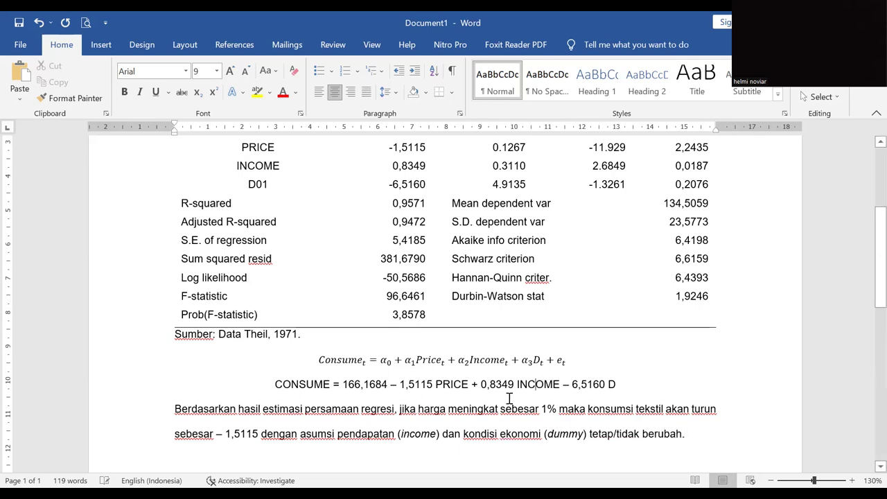
left_click_drag(480, 385, 469, 388)
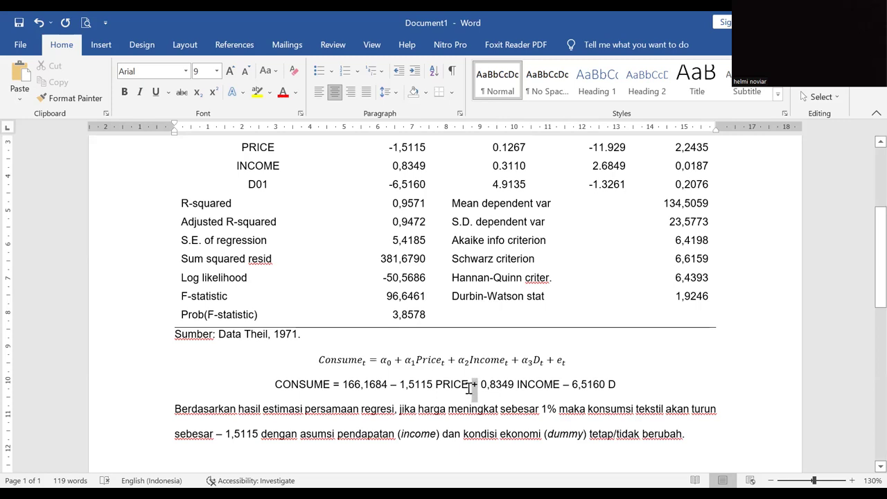
left_click_drag(398, 386, 391, 386)
left_click(699, 442)
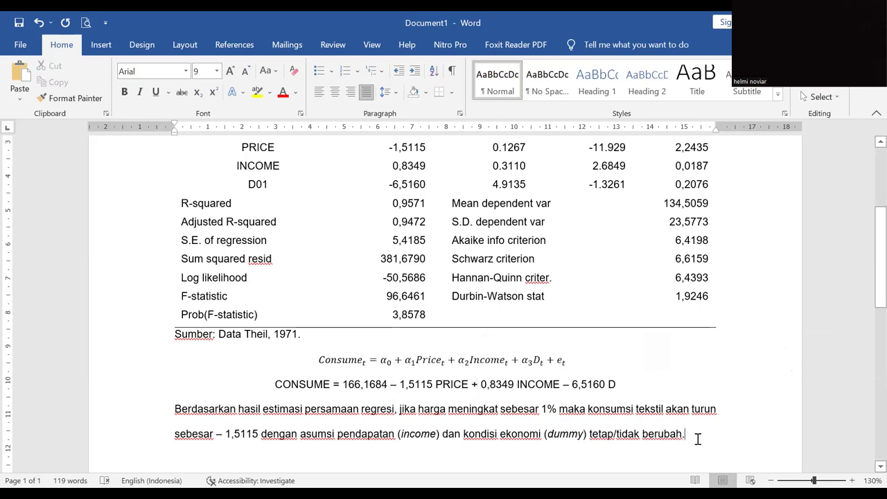